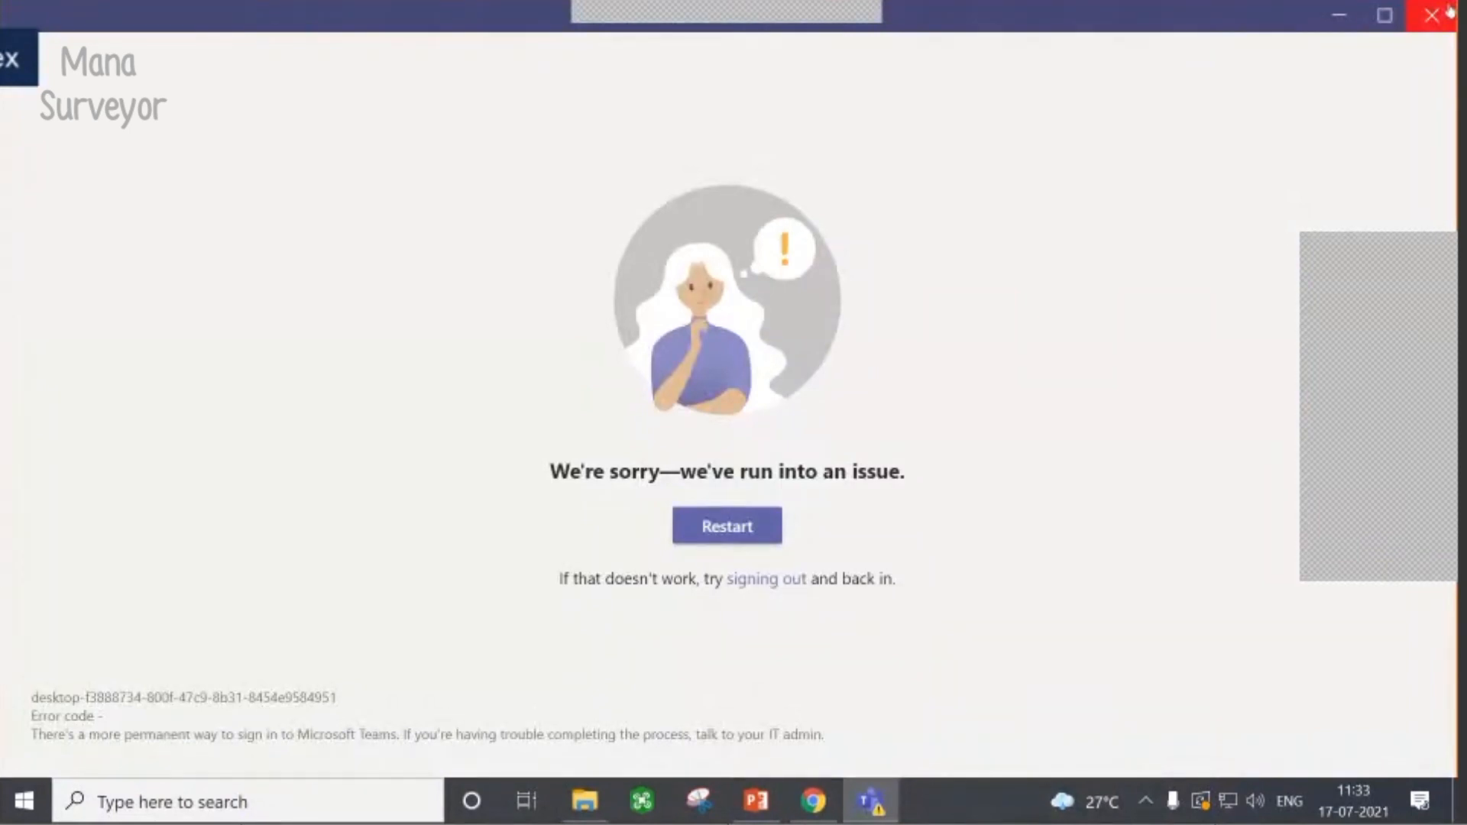
- Close the Teams error window and look through the Updates, News, Mission, Tools and Settings sections of QBase 3D
left_click(1449, 11)
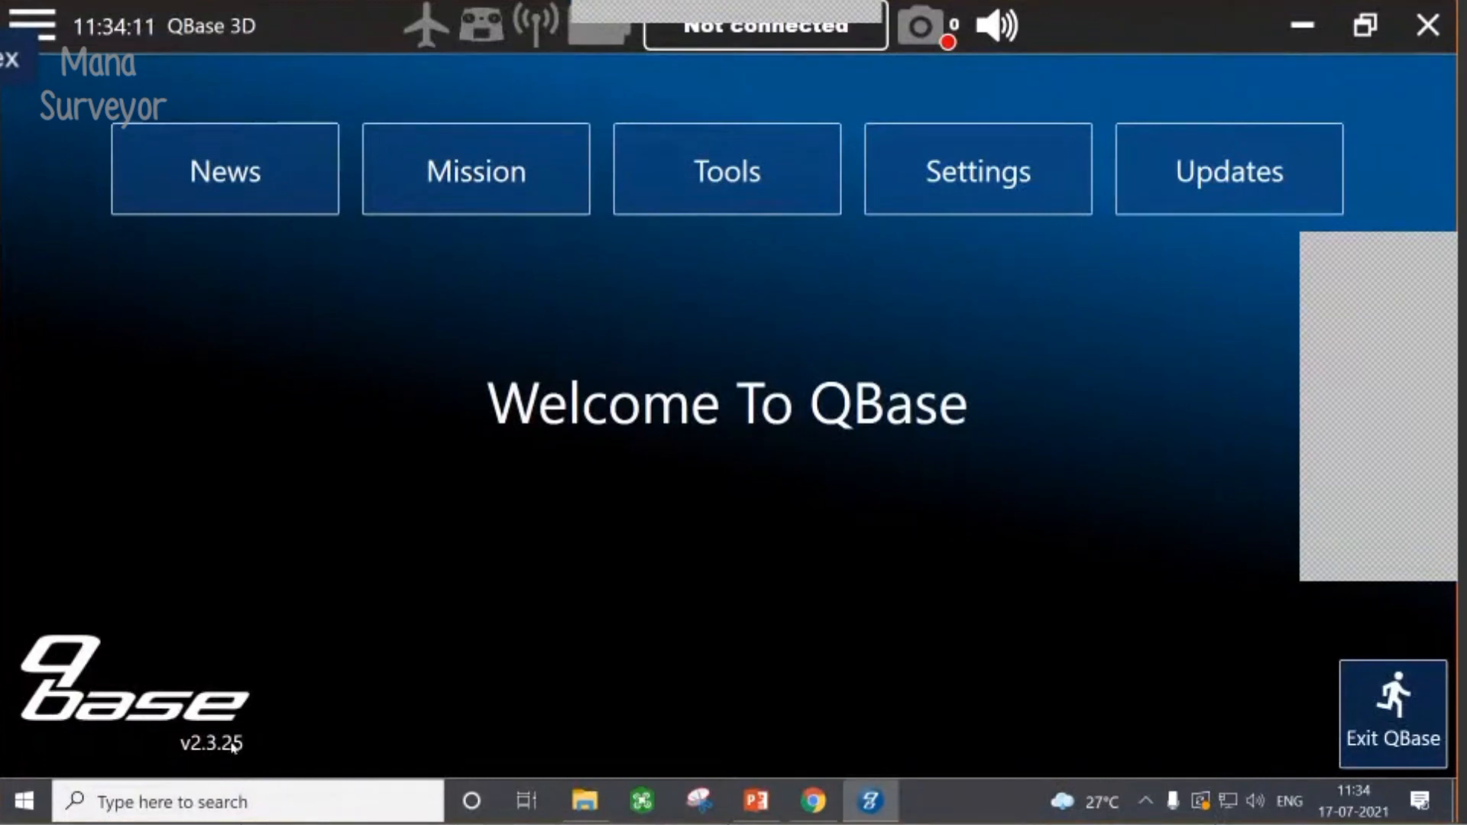
left_click(1230, 169)
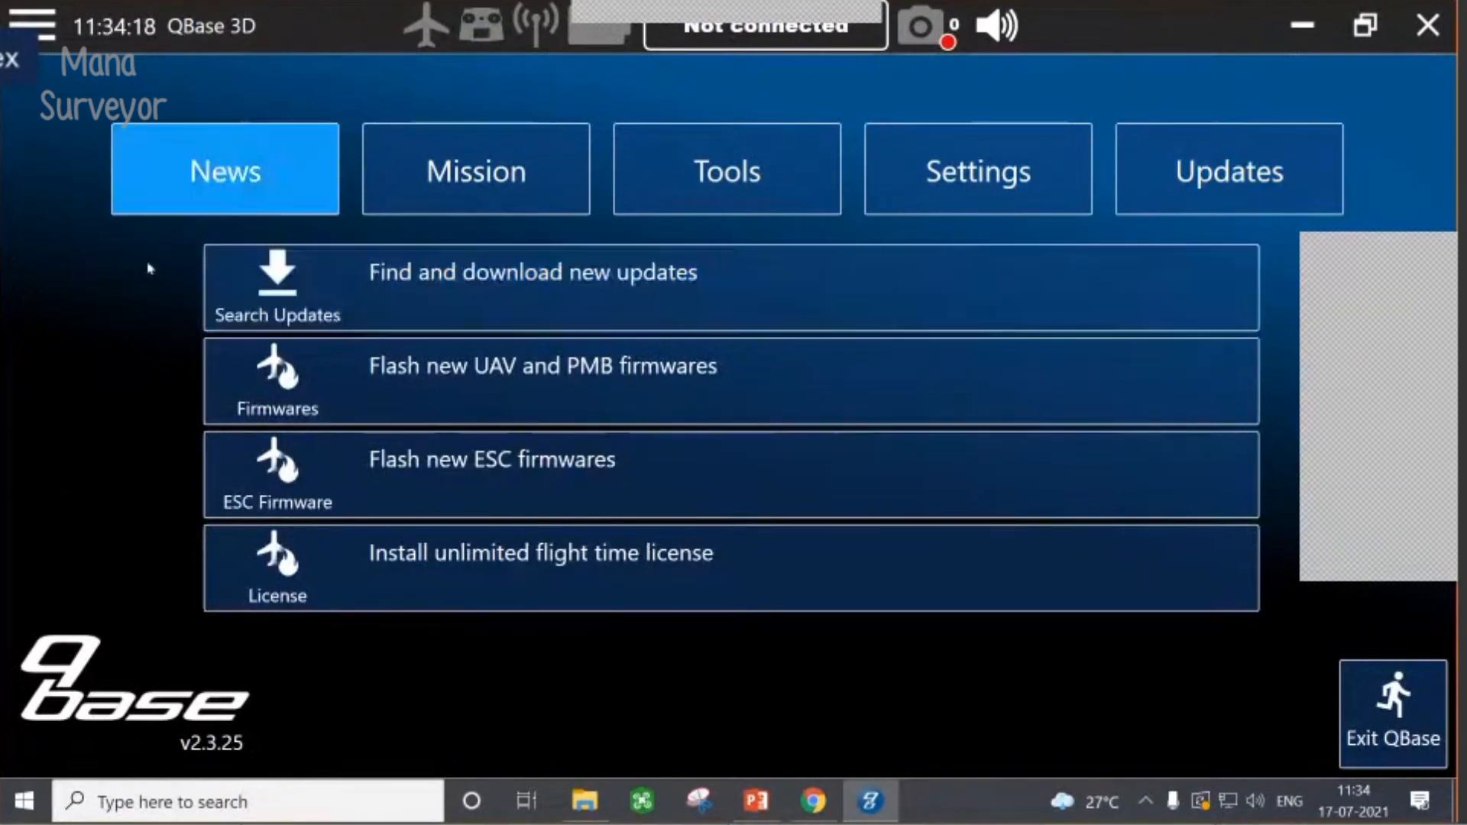
left_click(183, 191)
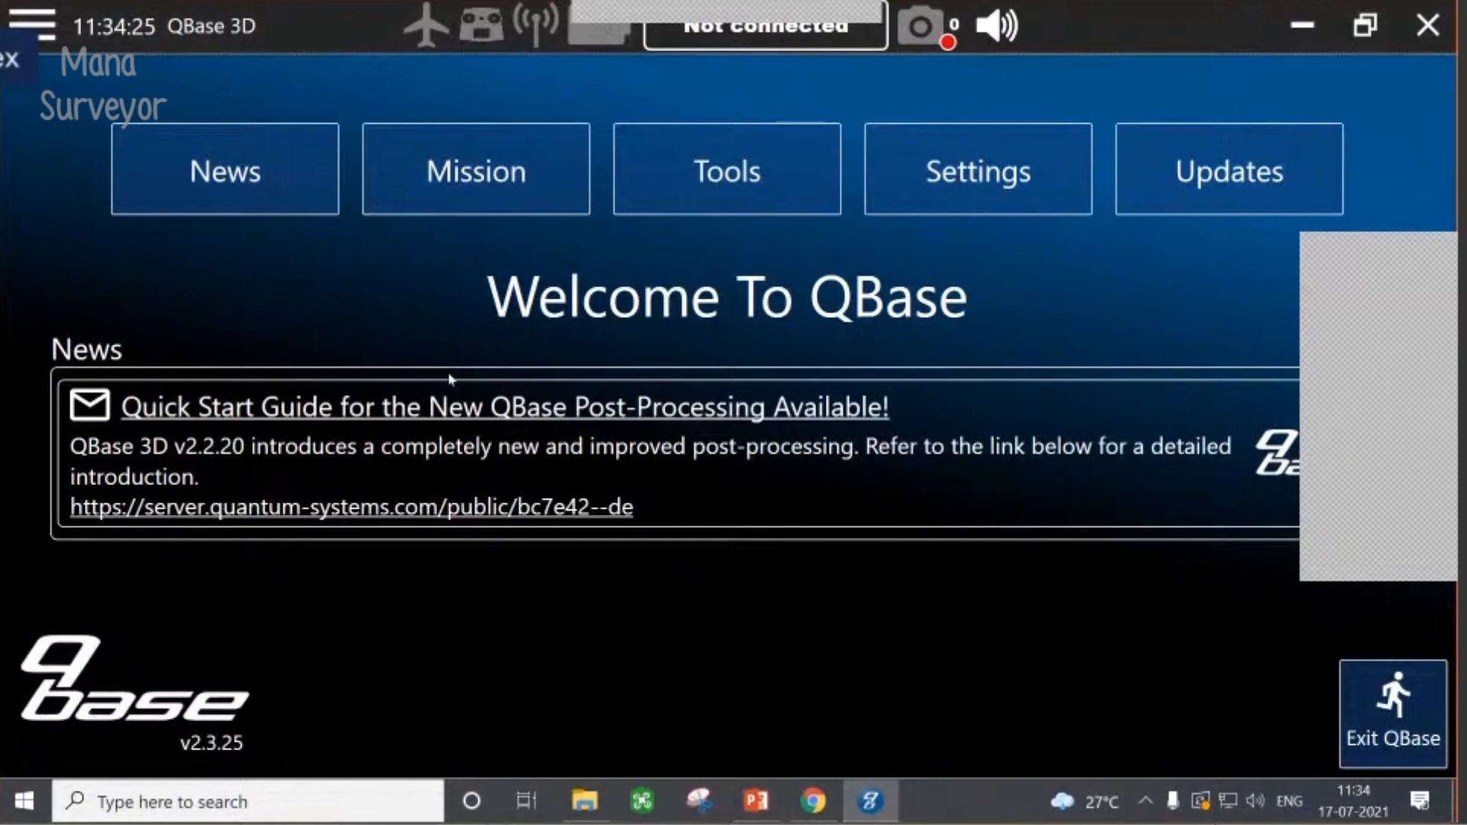
left_click(457, 173)
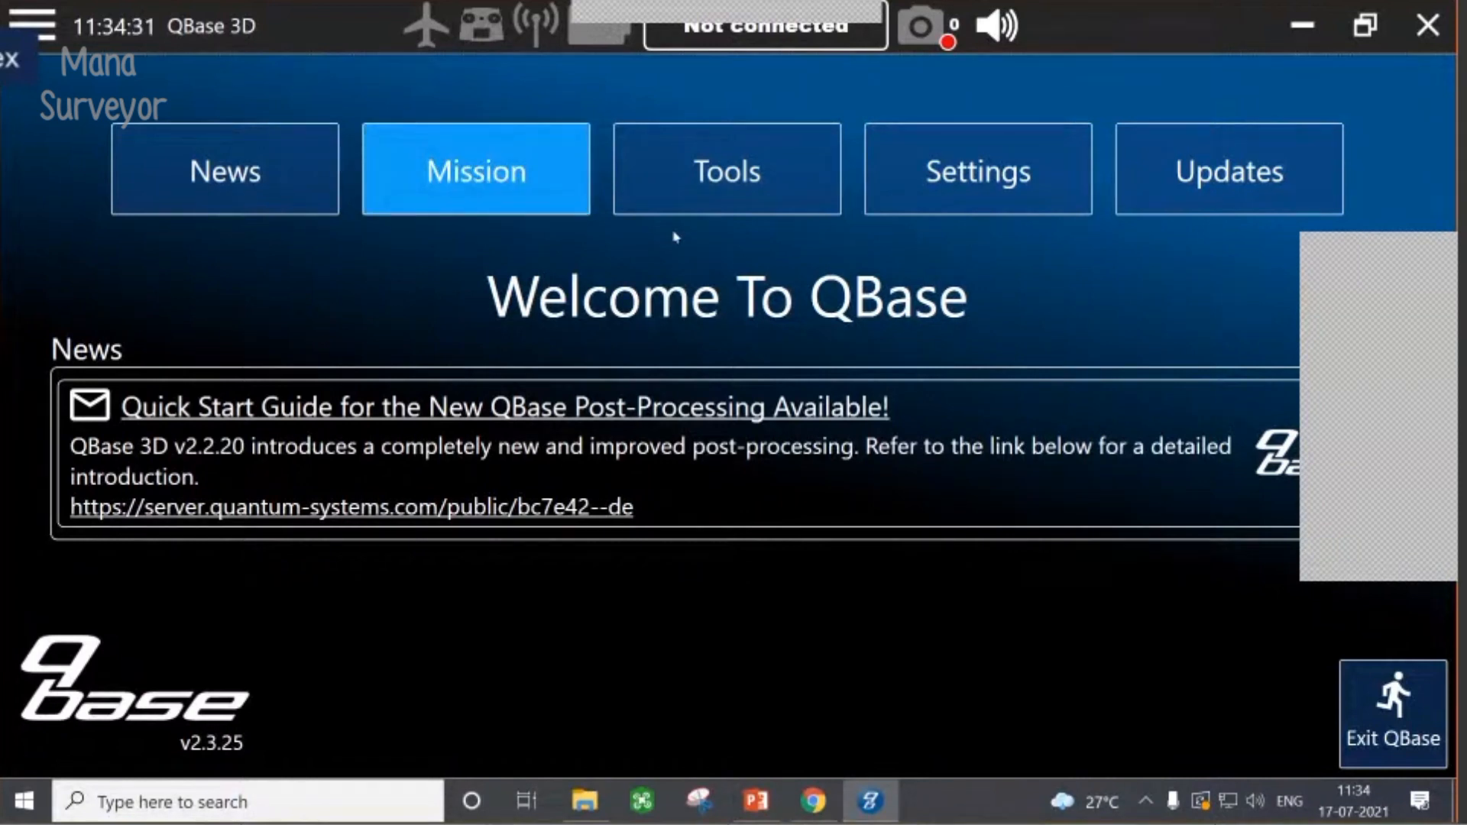
left_click(758, 200)
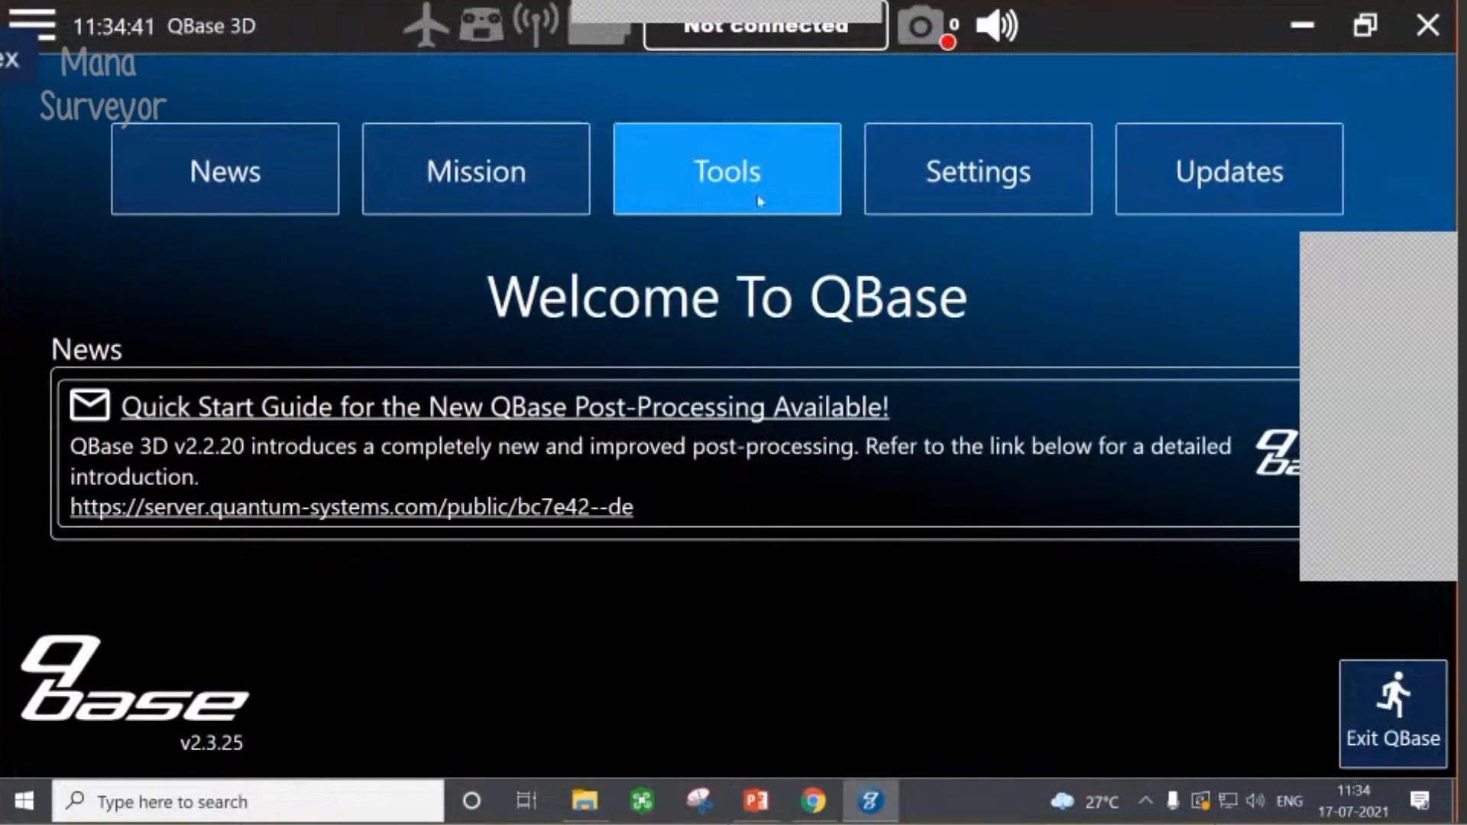
left_click(989, 197)
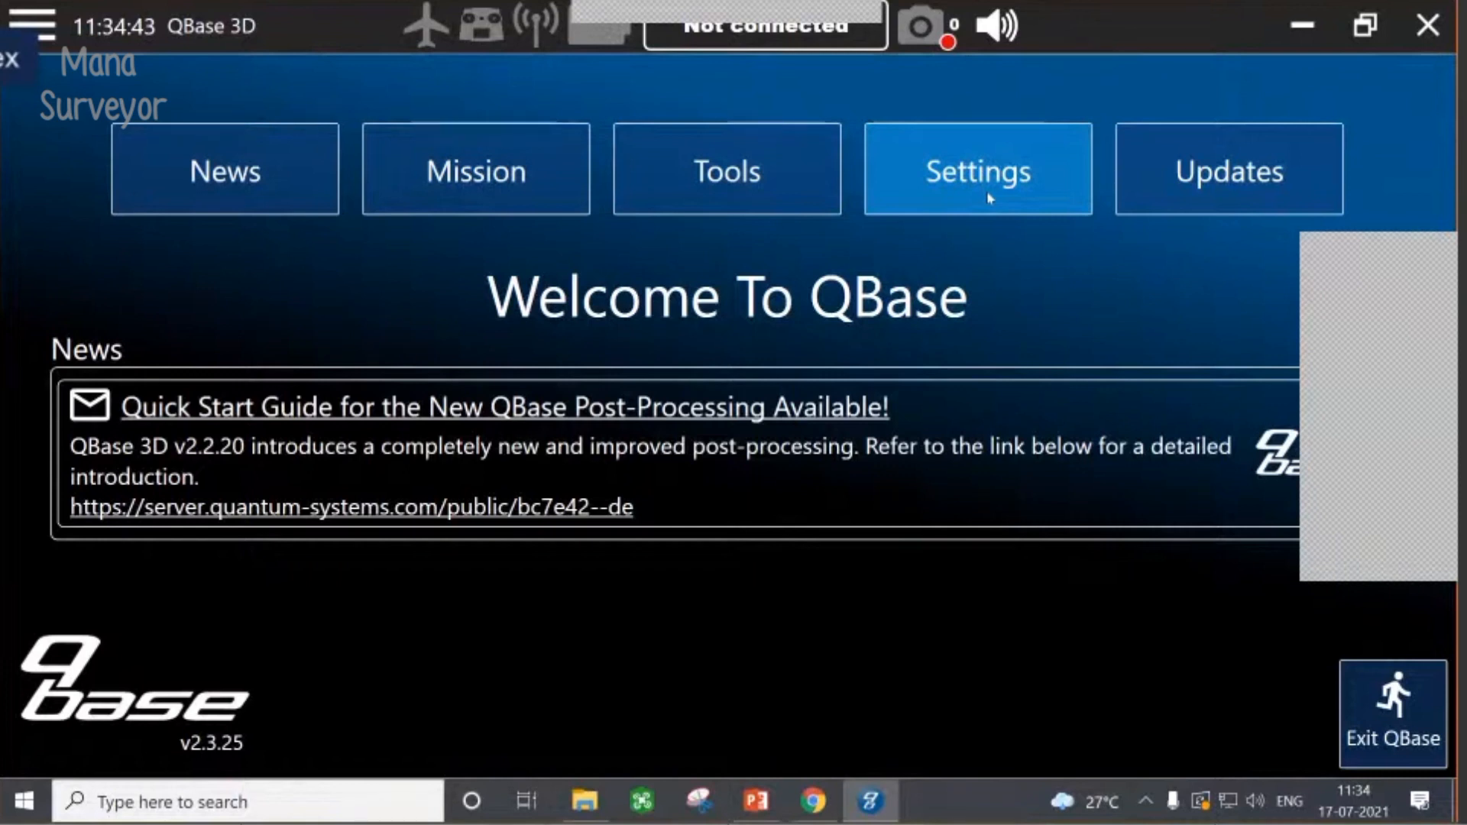
left_click(988, 197)
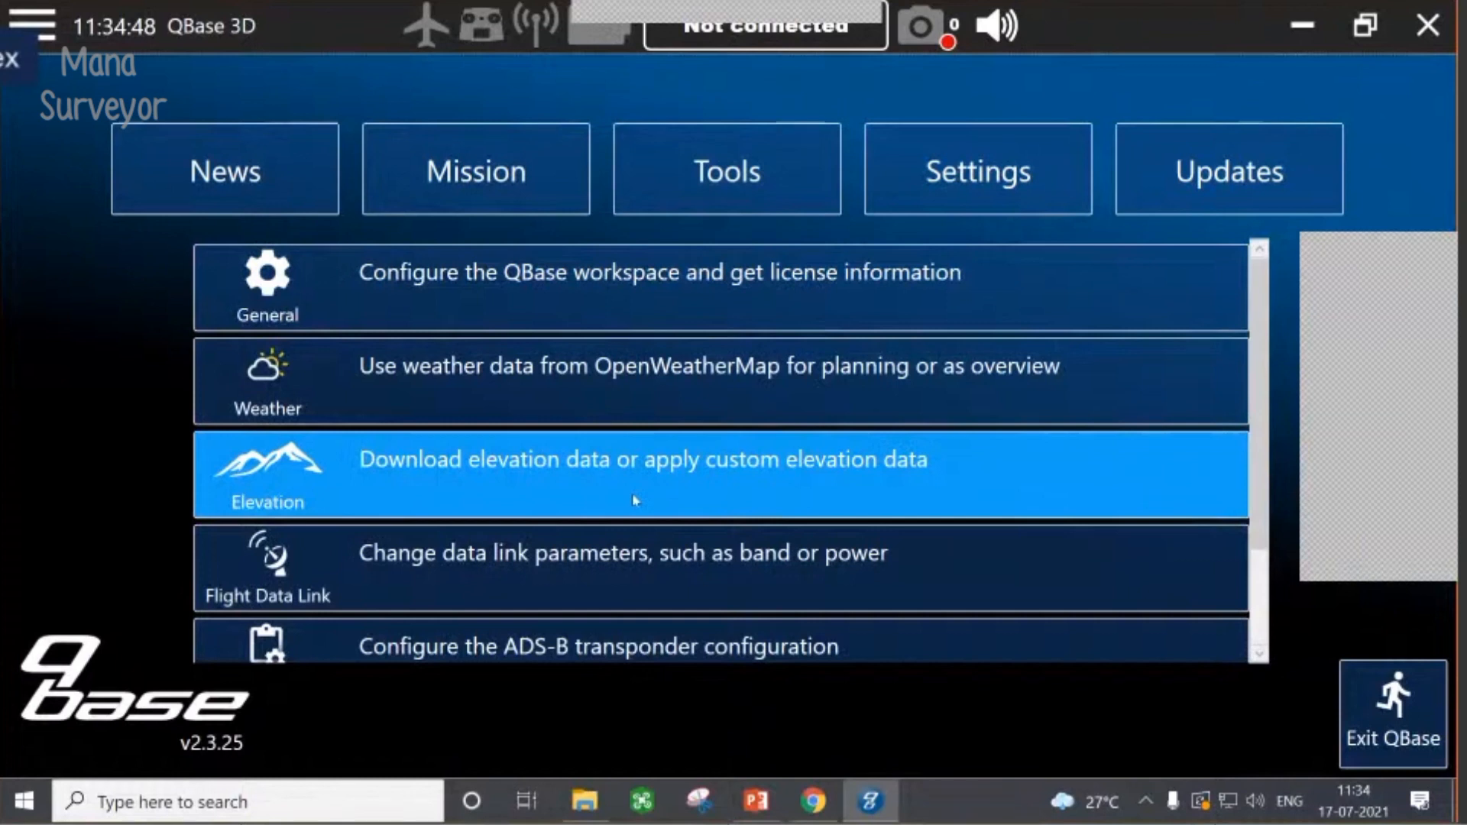
left_click(599, 581)
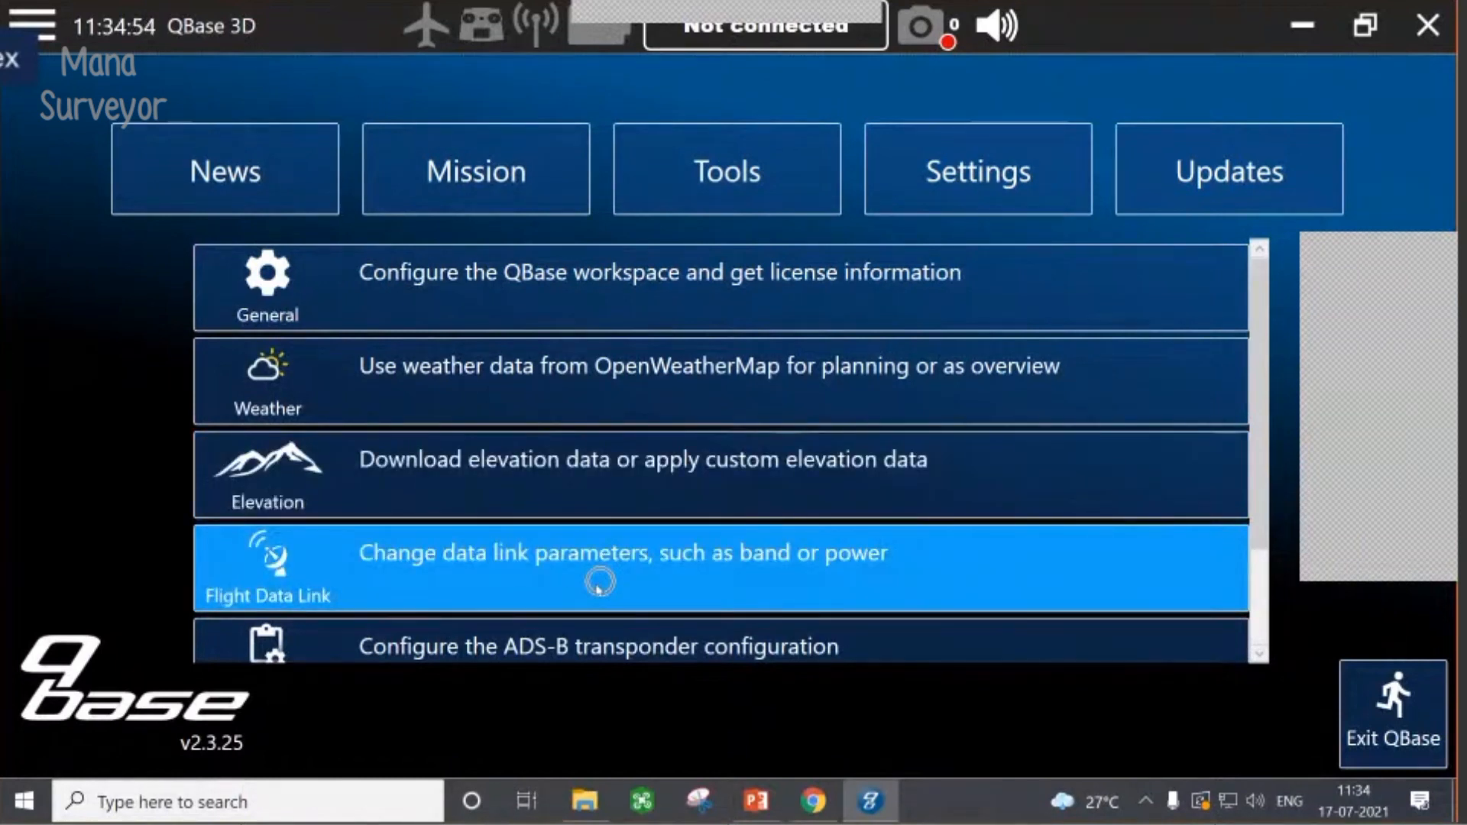
left_click(517, 180)
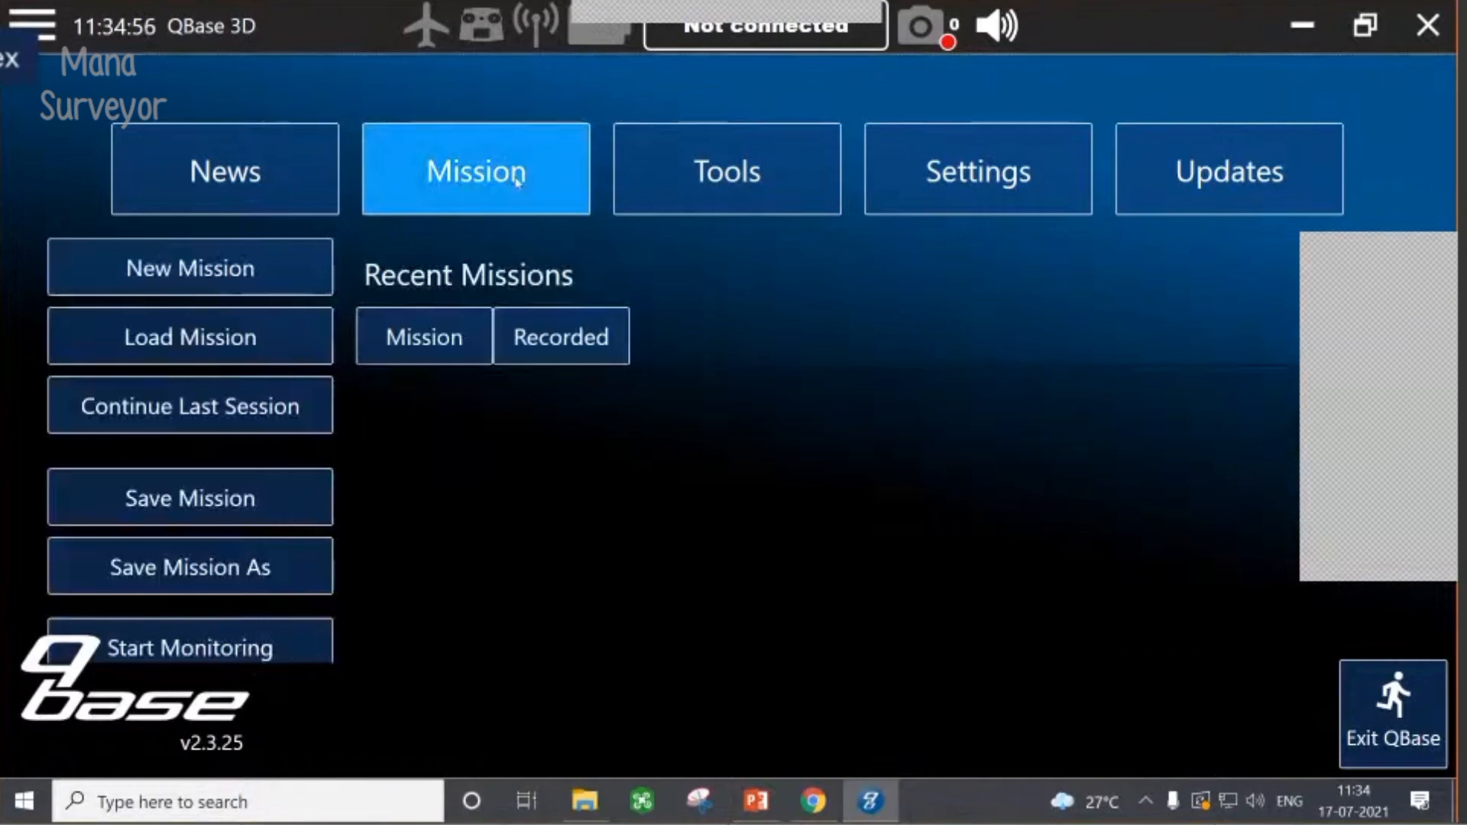
left_click(517, 181)
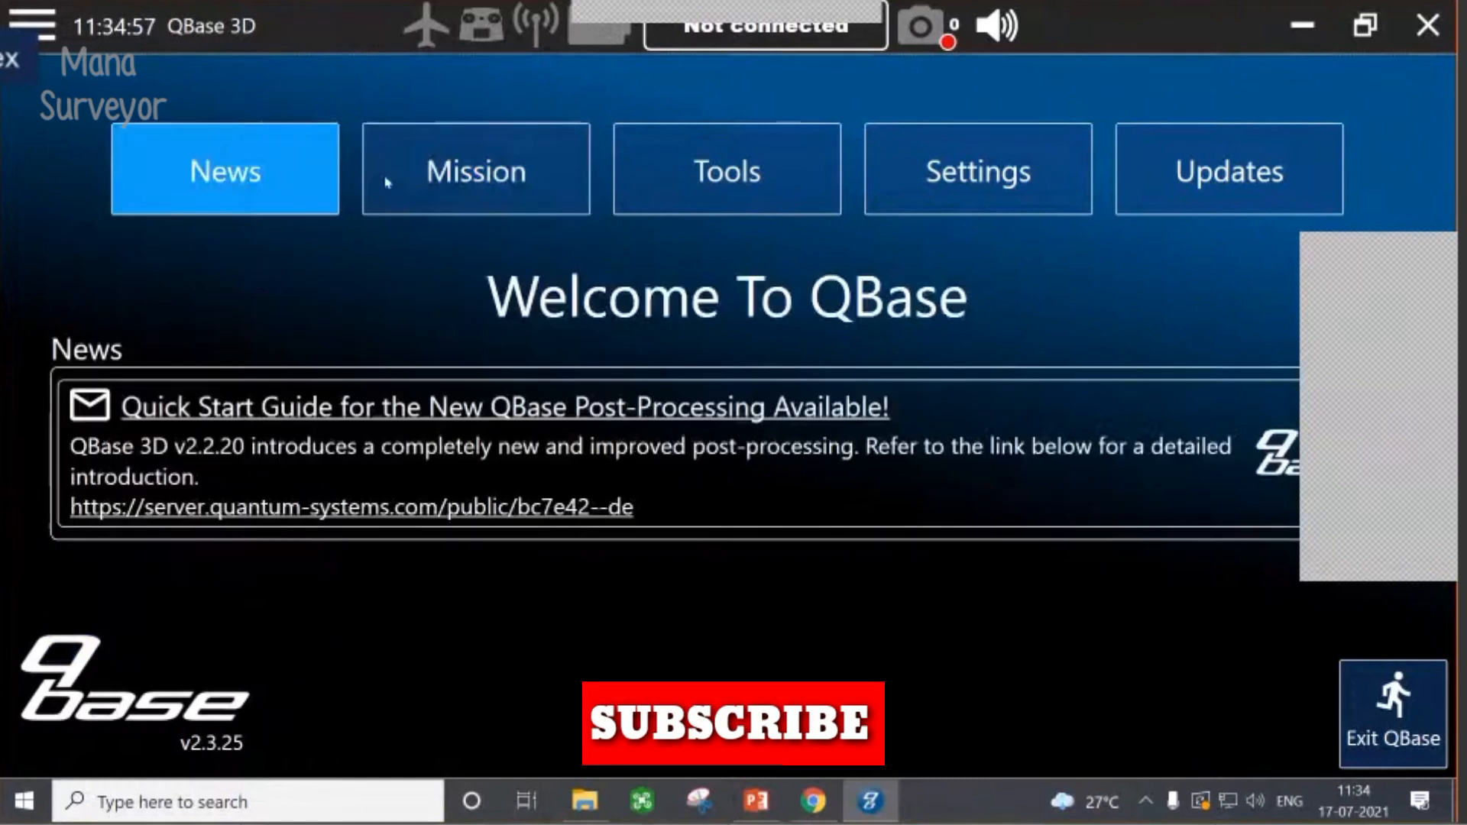
- Create a new mission
left_click(474, 175)
left_click(196, 285)
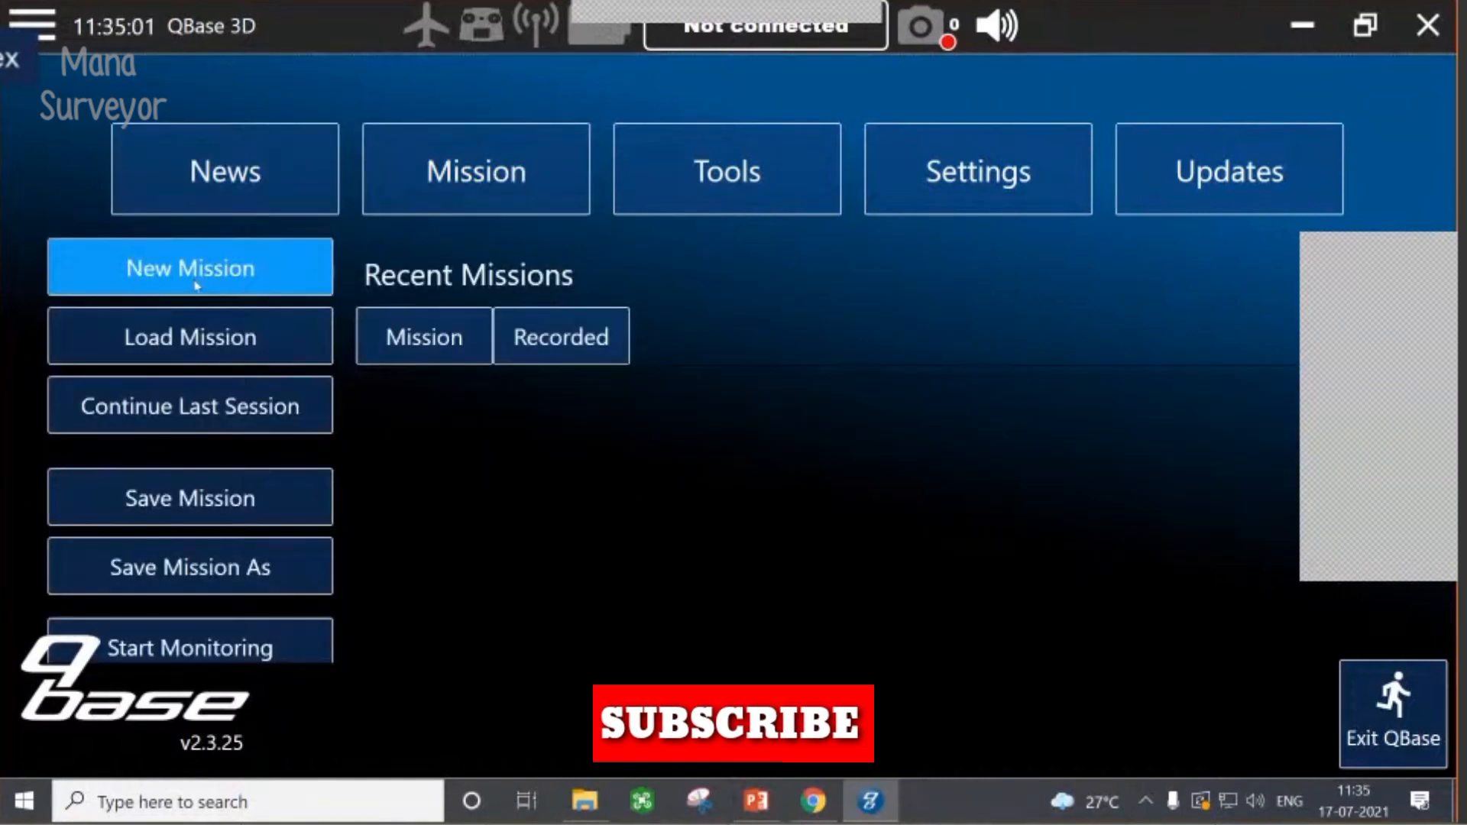
left_click(198, 278)
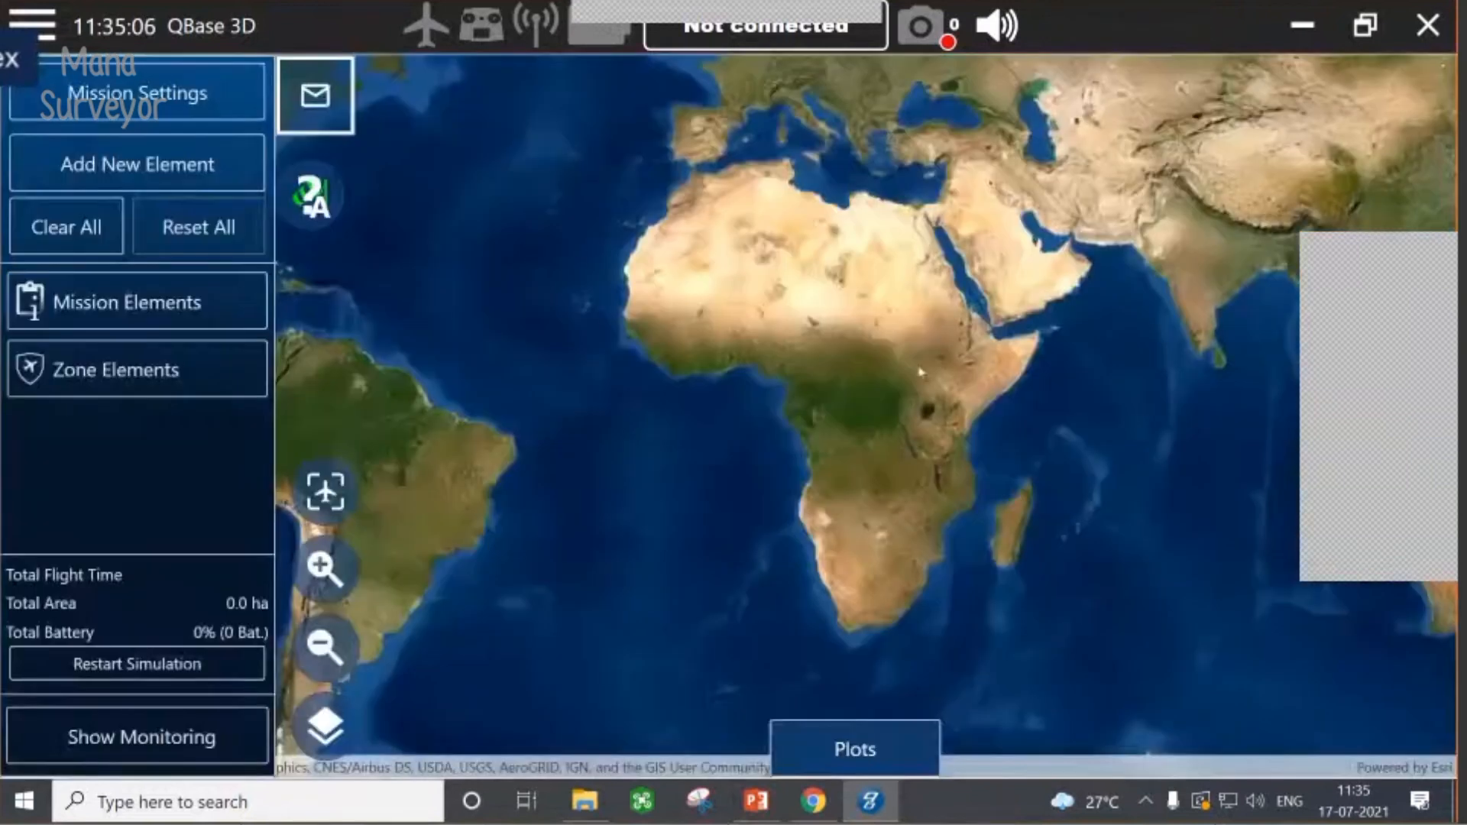
- Preview the available base maps, including World Streets, Terrain with Labels, Default, 1, 2 and World Imagery
left_click(337, 726)
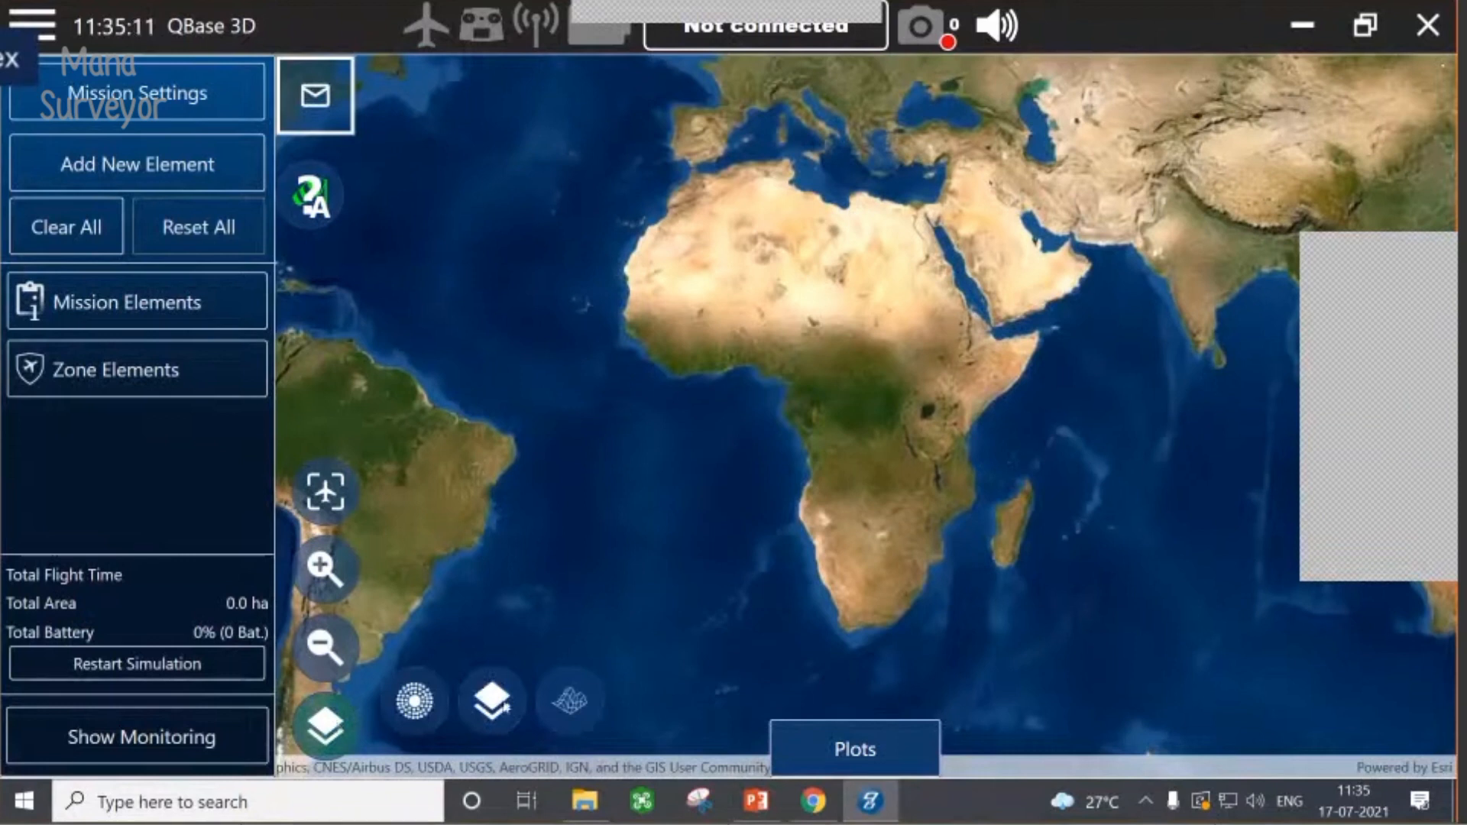
left_click(491, 700)
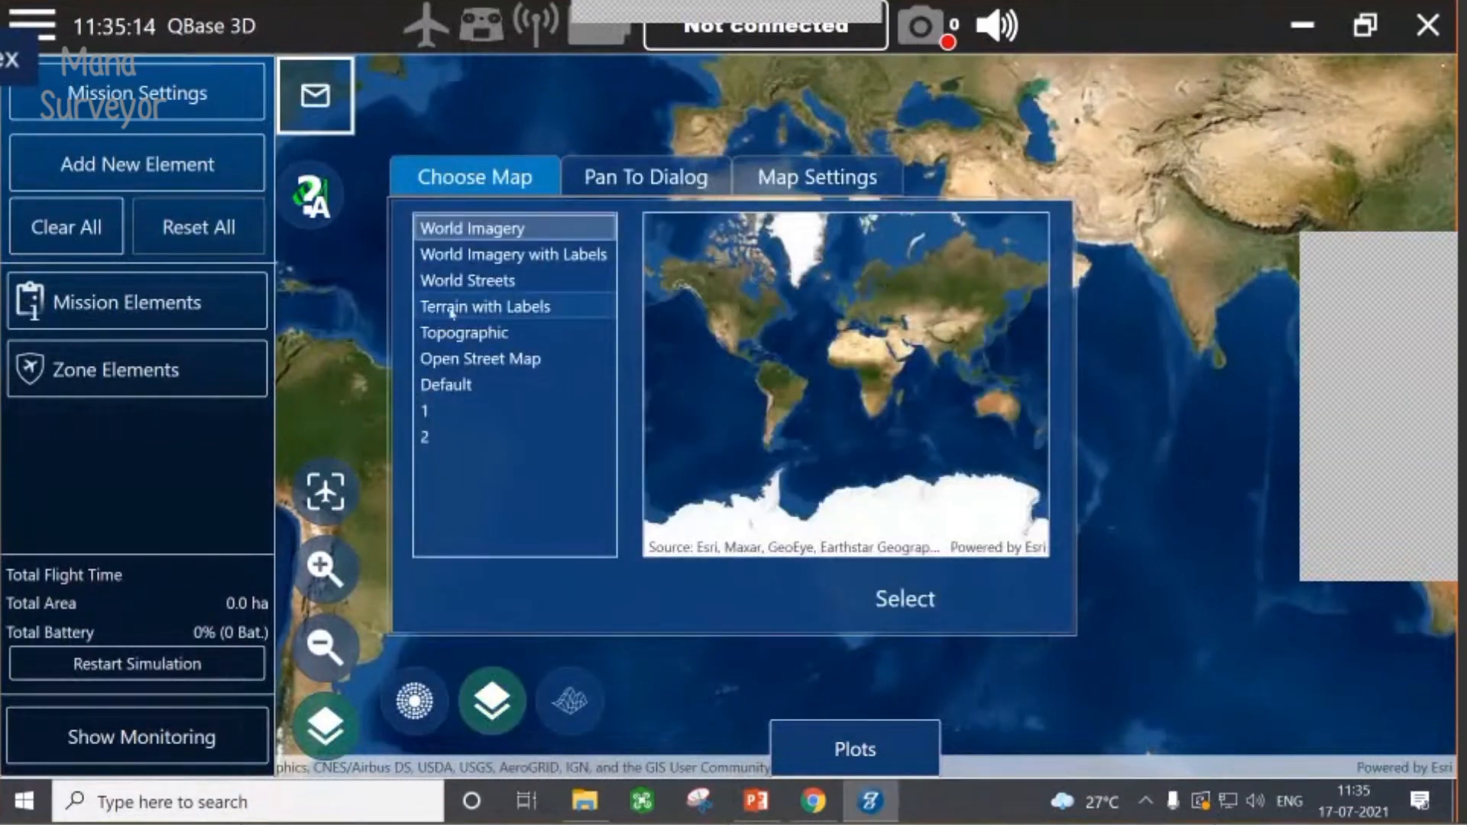
left_click(484, 254)
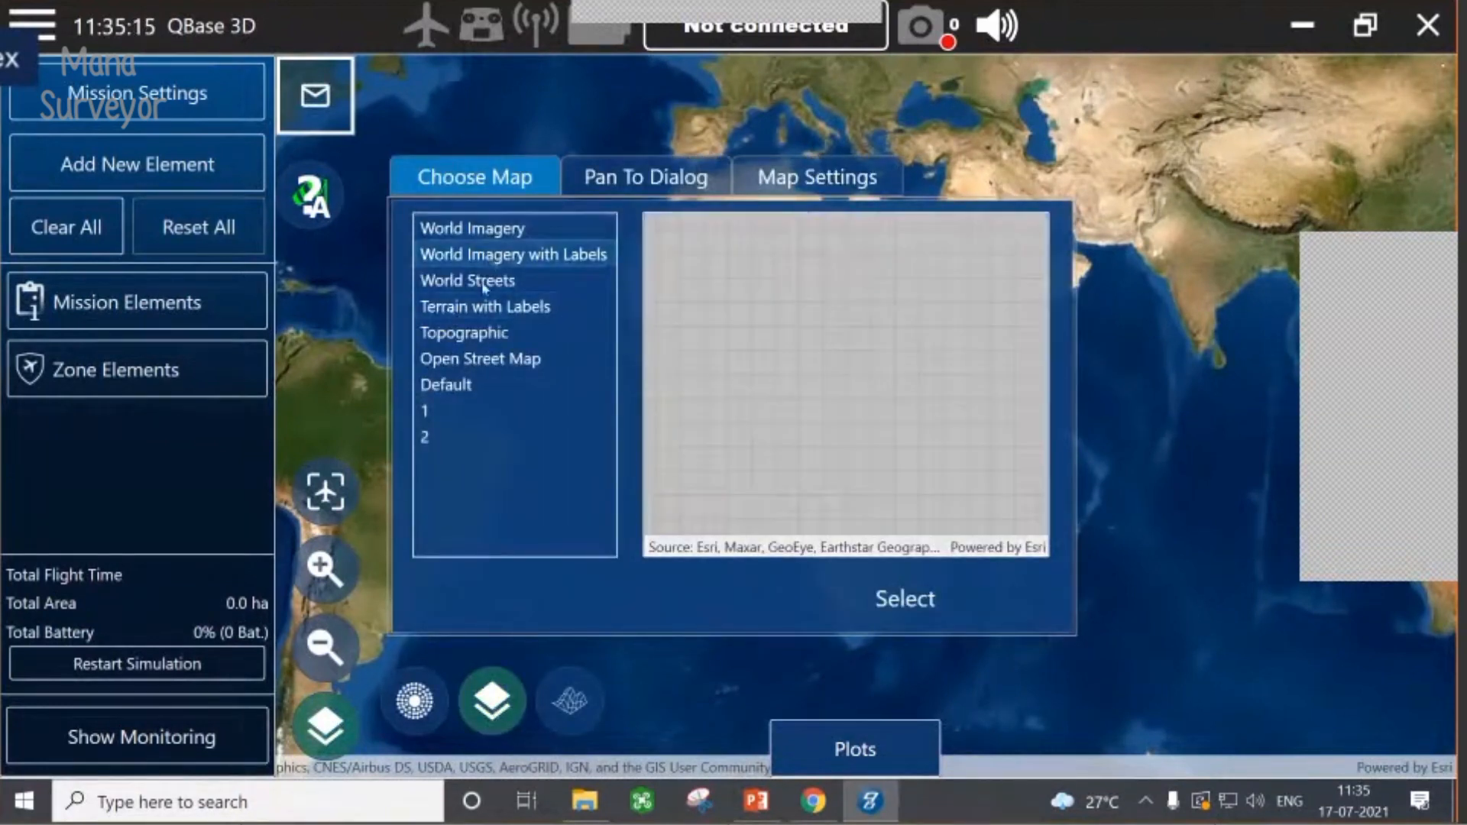
left_click(483, 284)
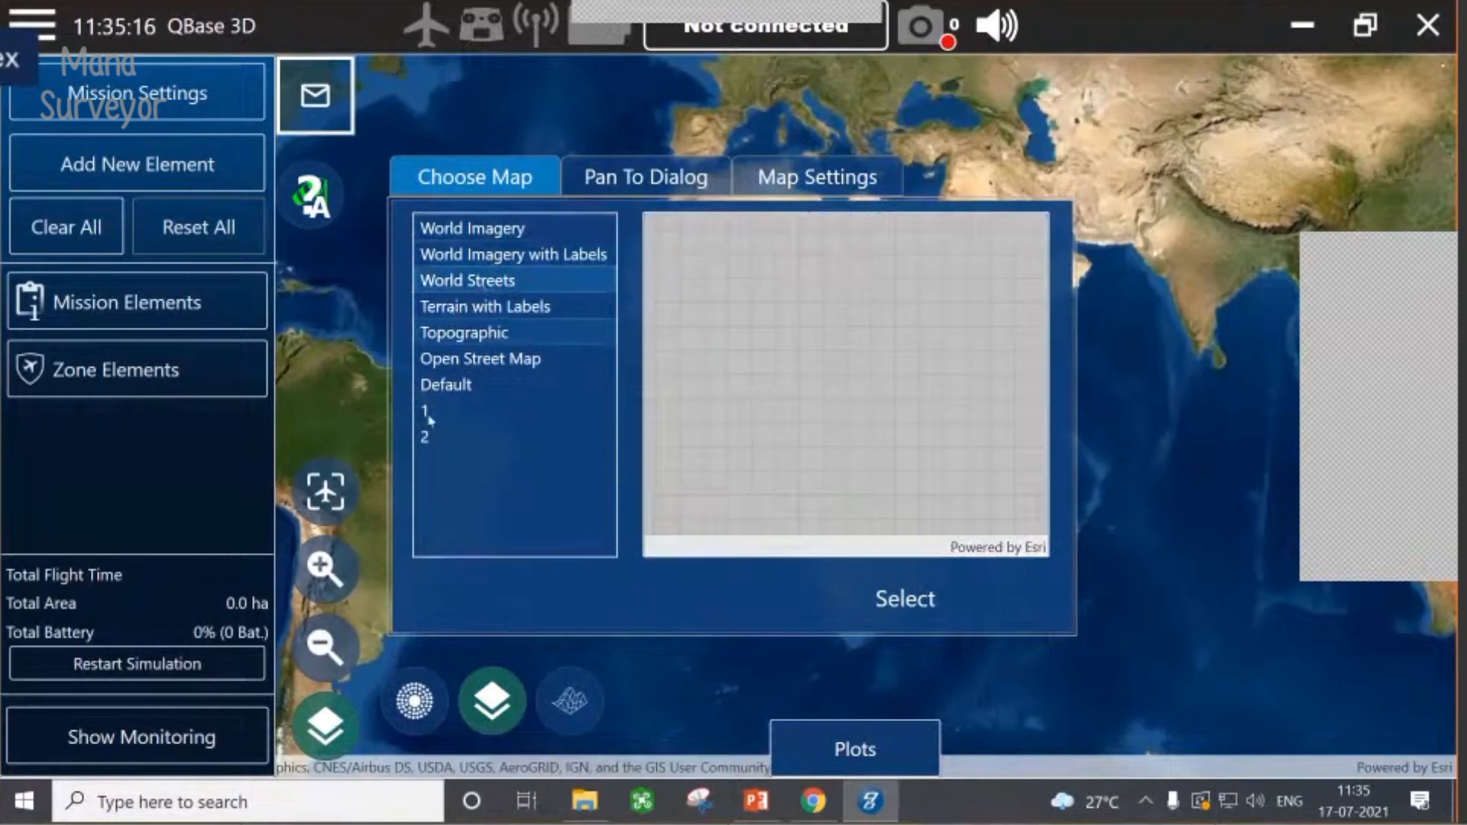
left_click(428, 413)
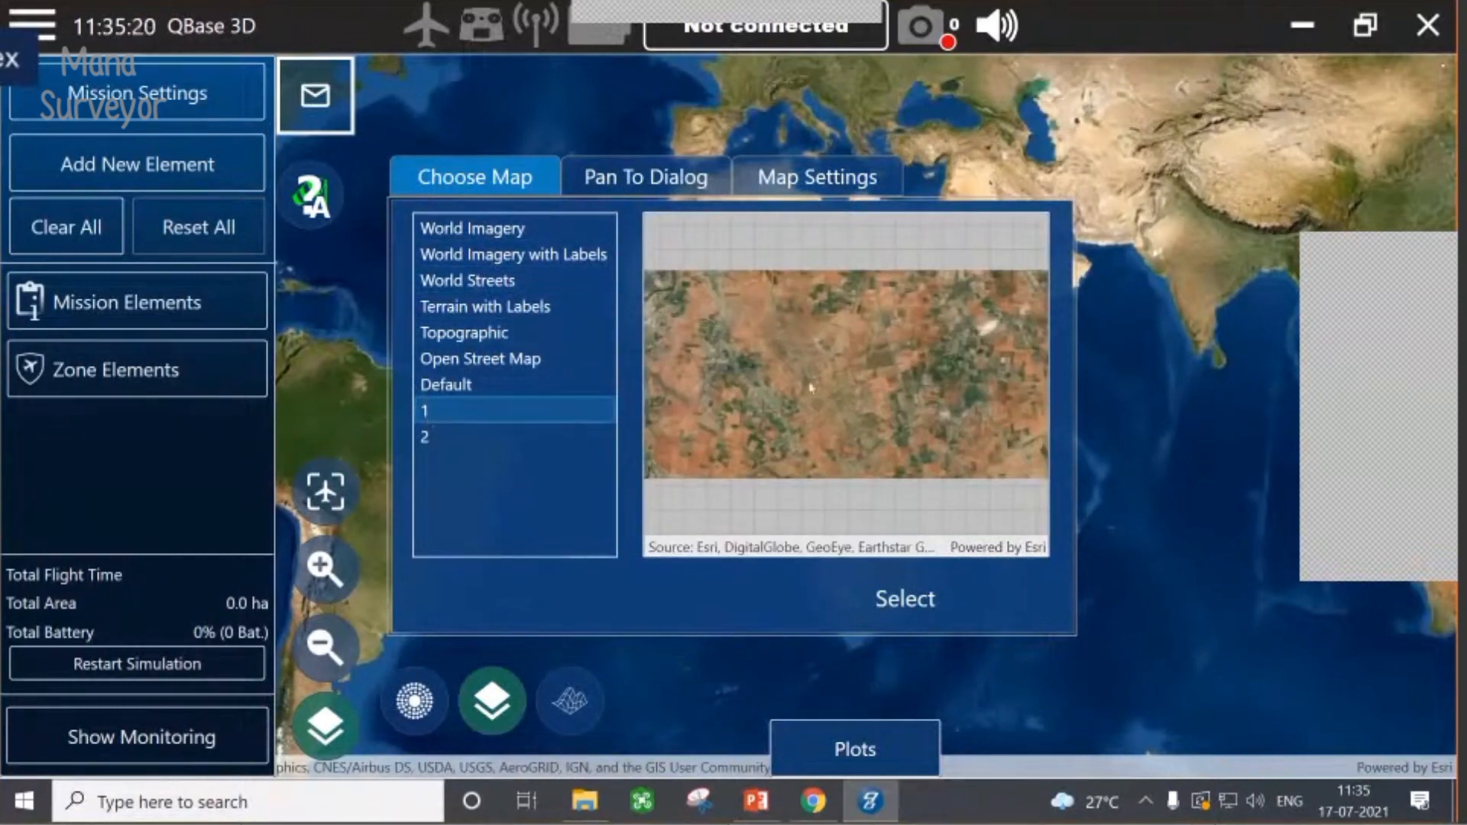
left_click(511, 440)
left_click(446, 384)
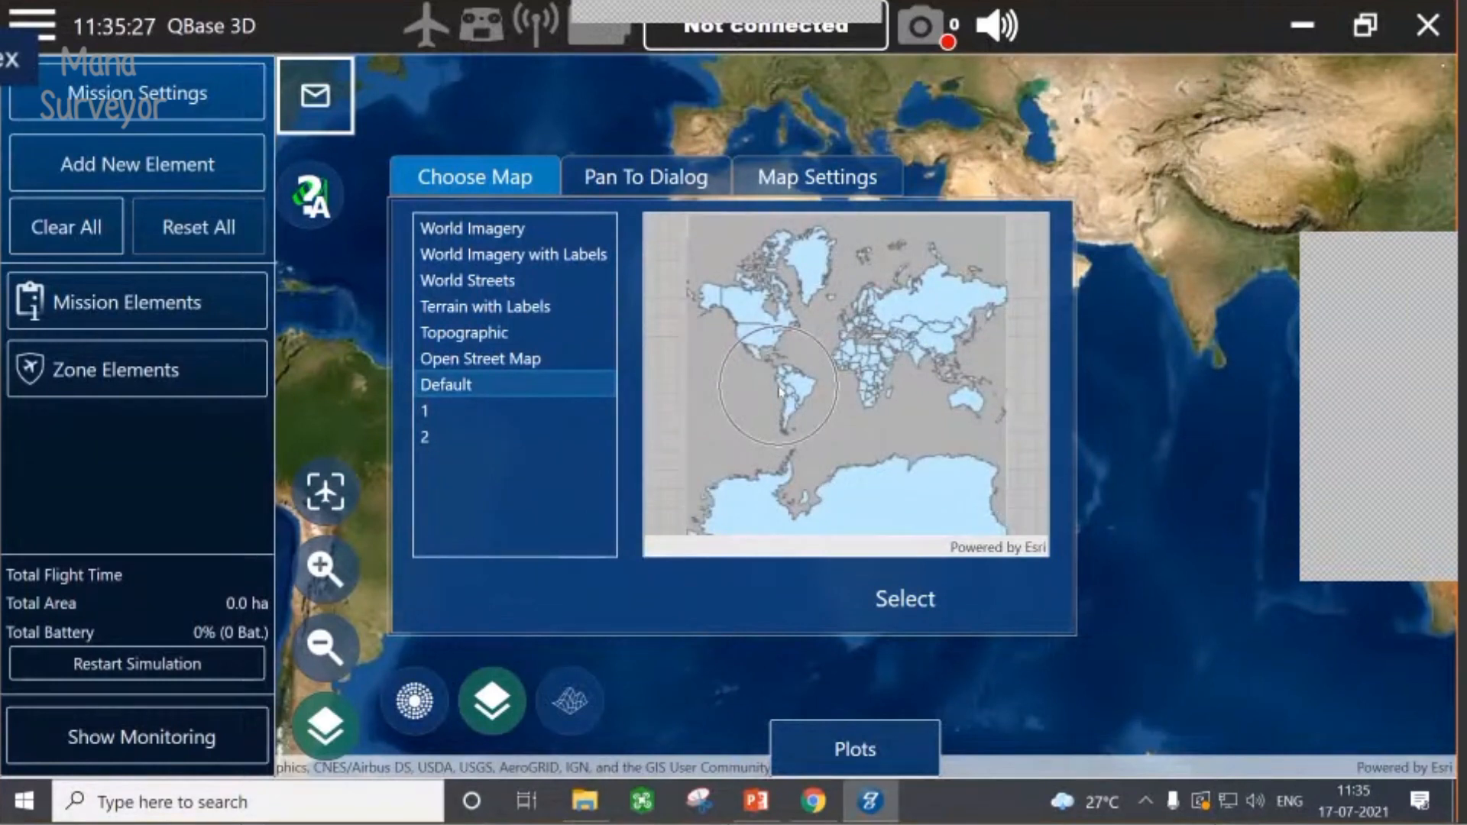
left_click(489, 336)
left_click(515, 315)
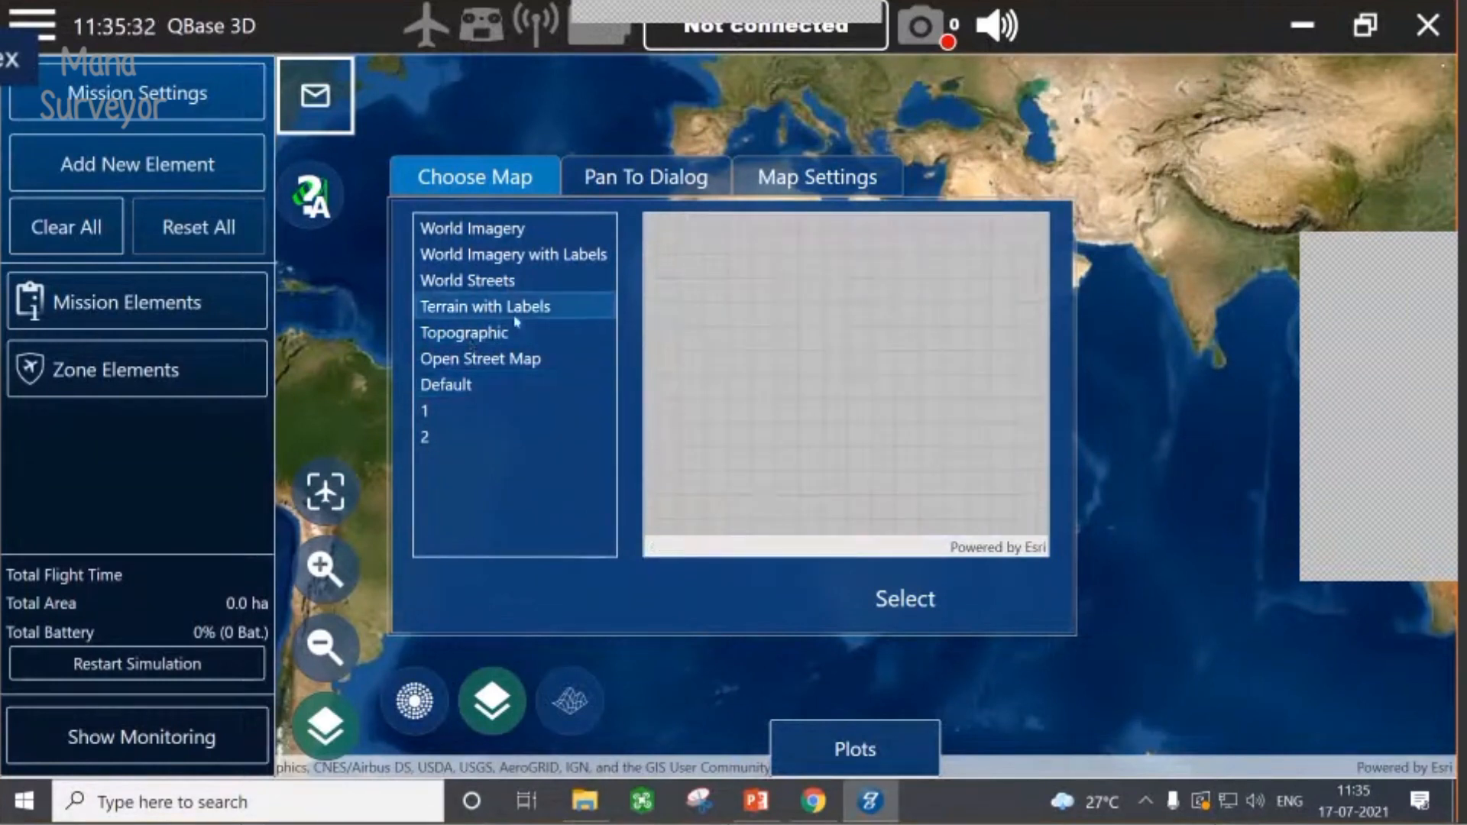
left_click(490, 283)
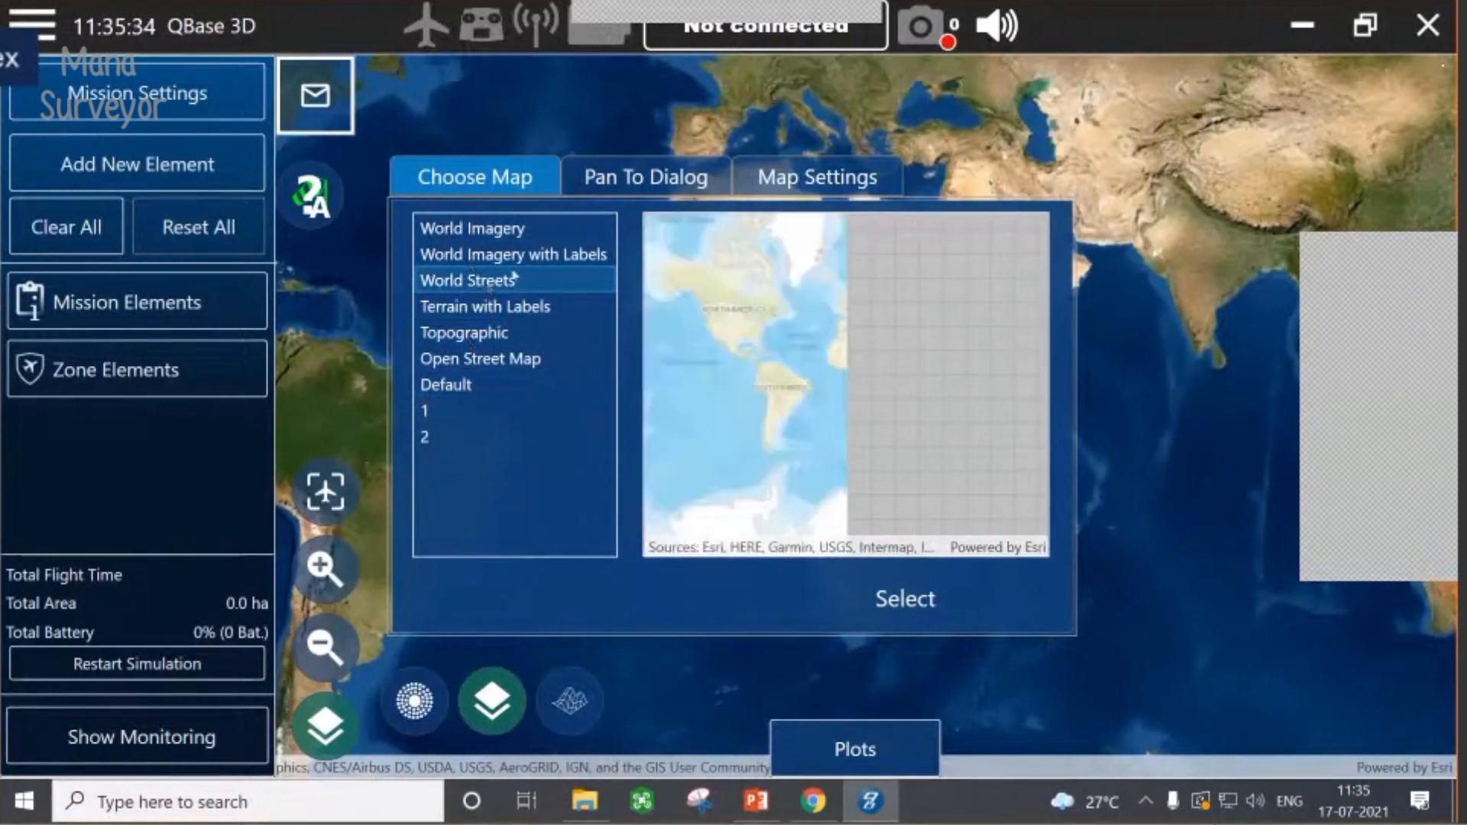
left_click(505, 255)
left_click(501, 228)
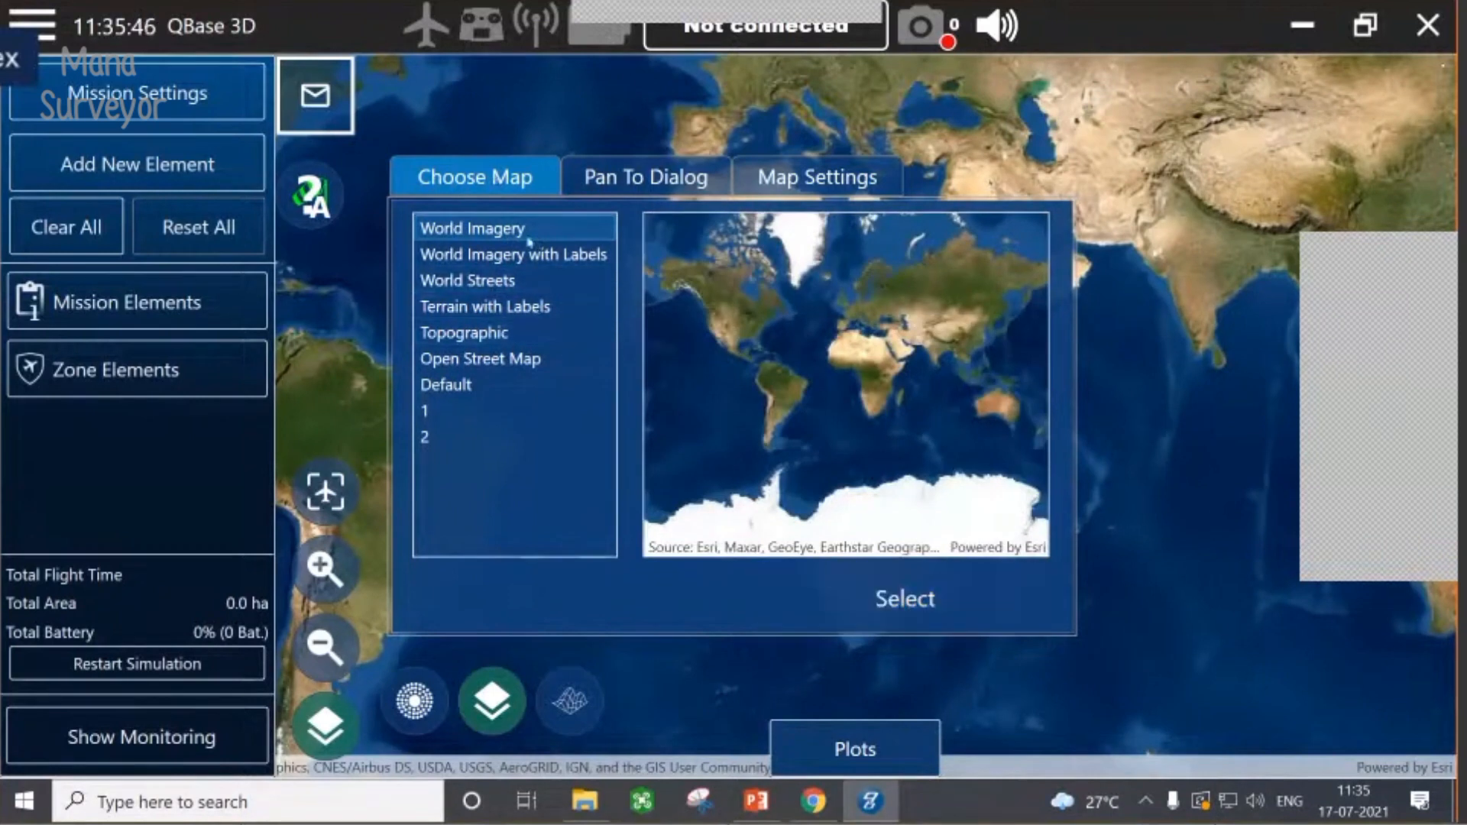
- Pan the map by address to "bapatla, guntur district"
left_click(531, 184)
left_click(636, 177)
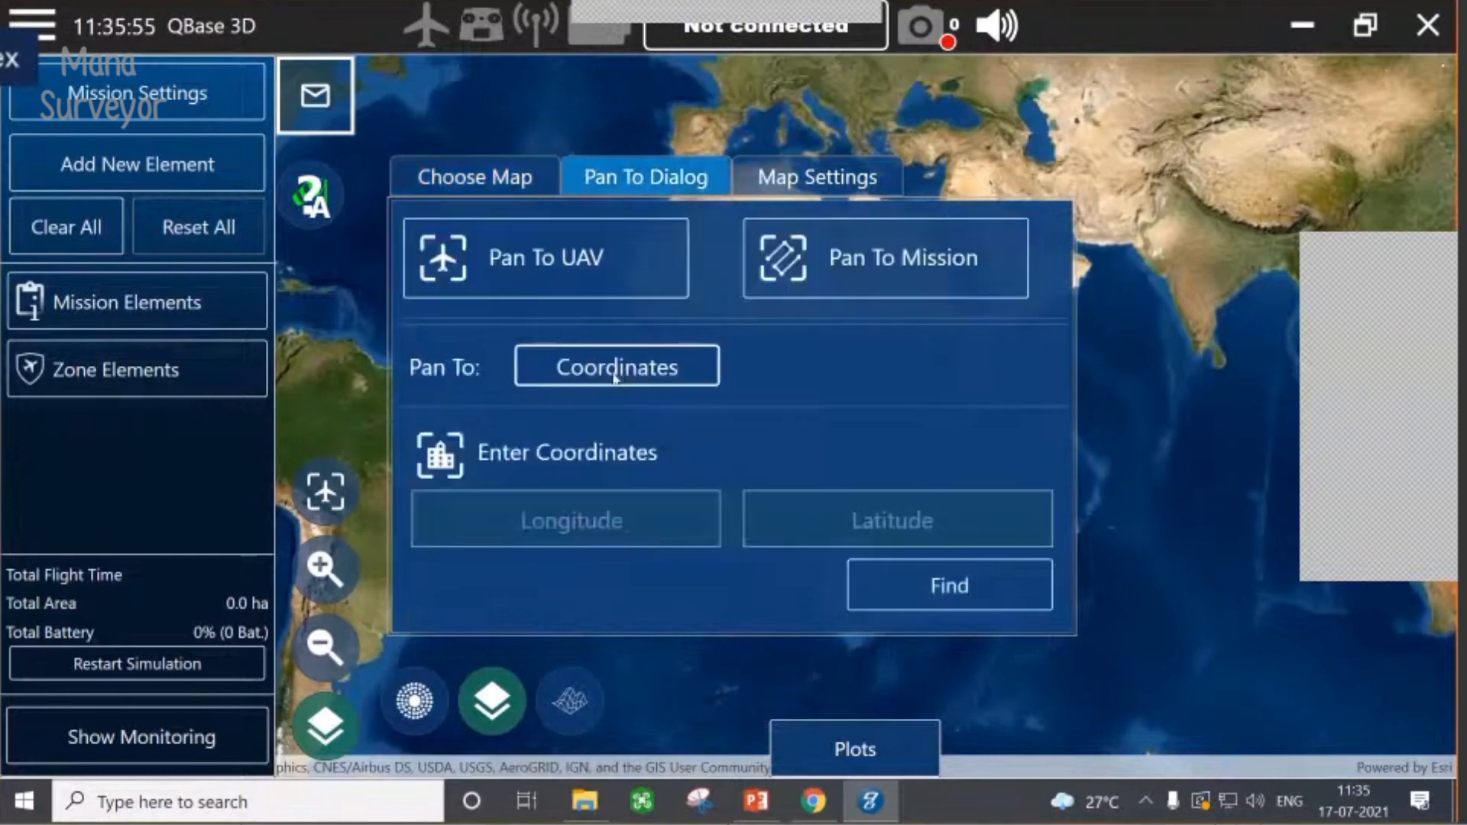
left_click(615, 371)
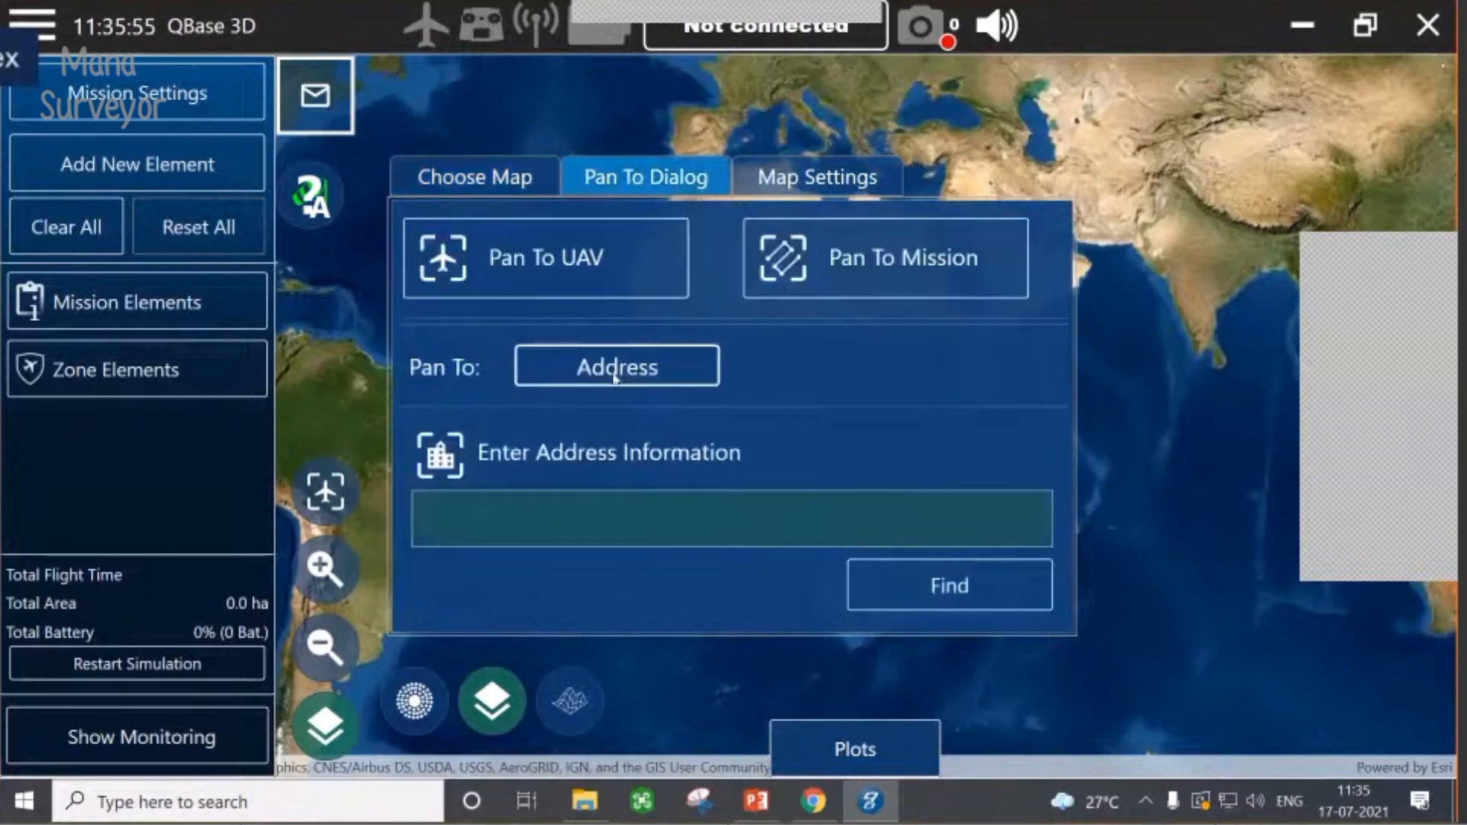
left_click(616, 370)
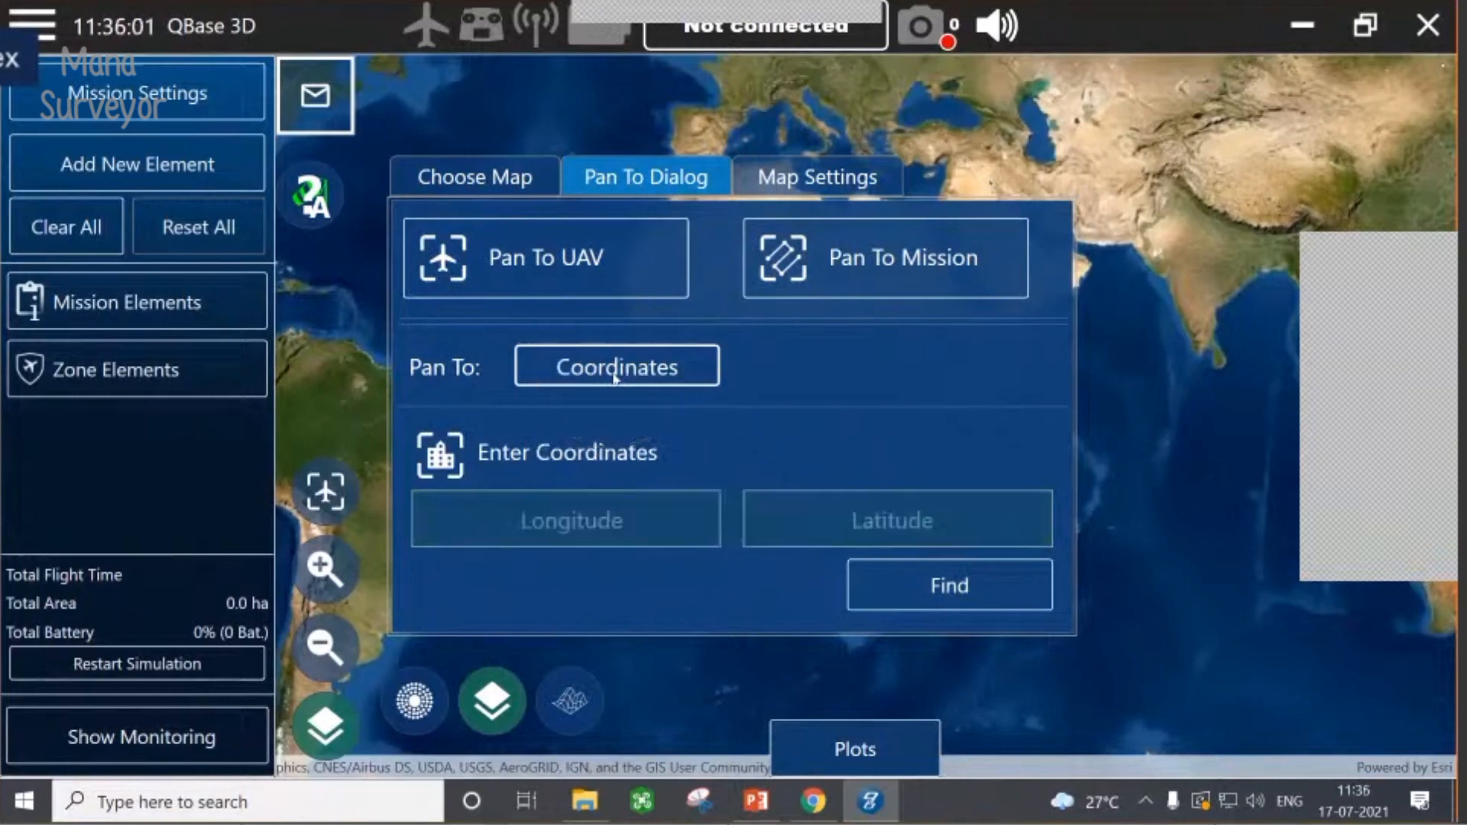
left_click(615, 368)
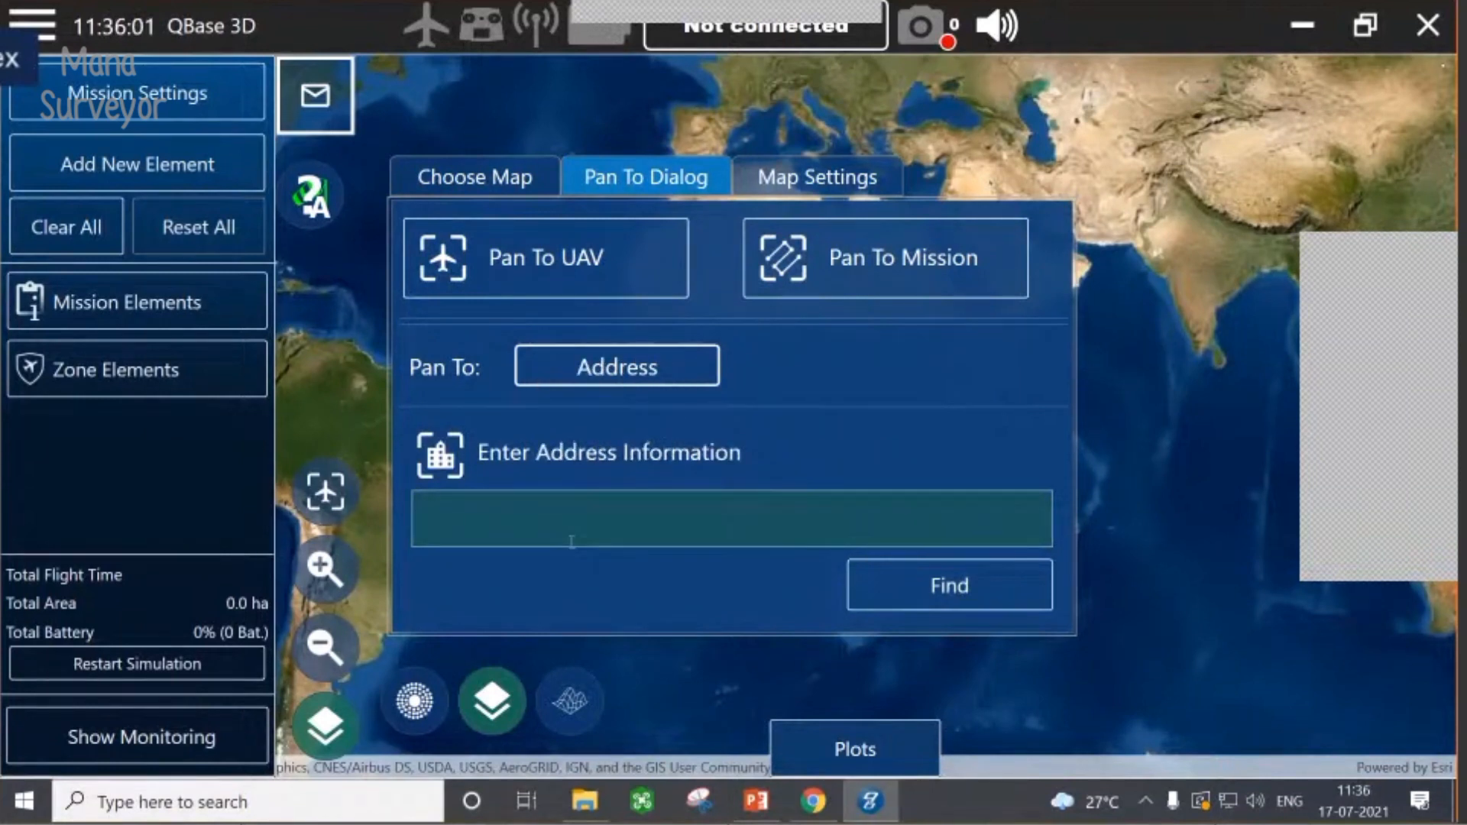
type("bapatla")
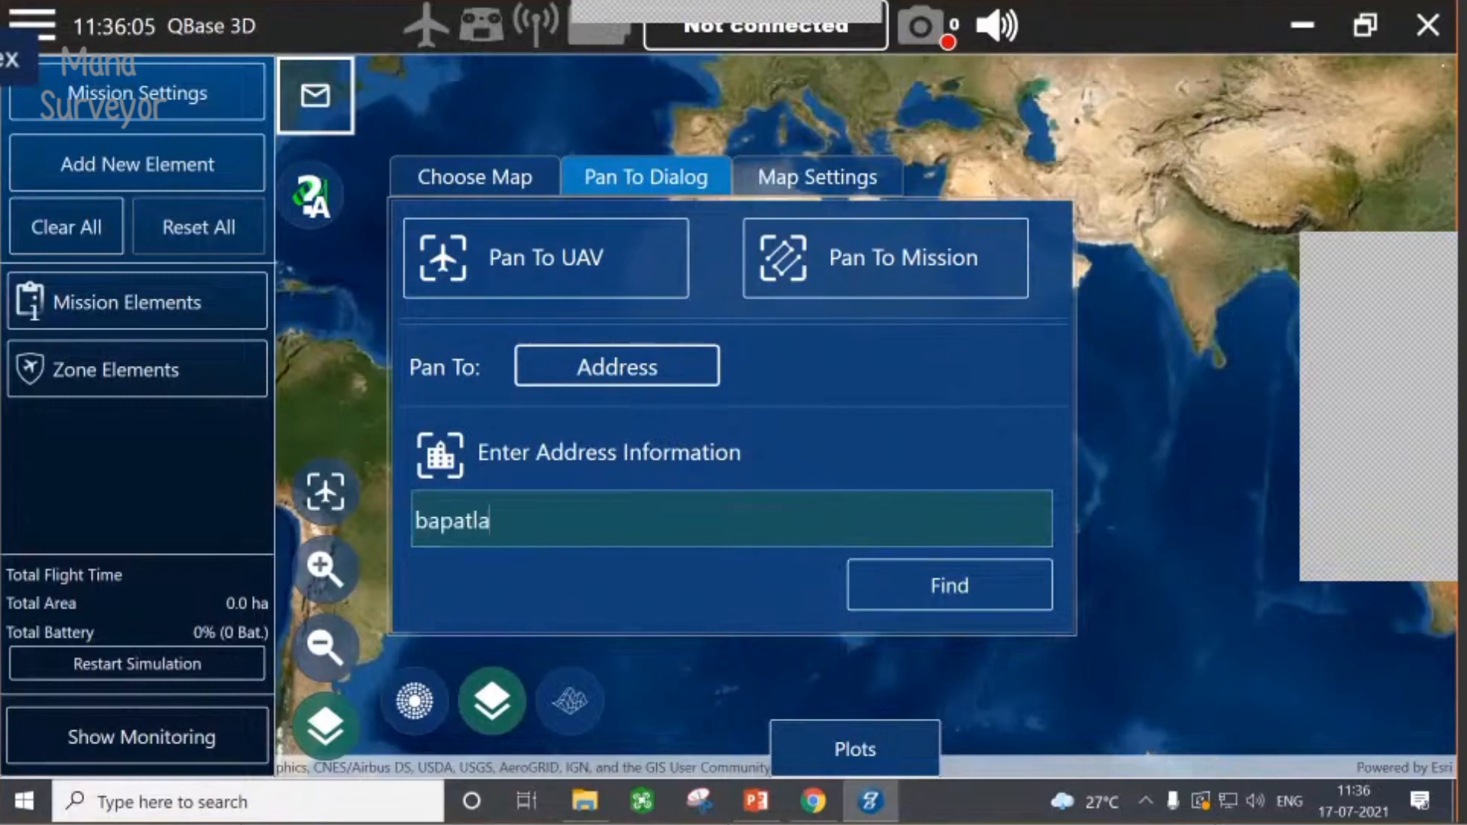
type(", guntur distr")
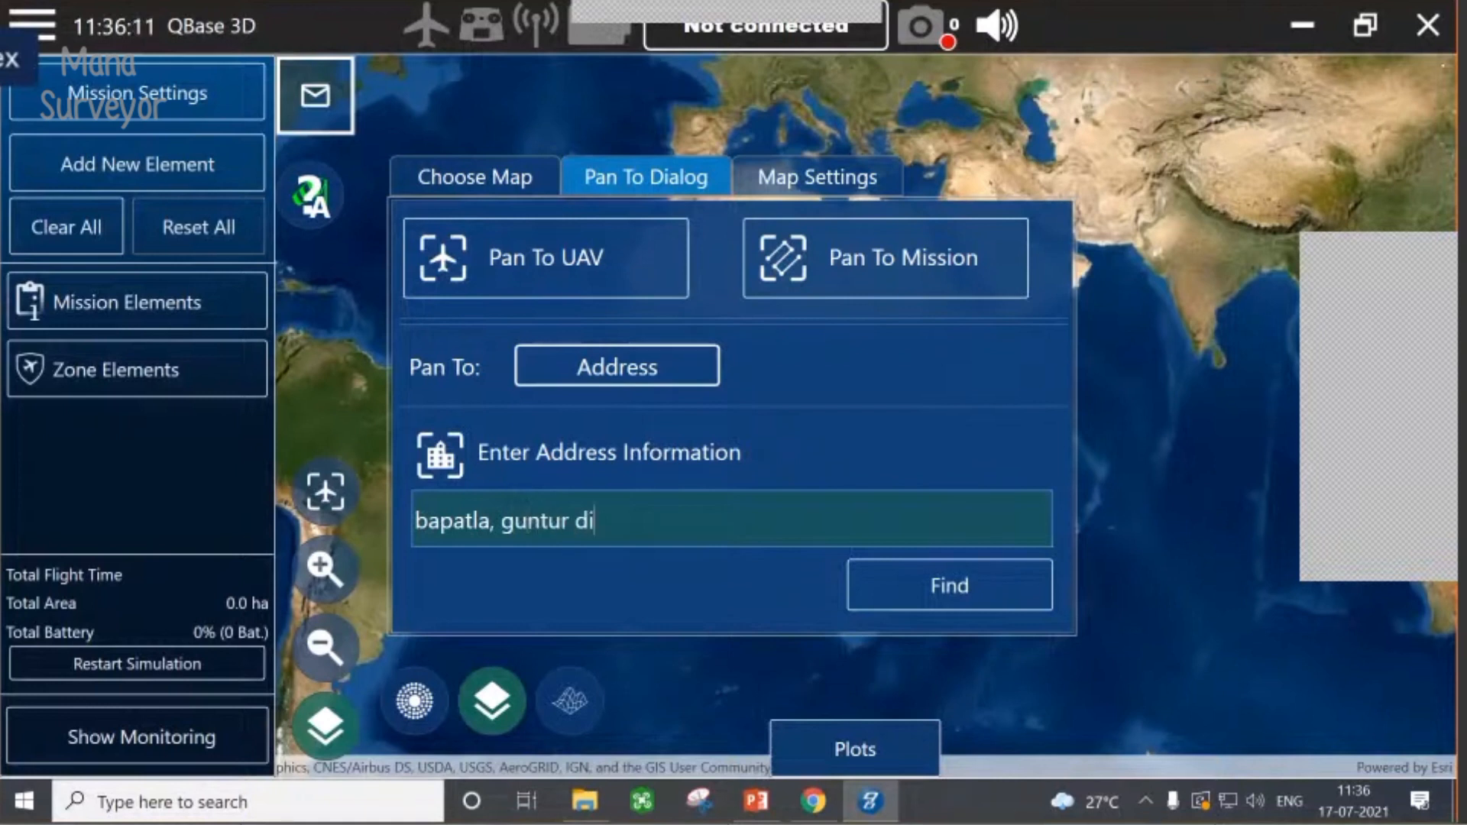
type("ict")
key("Return")
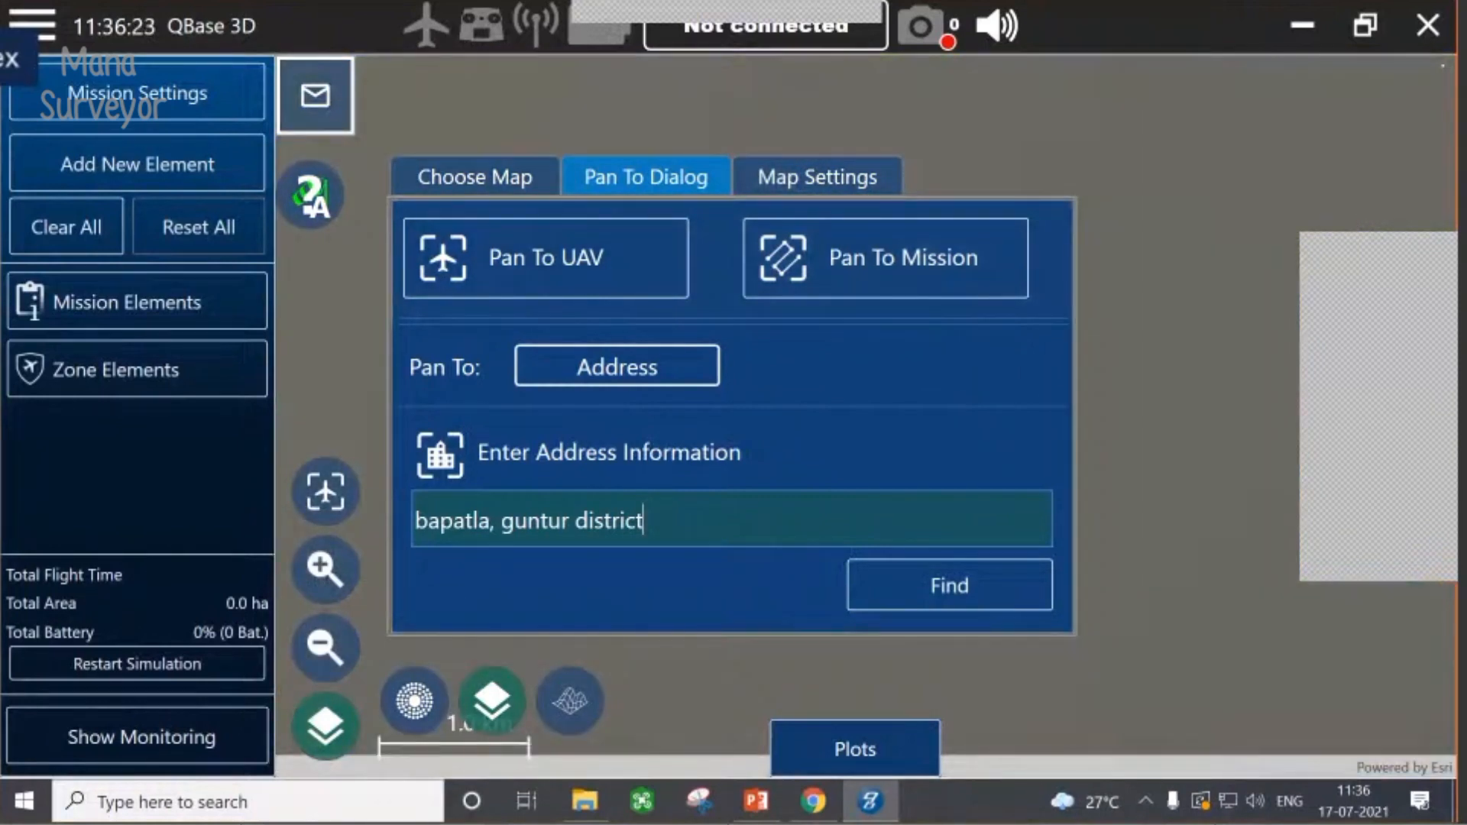
- Refine the address to "AP HRDI, bapatla, guntur district" and search for it
left_click(825, 283)
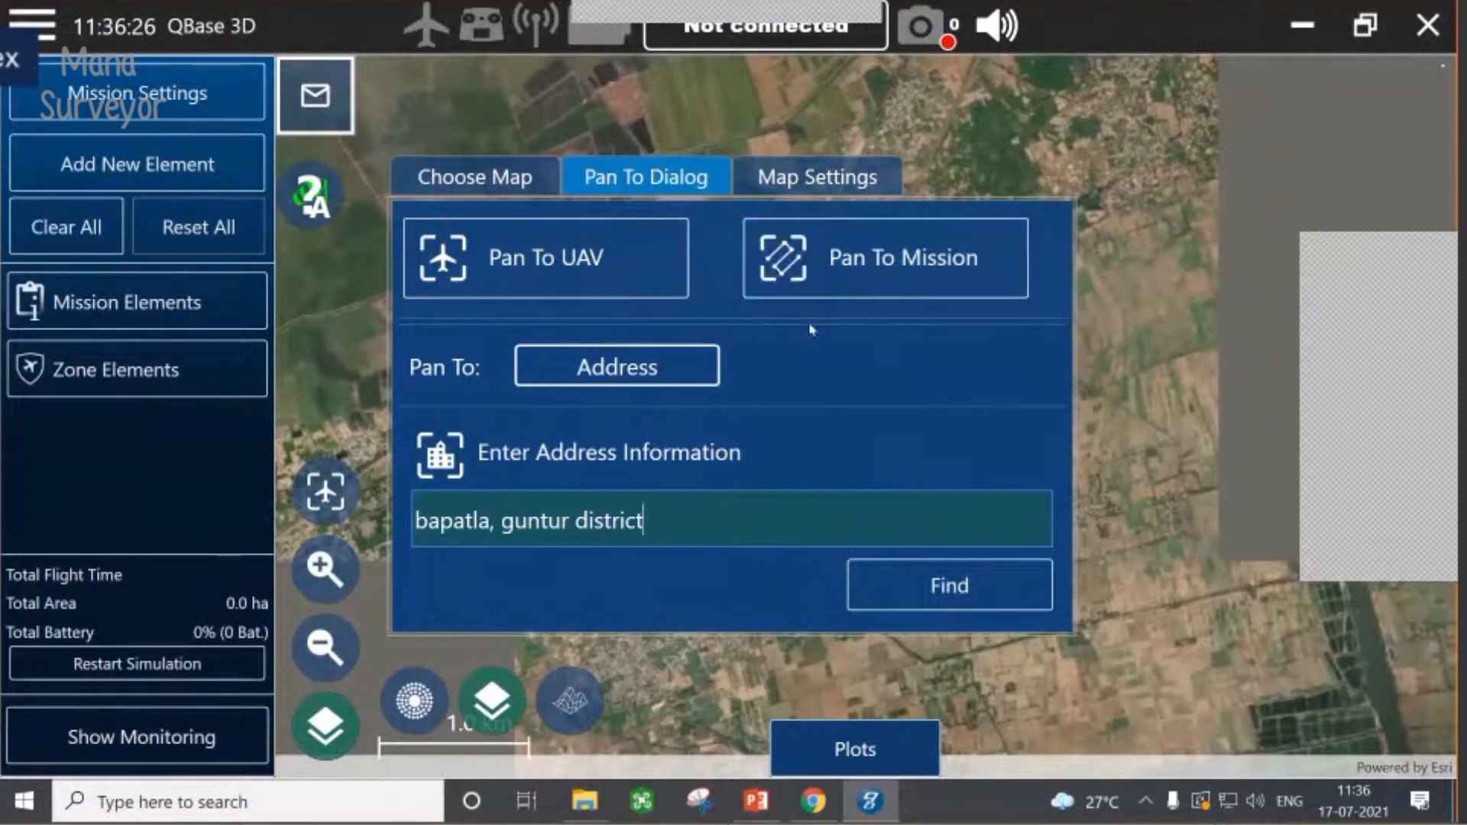
key("Home")
type("AP ")
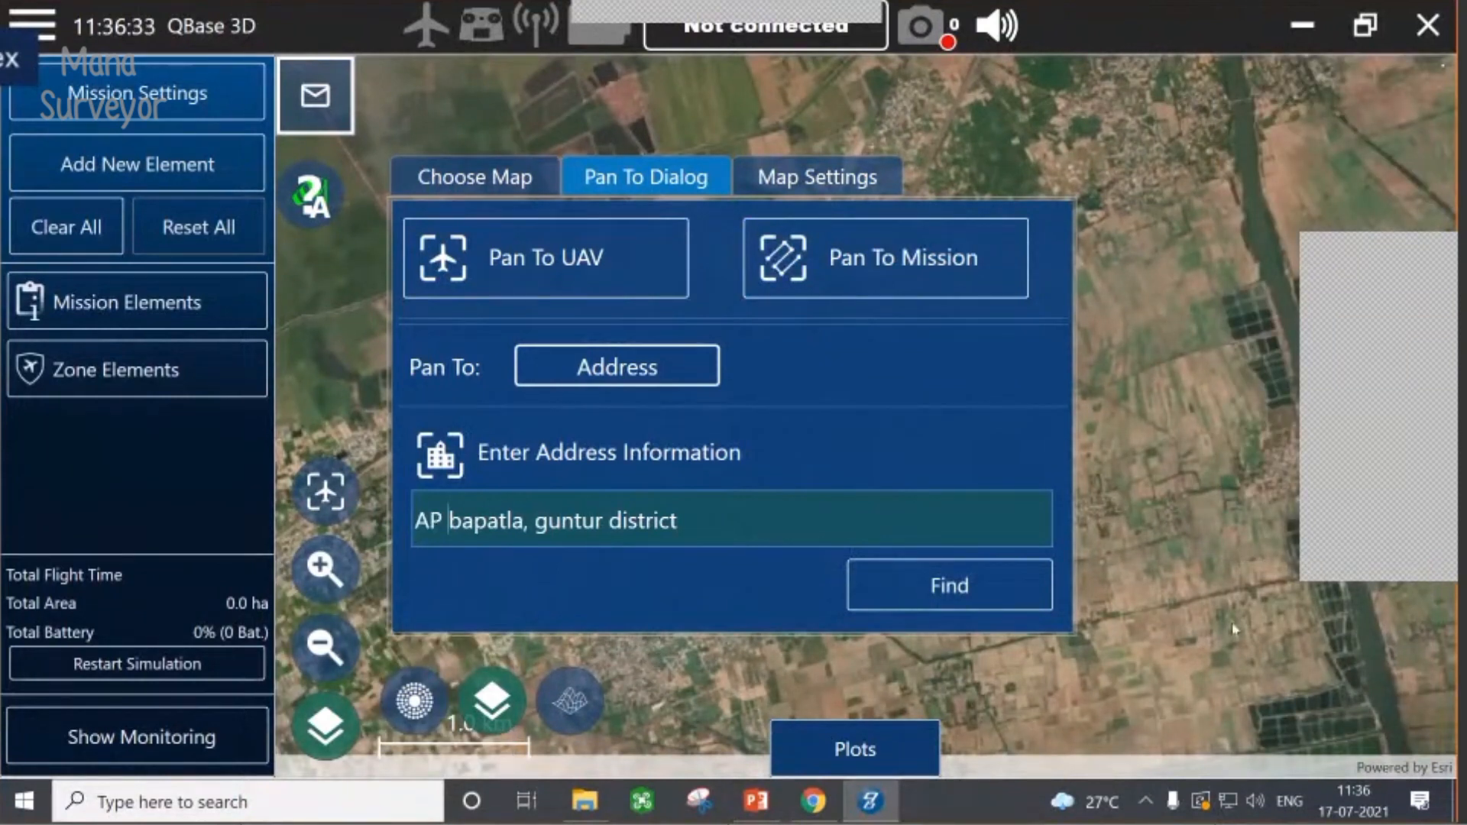
type("HRDI,")
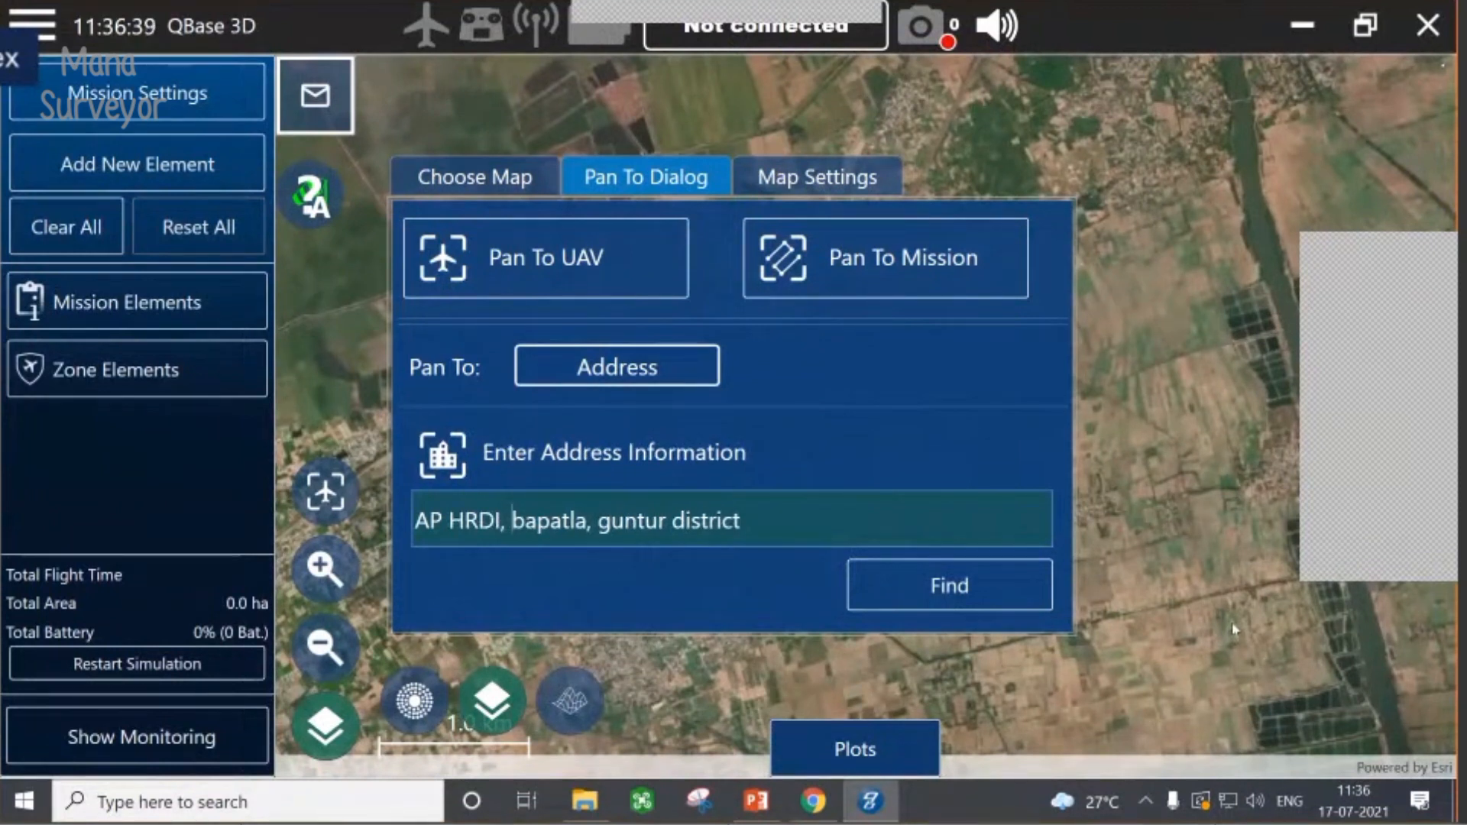
key("Return")
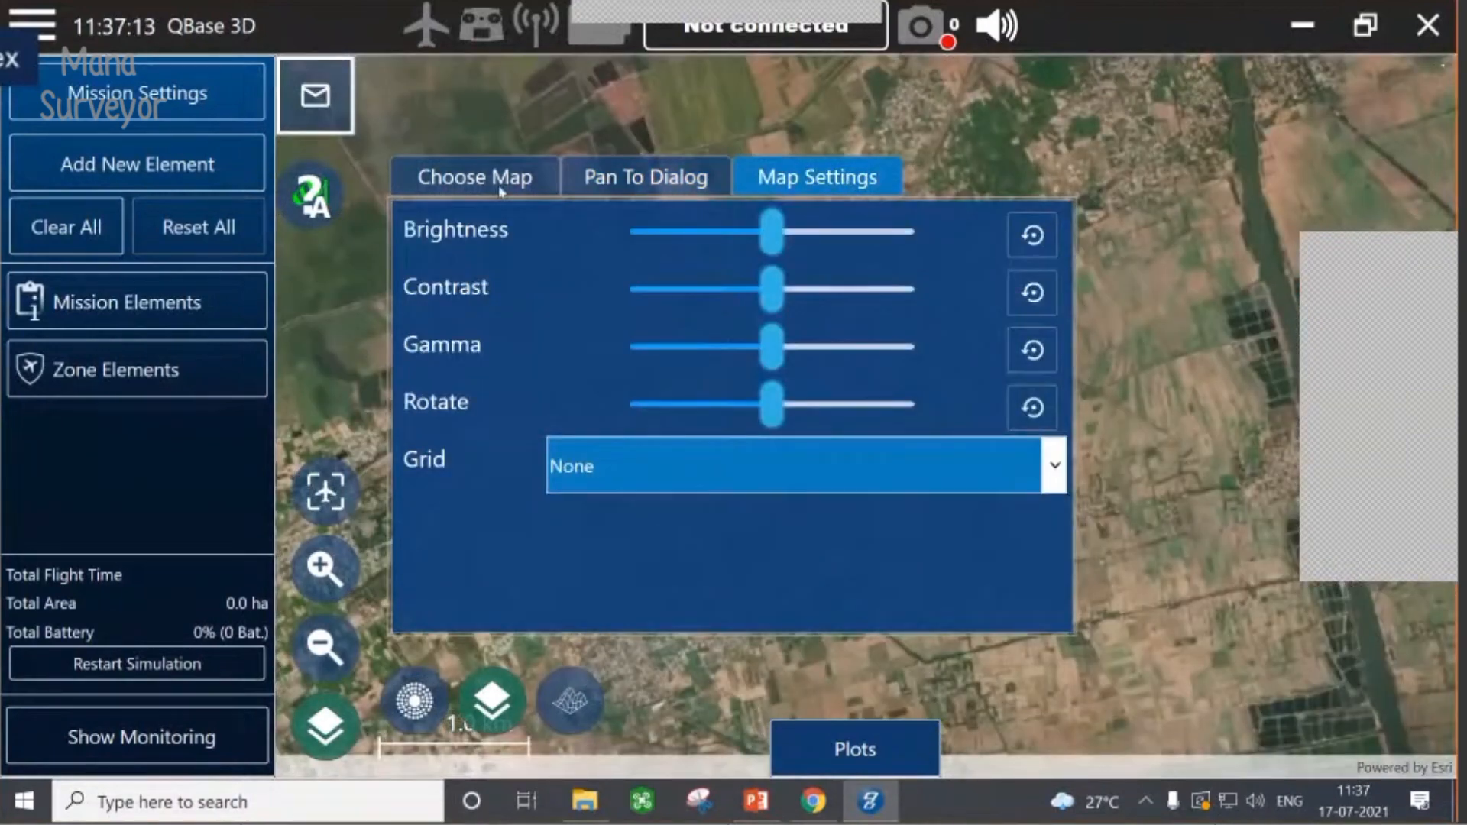
- Apply World Imagery as the base map and examine the area around the railway lines
left_click(501, 191)
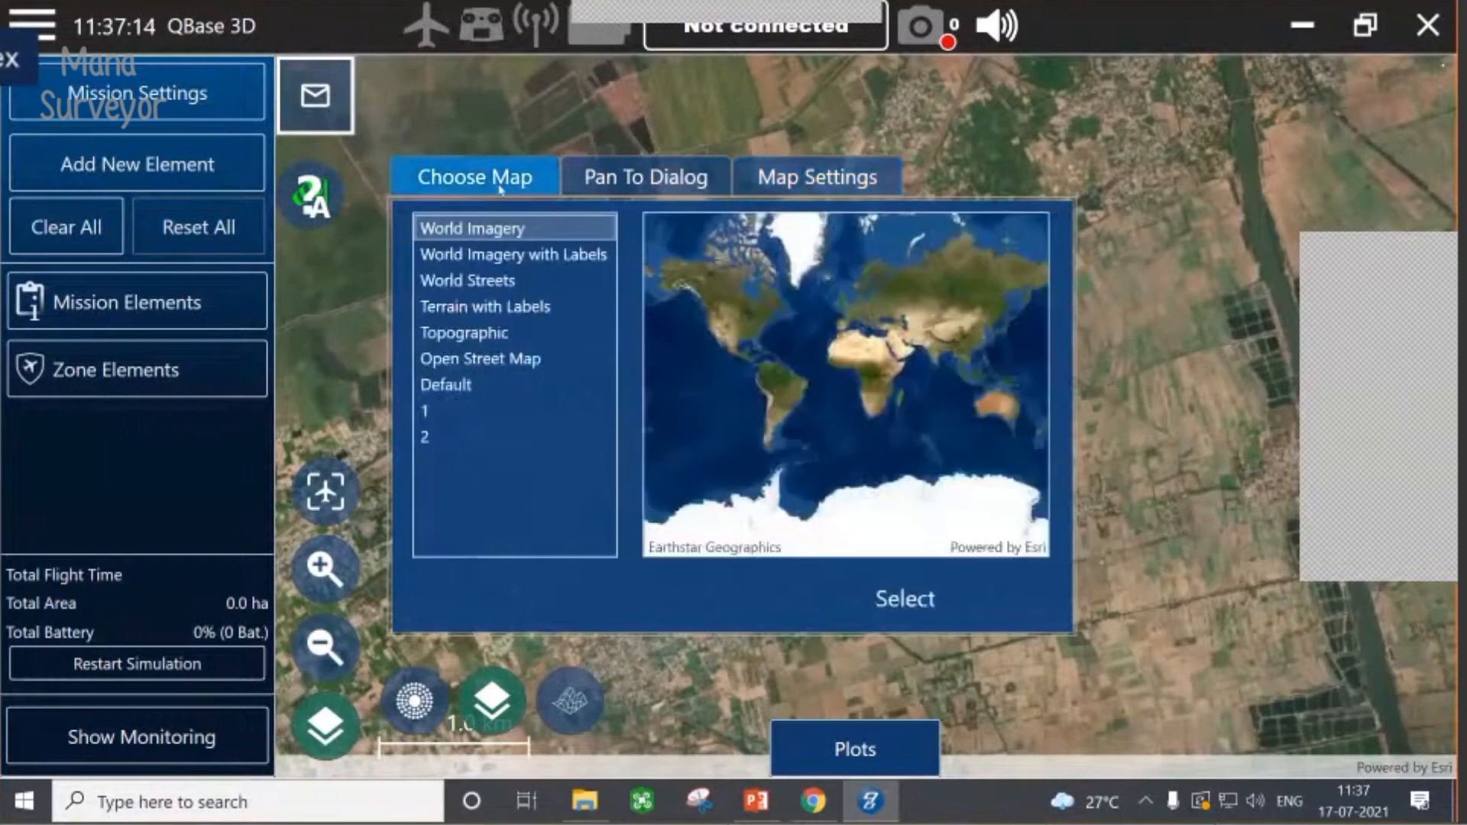
left_click(884, 619)
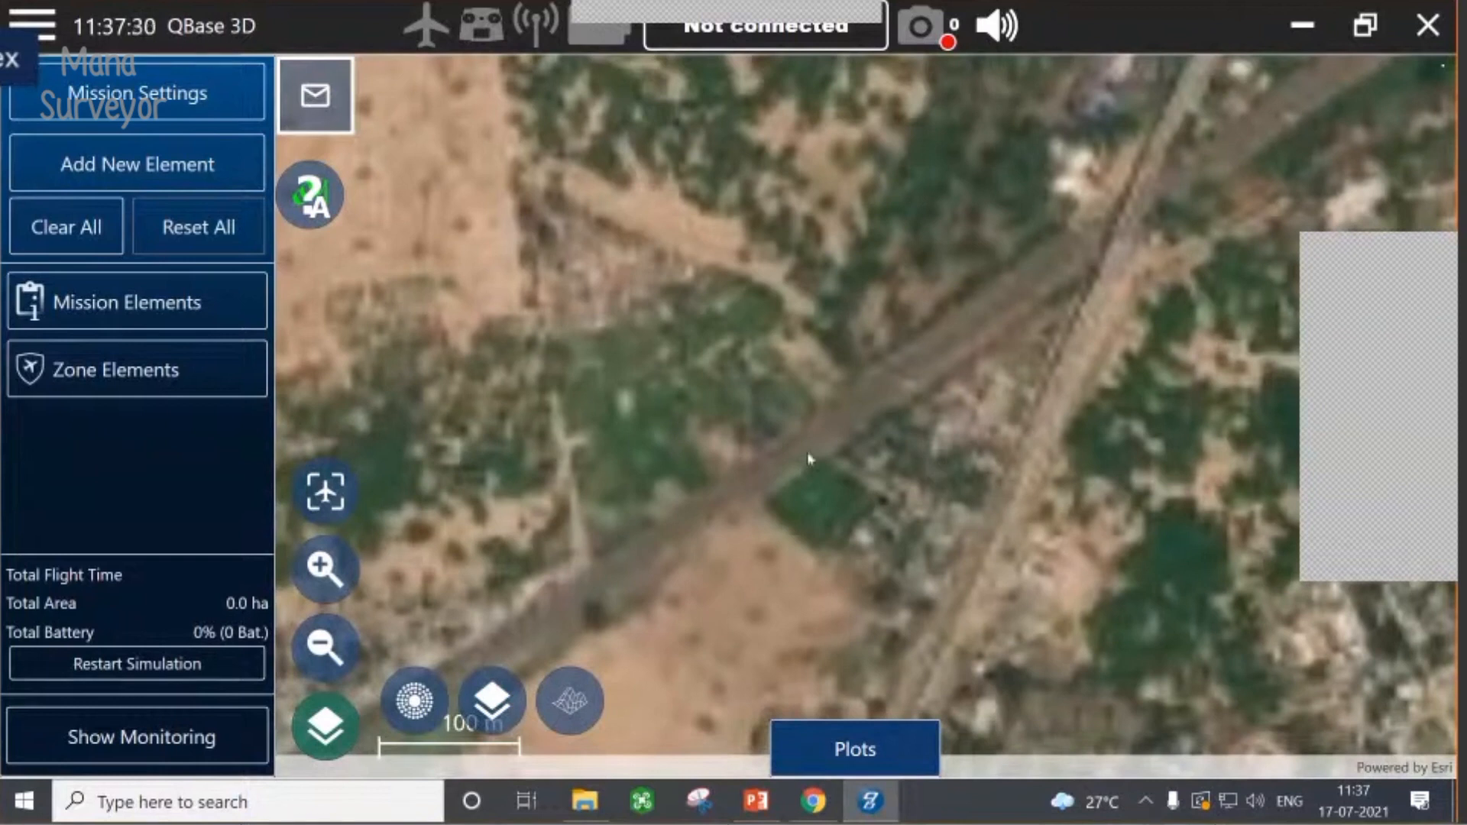
left_click_drag(808, 455, 964, 609)
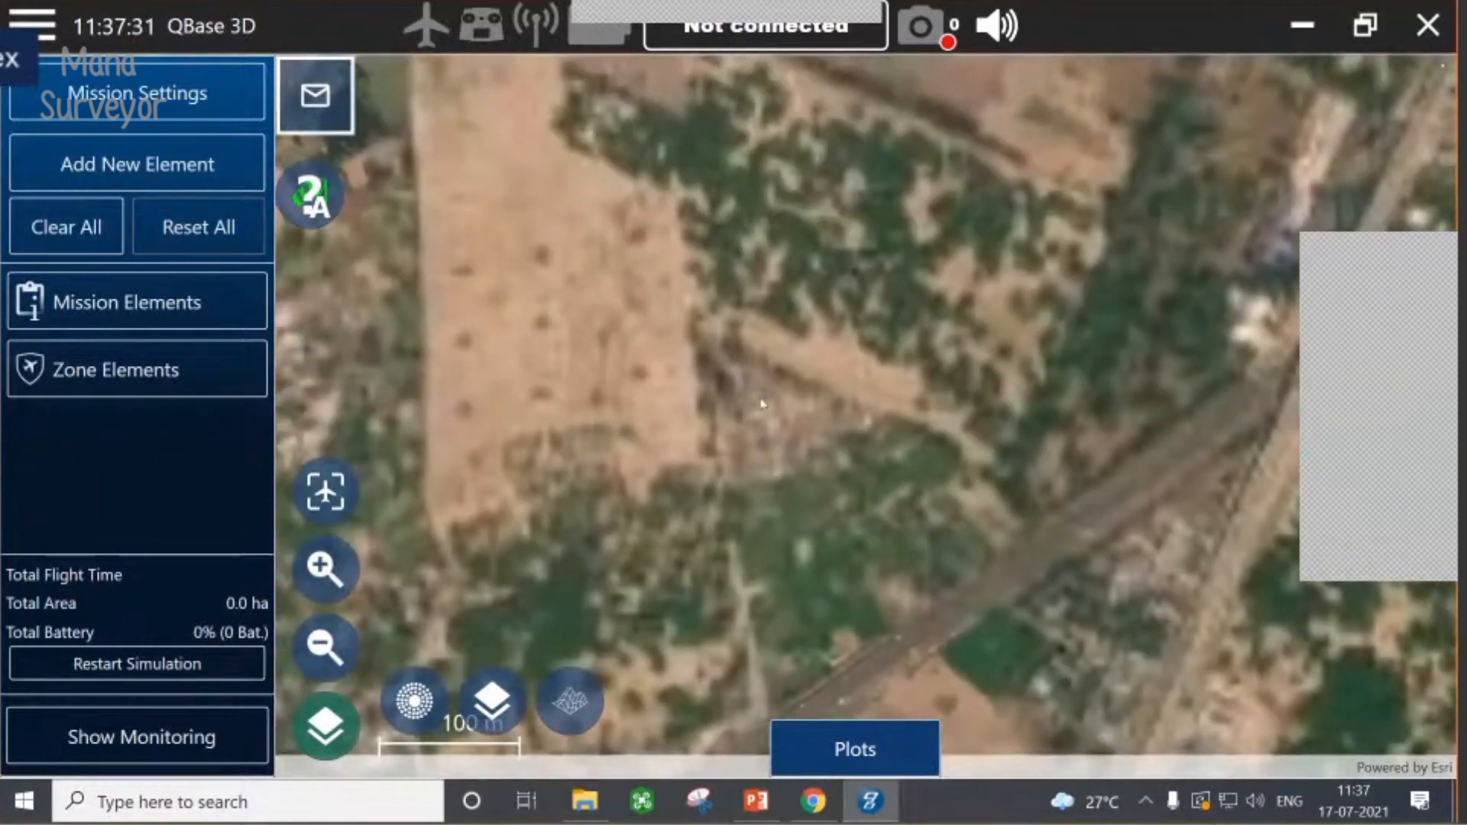
- Examine the fields and buildings around the railway lines and main road, and check the wind settings
scroll(708, 368, "down", 1)
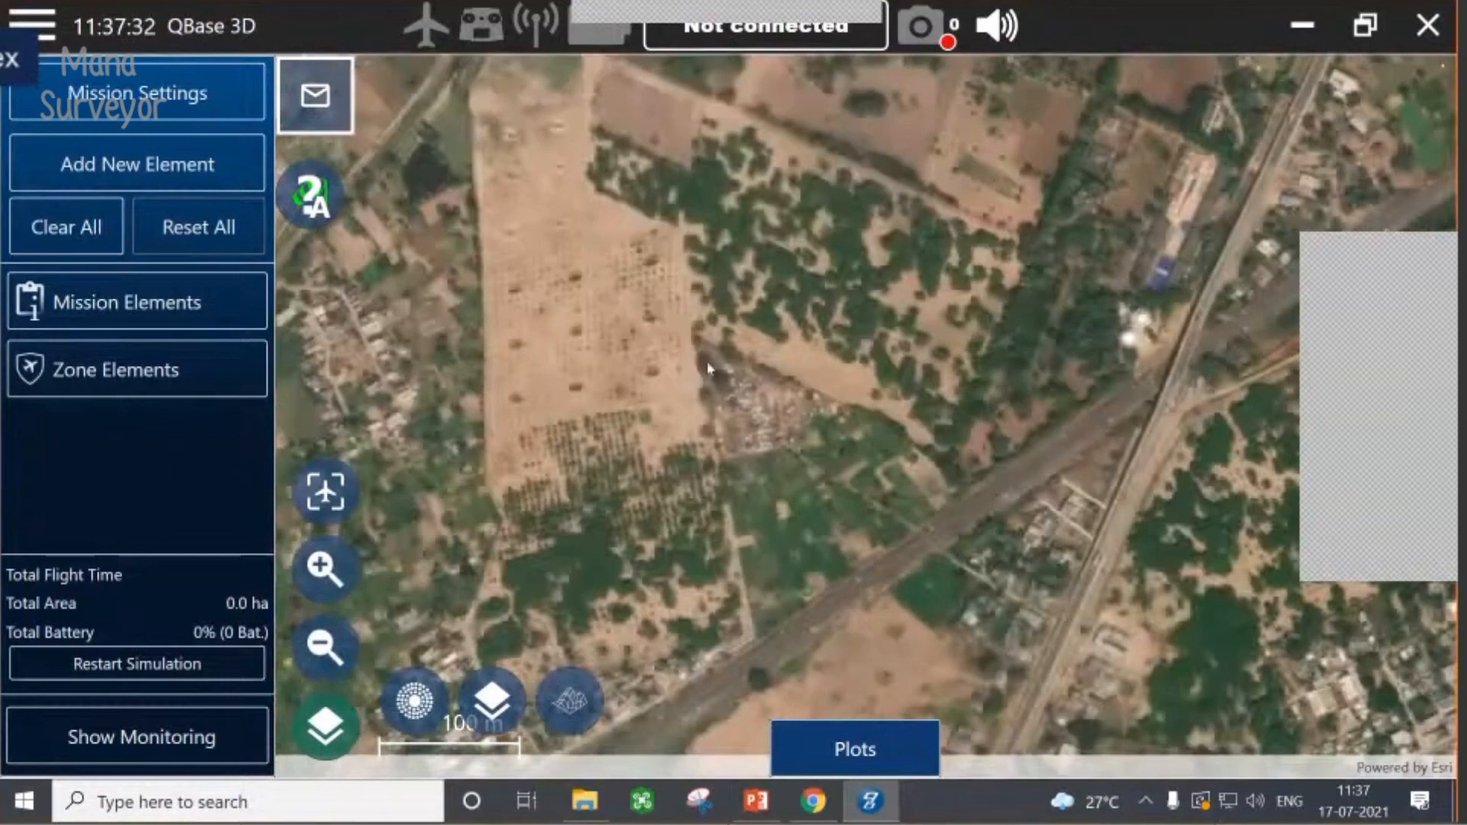
scroll(708, 368, "down", 1)
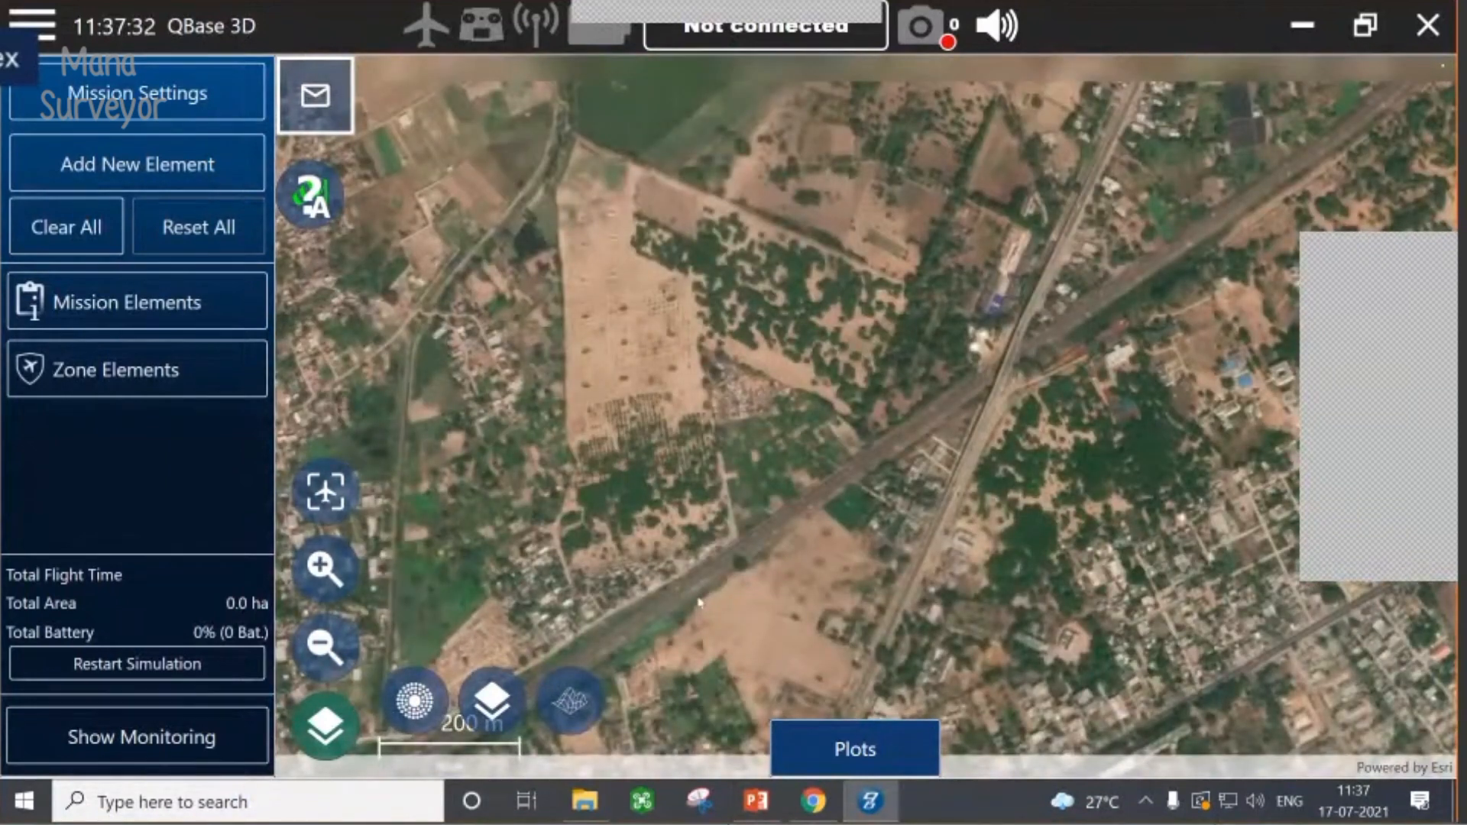
left_click_drag(1107, 271, 873, 462)
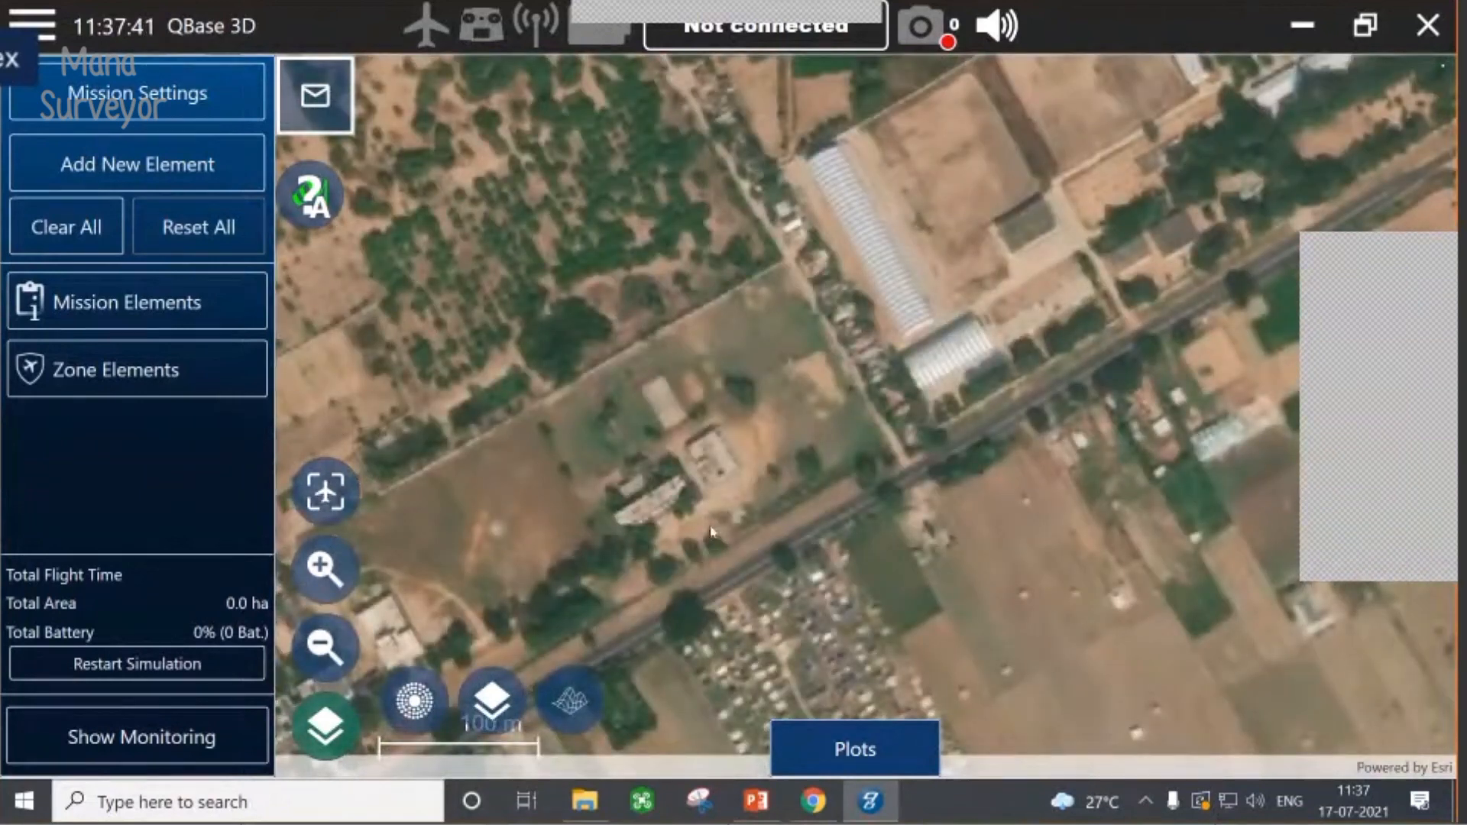
left_click_drag(712, 533, 666, 521)
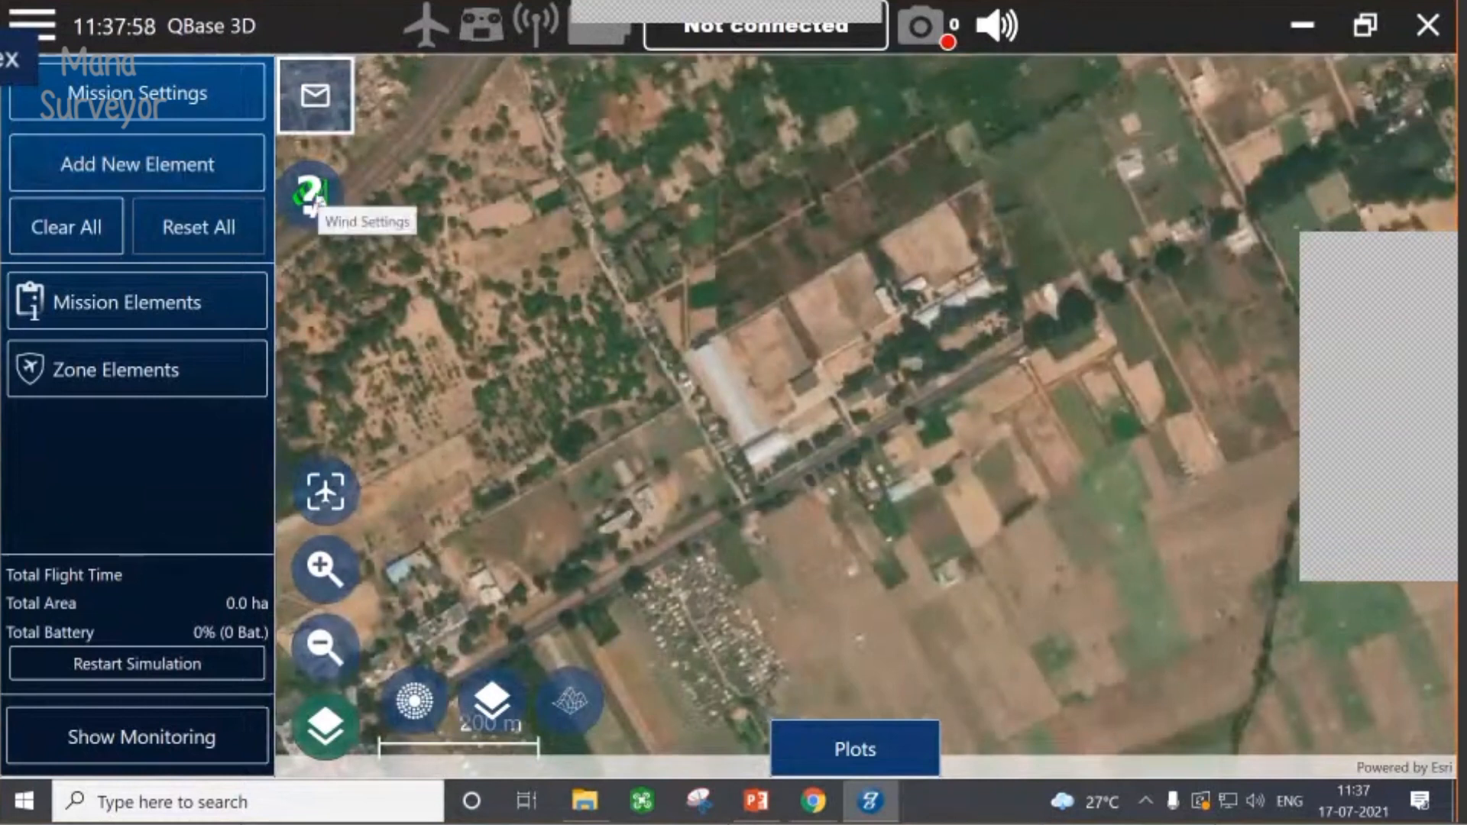
left_click(317, 200)
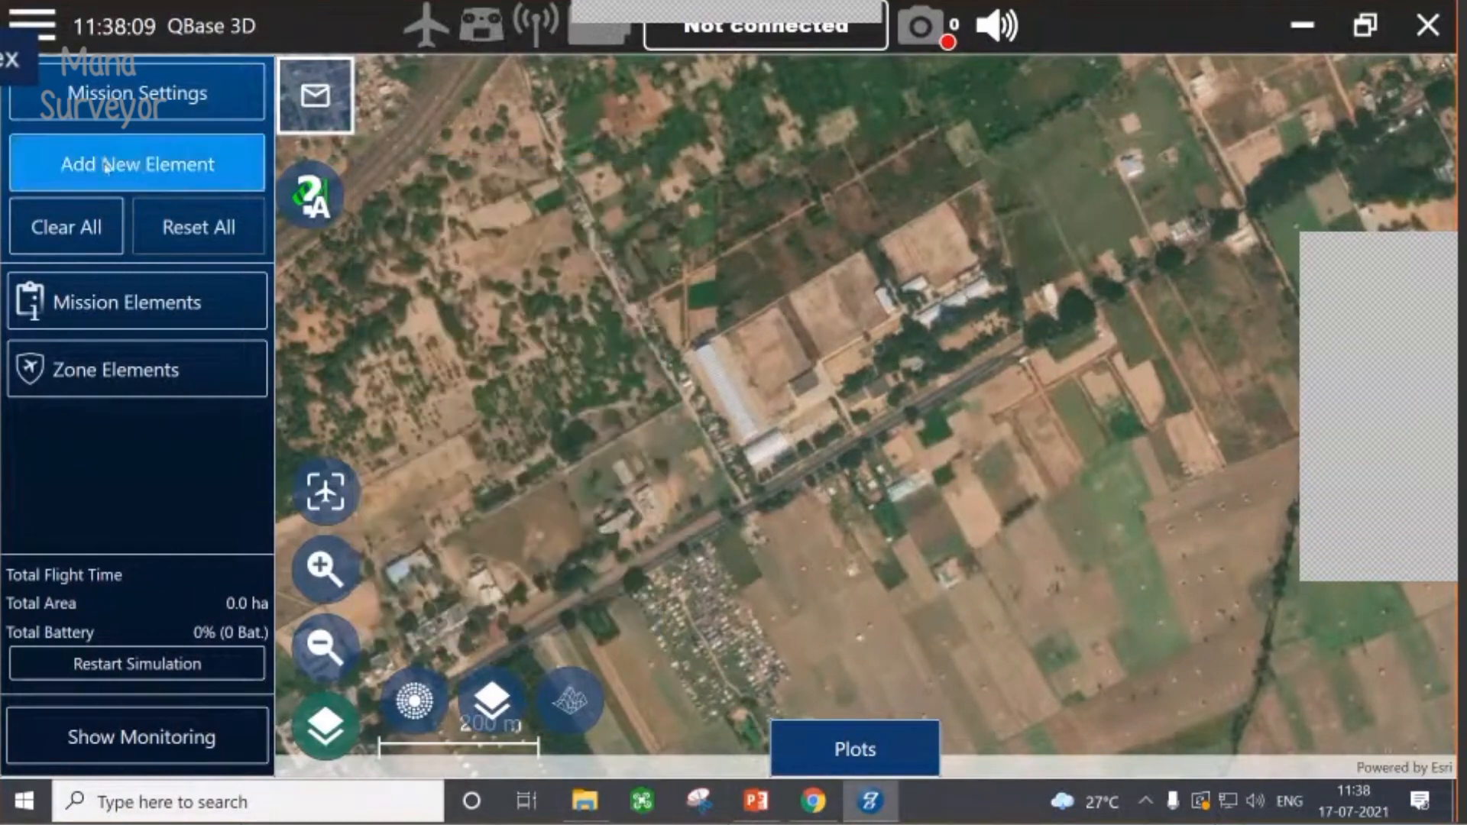
- Draw a new six-cornered survey area of about 763 ha over the settlement and the farmland south of it
left_click(105, 167)
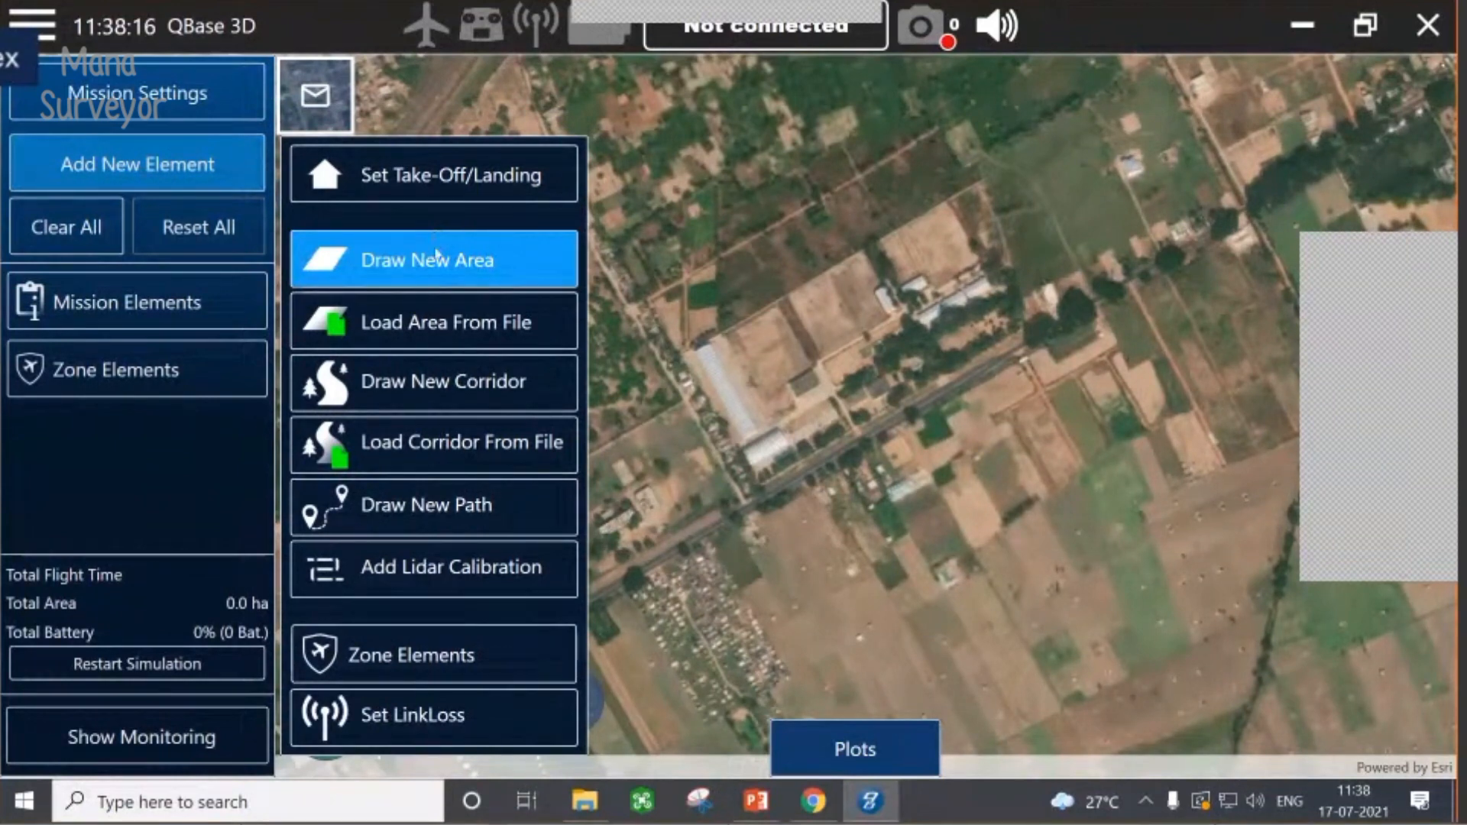
left_click(437, 255)
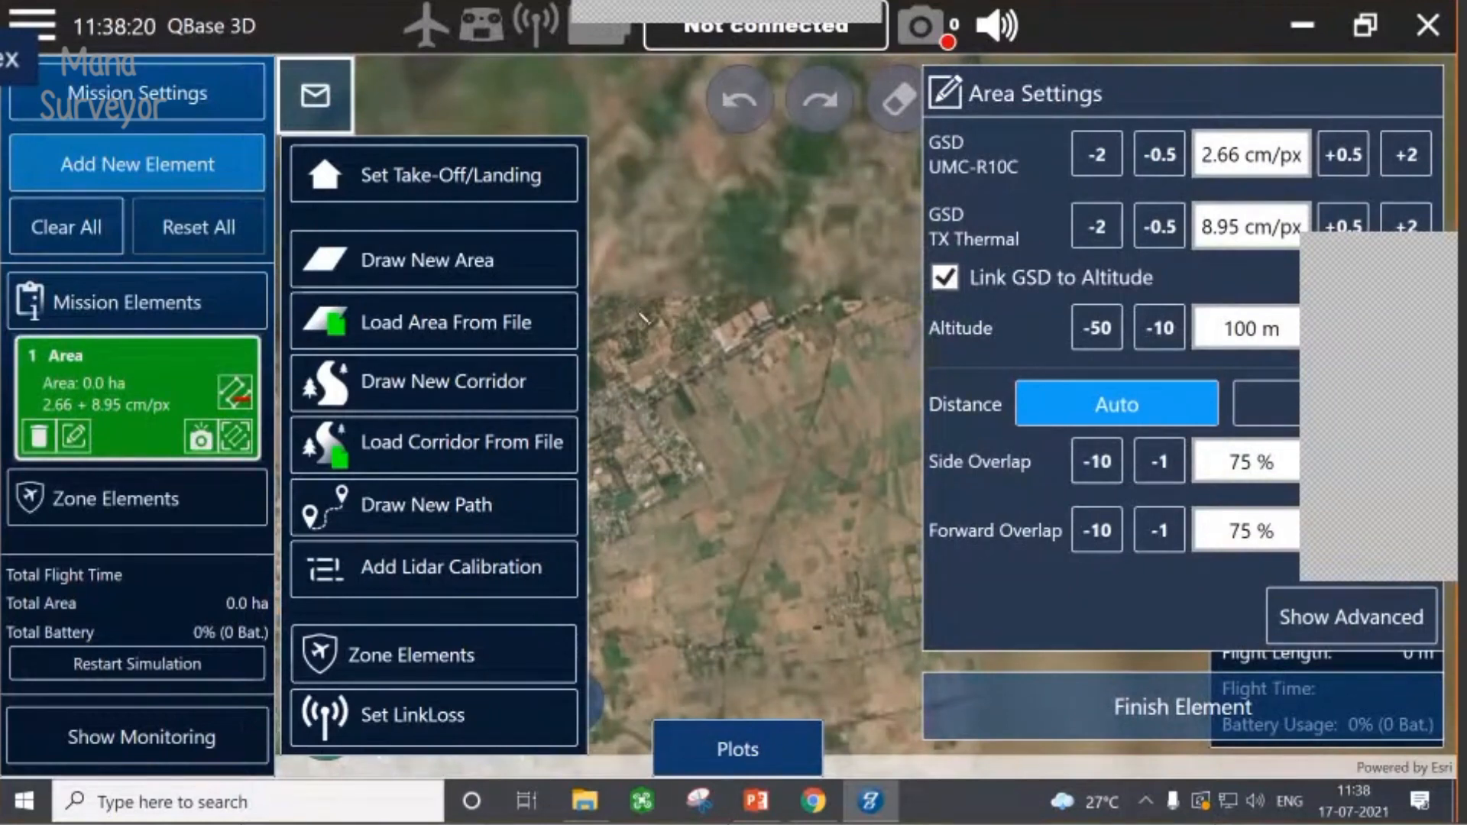
scroll(649, 326, "down", 1)
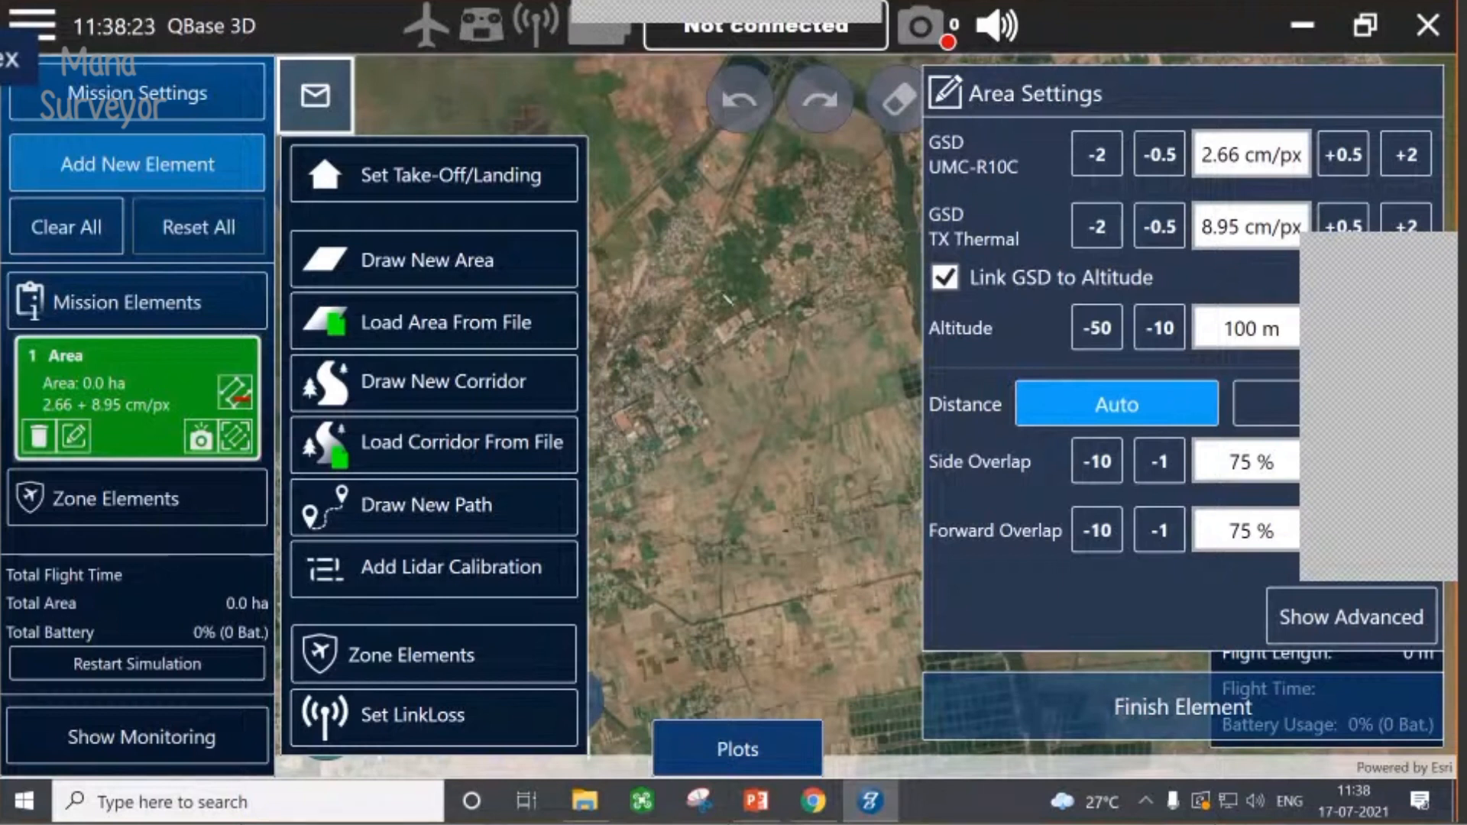
left_click(617, 309)
left_click(829, 220)
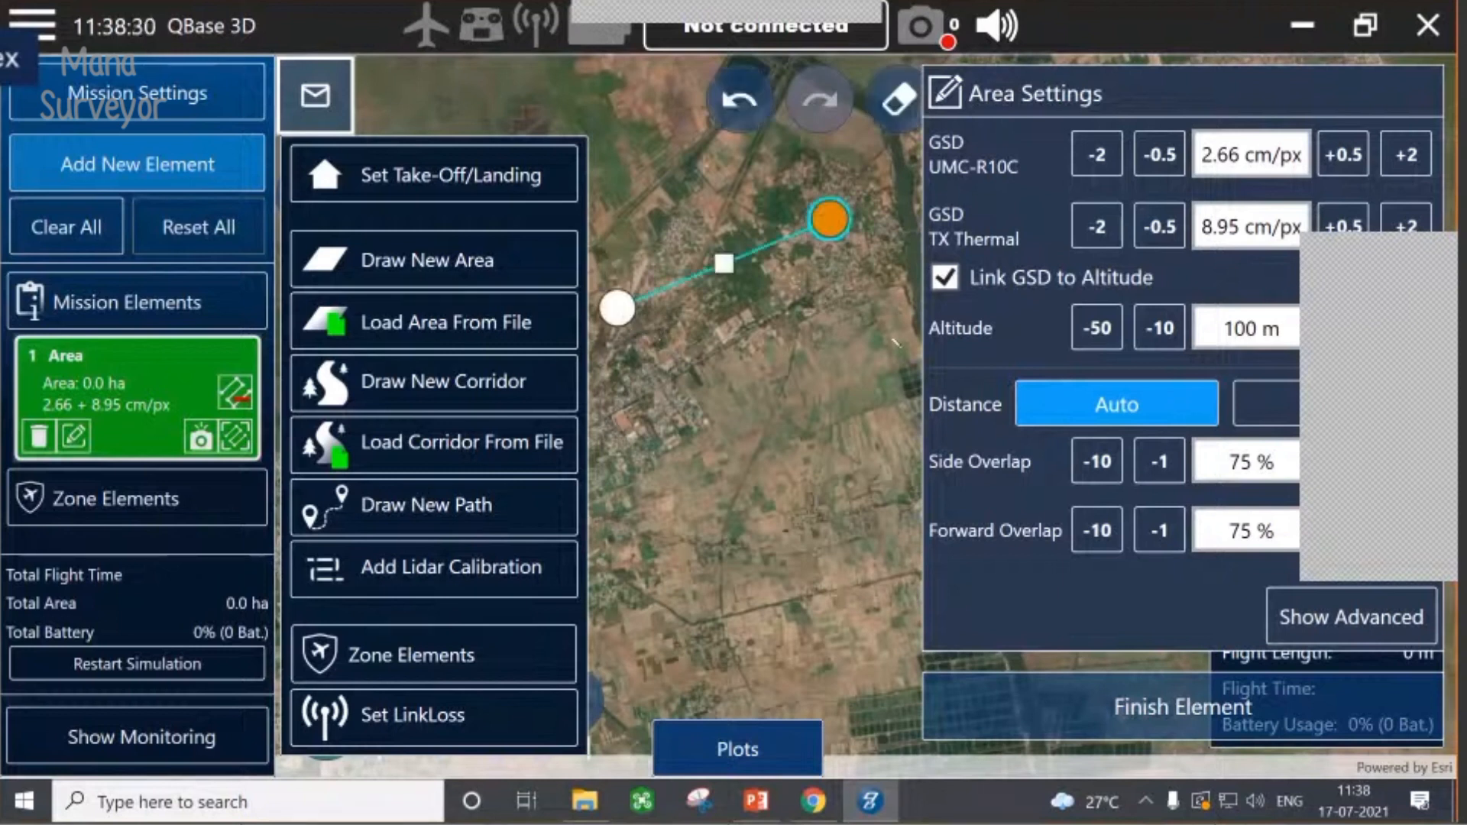
left_click(886, 334)
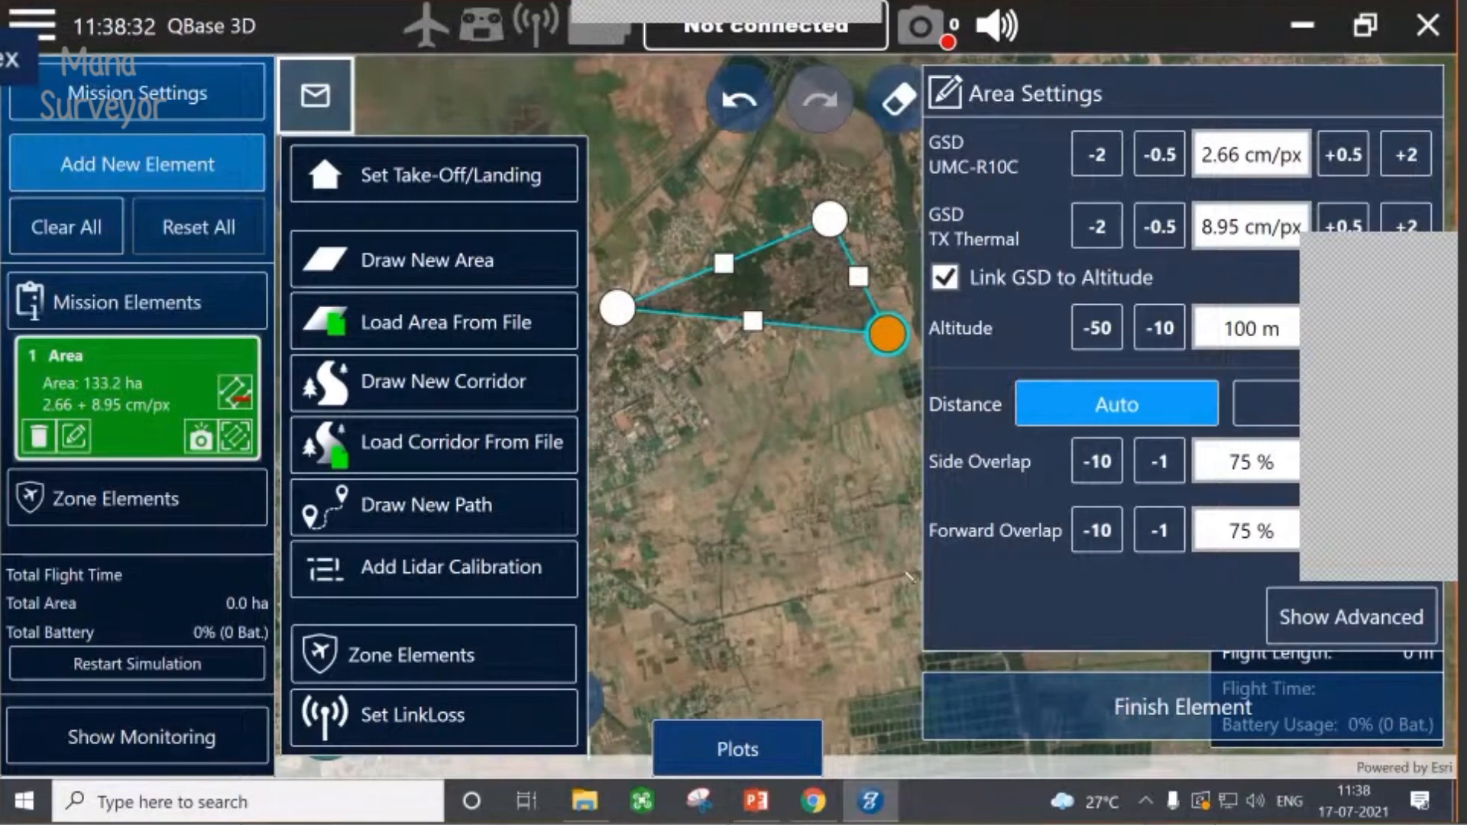
left_click(901, 569)
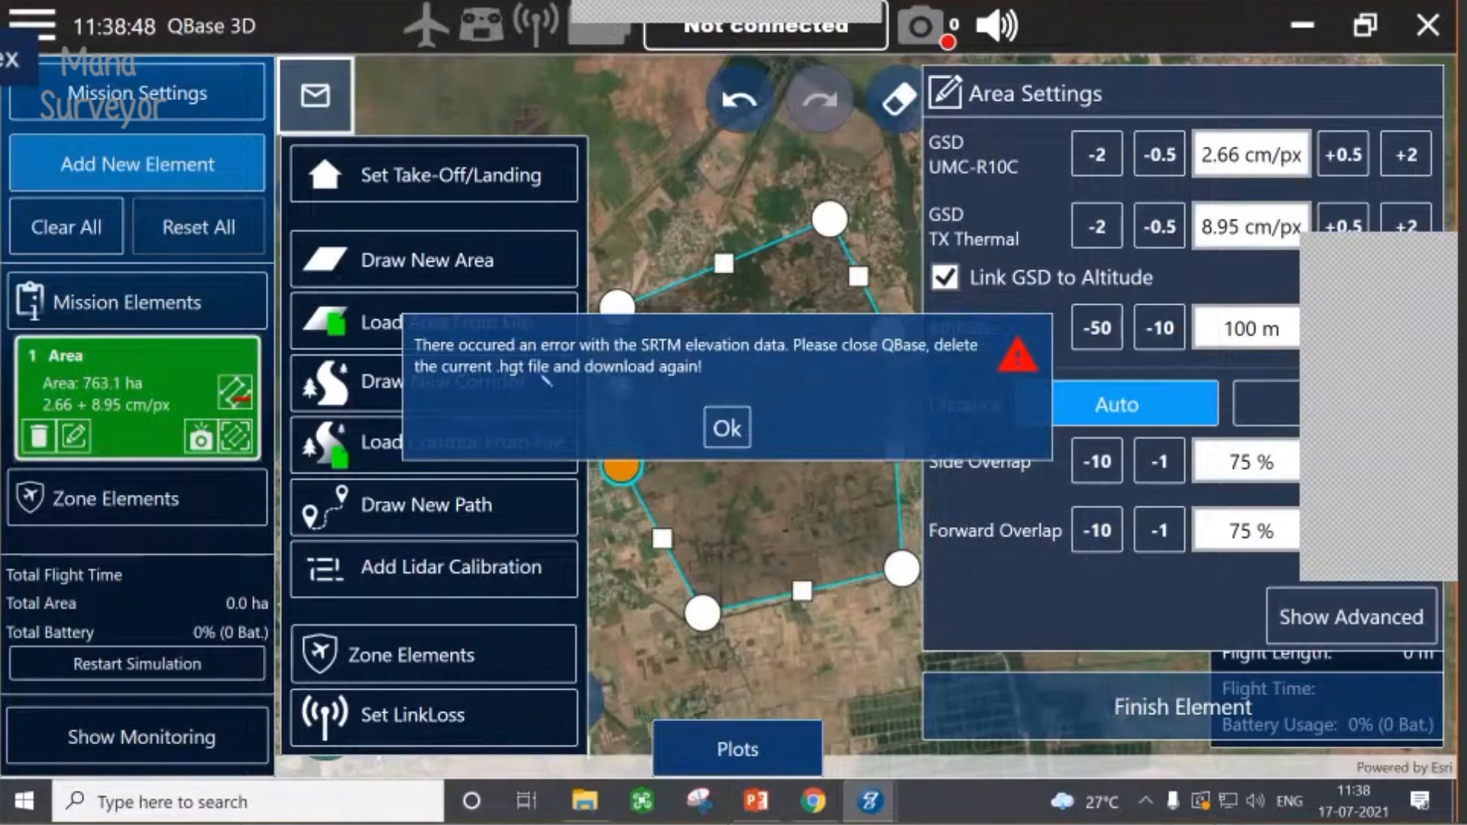
left_click(727, 428)
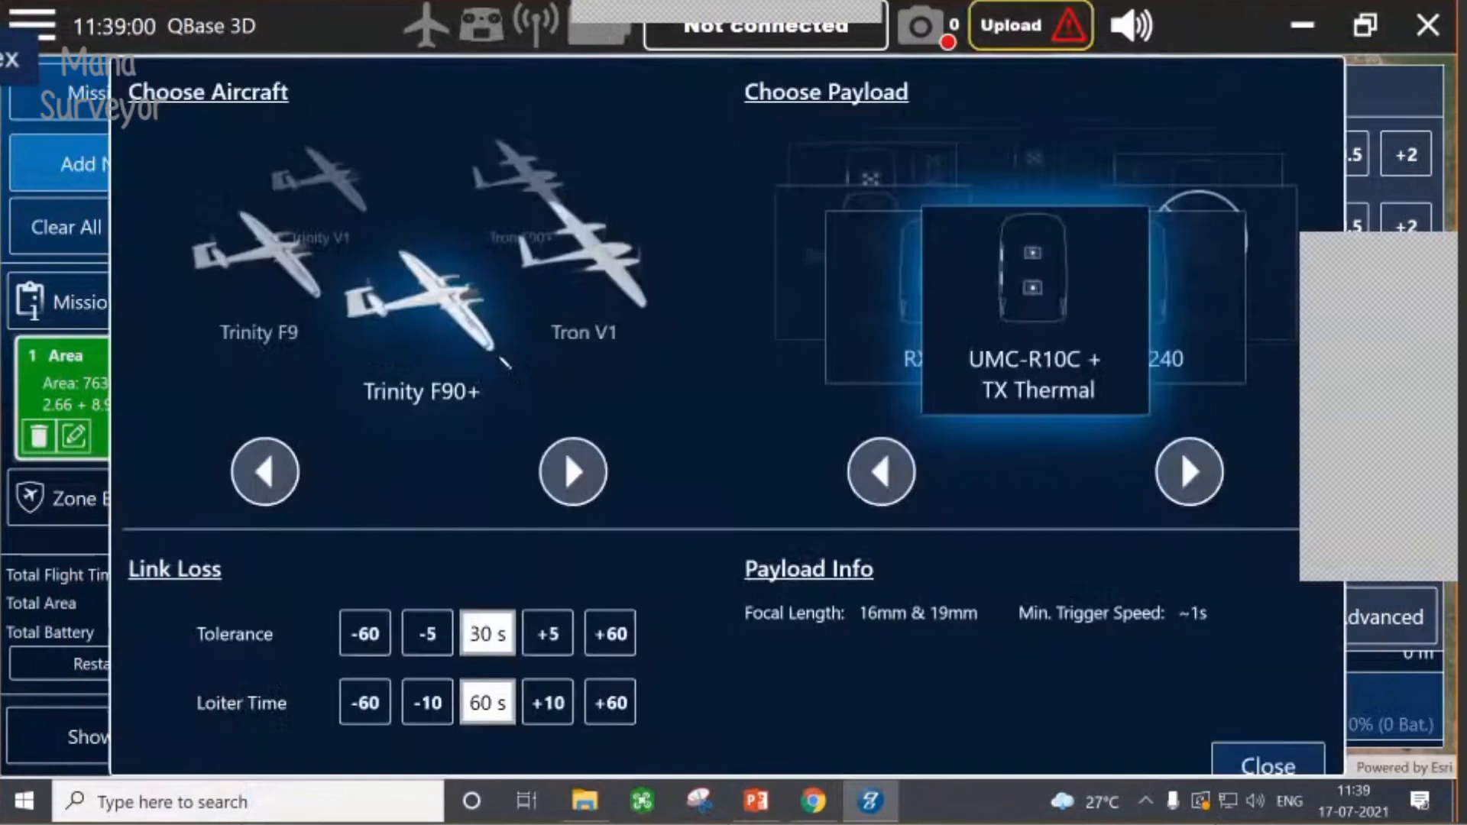
- Choose the Trinity F90+ aircraft with the UMC-R10C payload and apply the mission settings
left_click(572, 471)
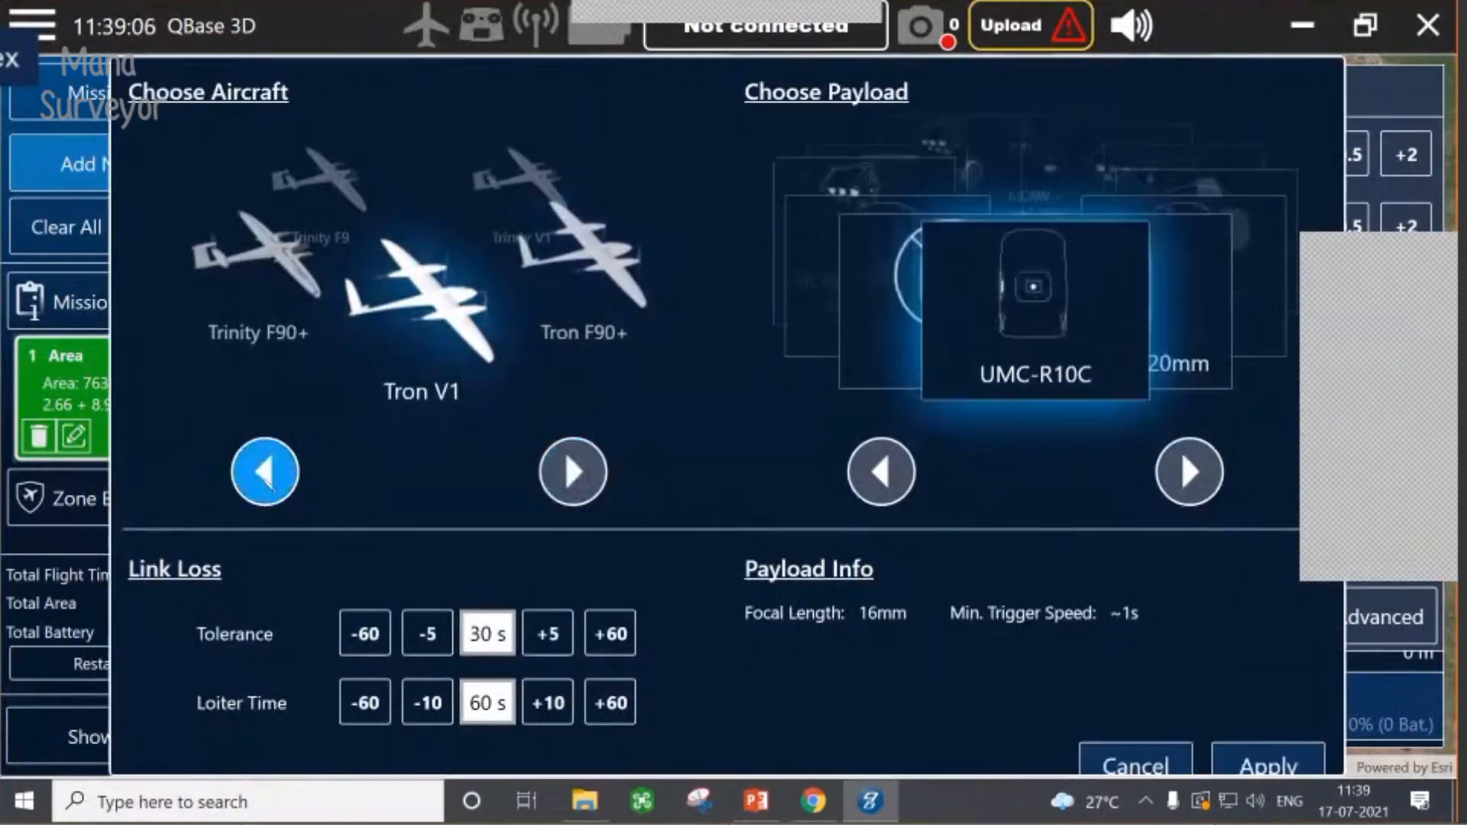
left_click(265, 471)
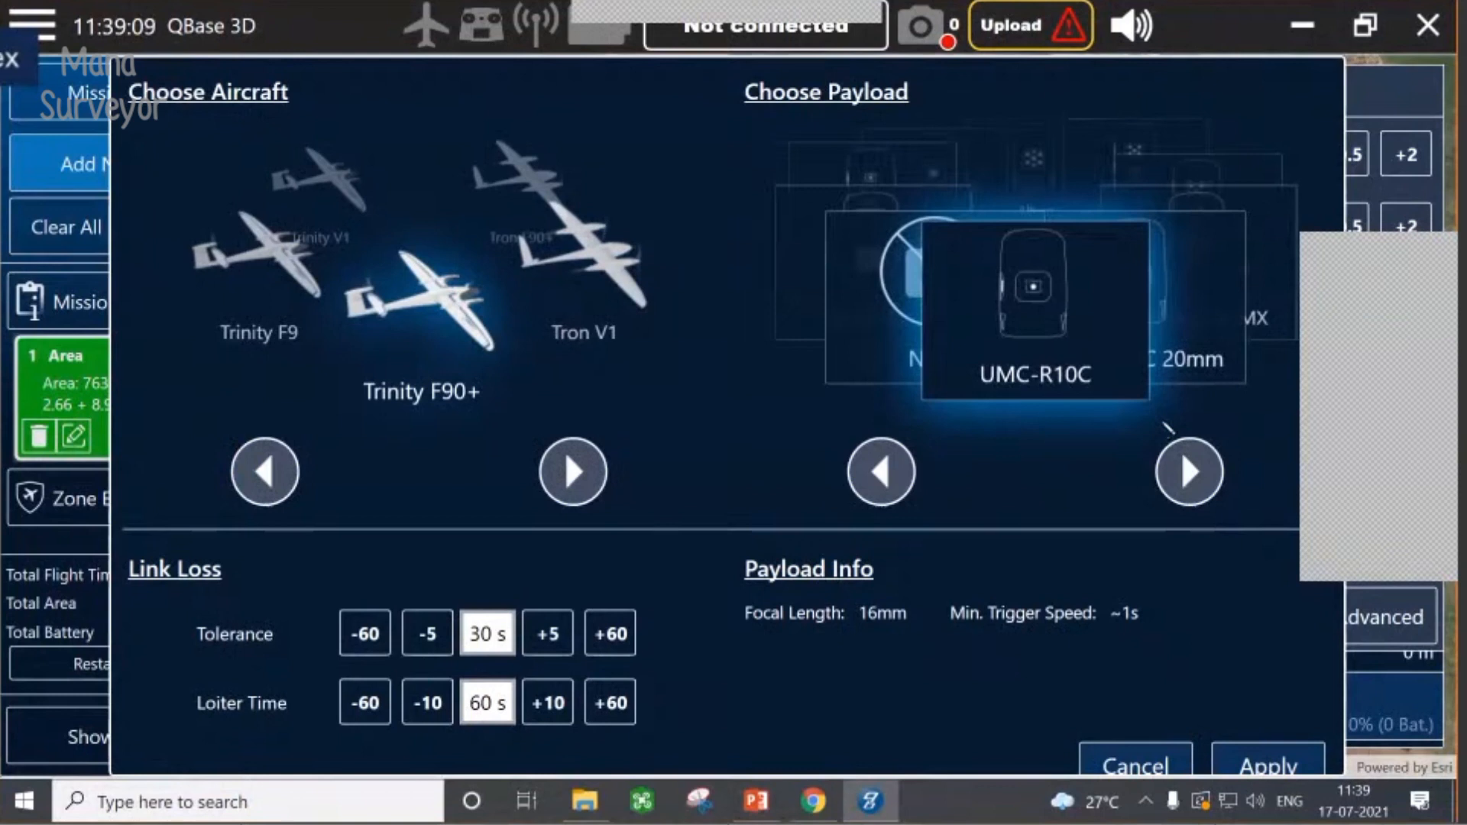
left_click(1131, 623)
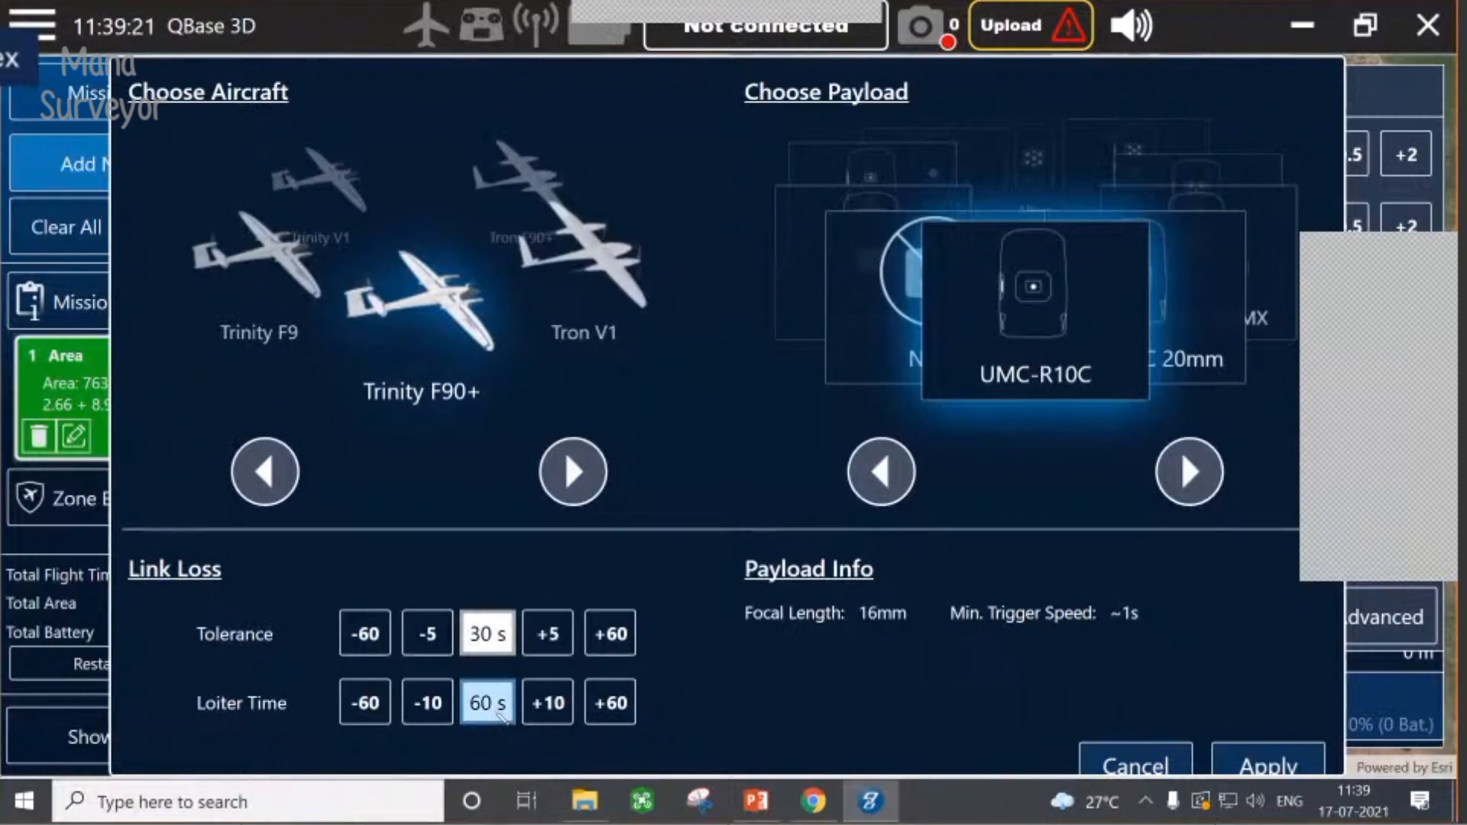
left_click(1253, 762)
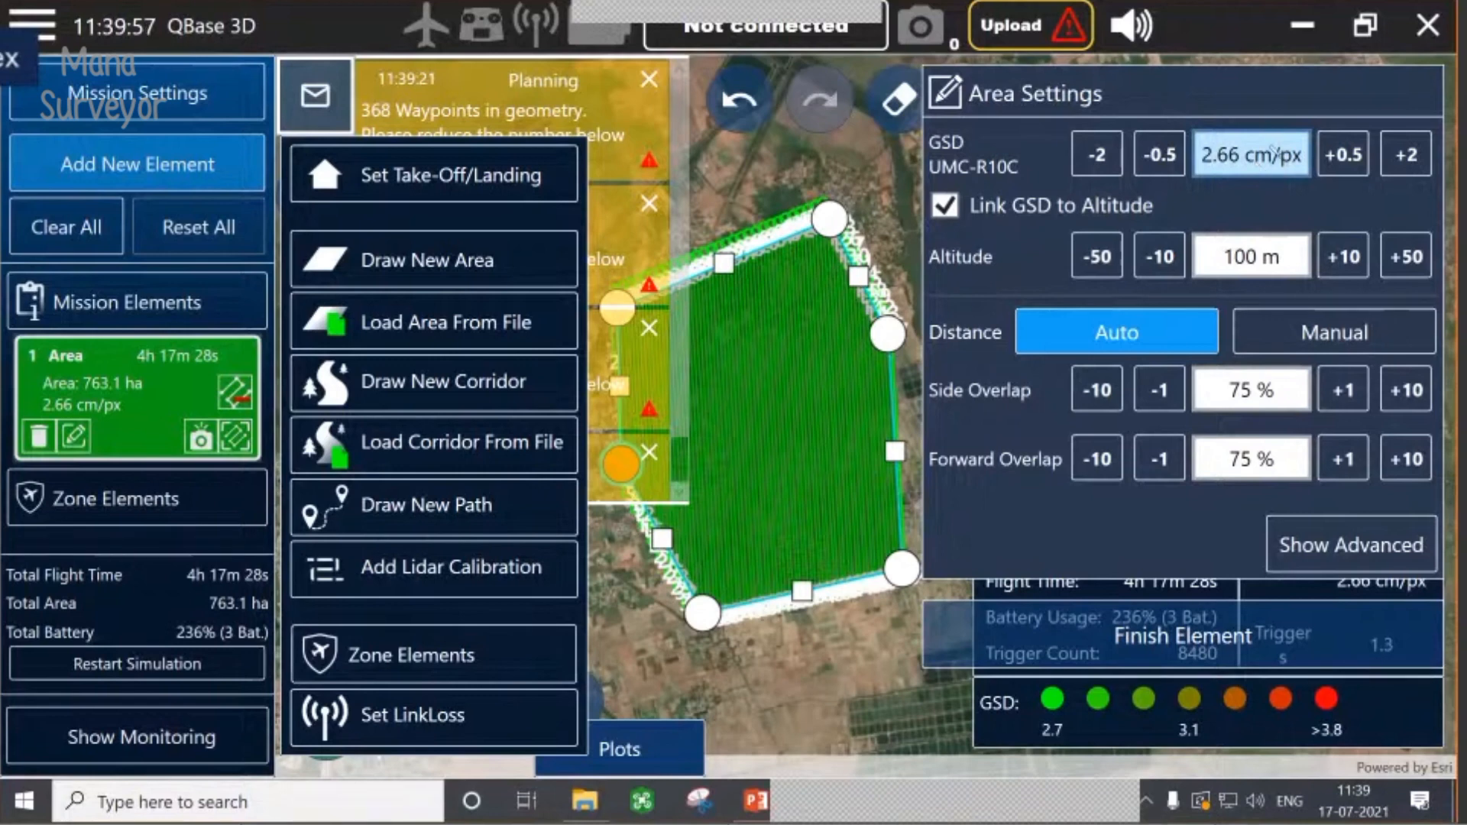
- Try the area's UMC-R10C GSD at 3 cm/px and at 5 cm/px
left_click(1272, 152)
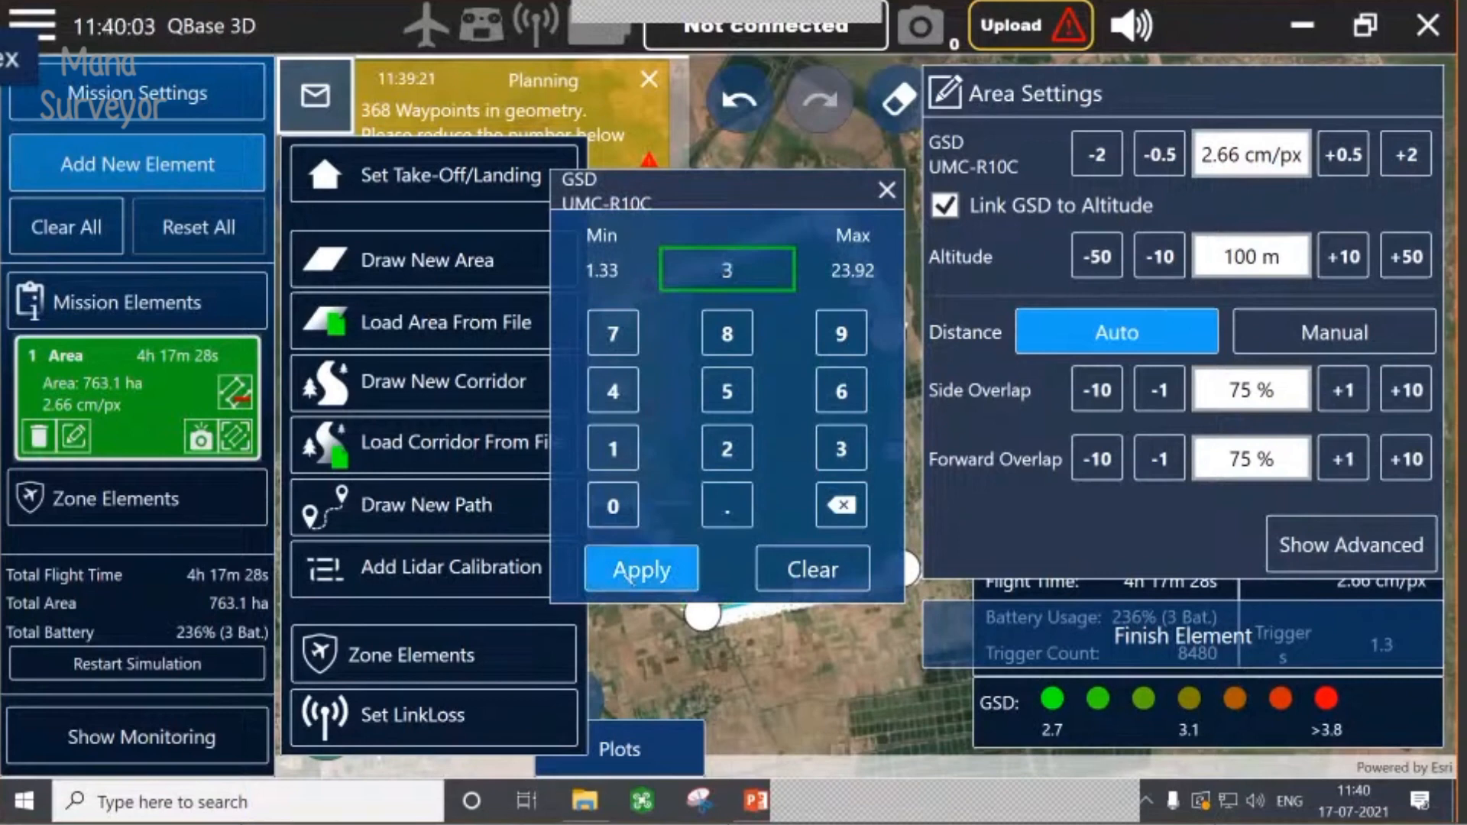
left_click(628, 573)
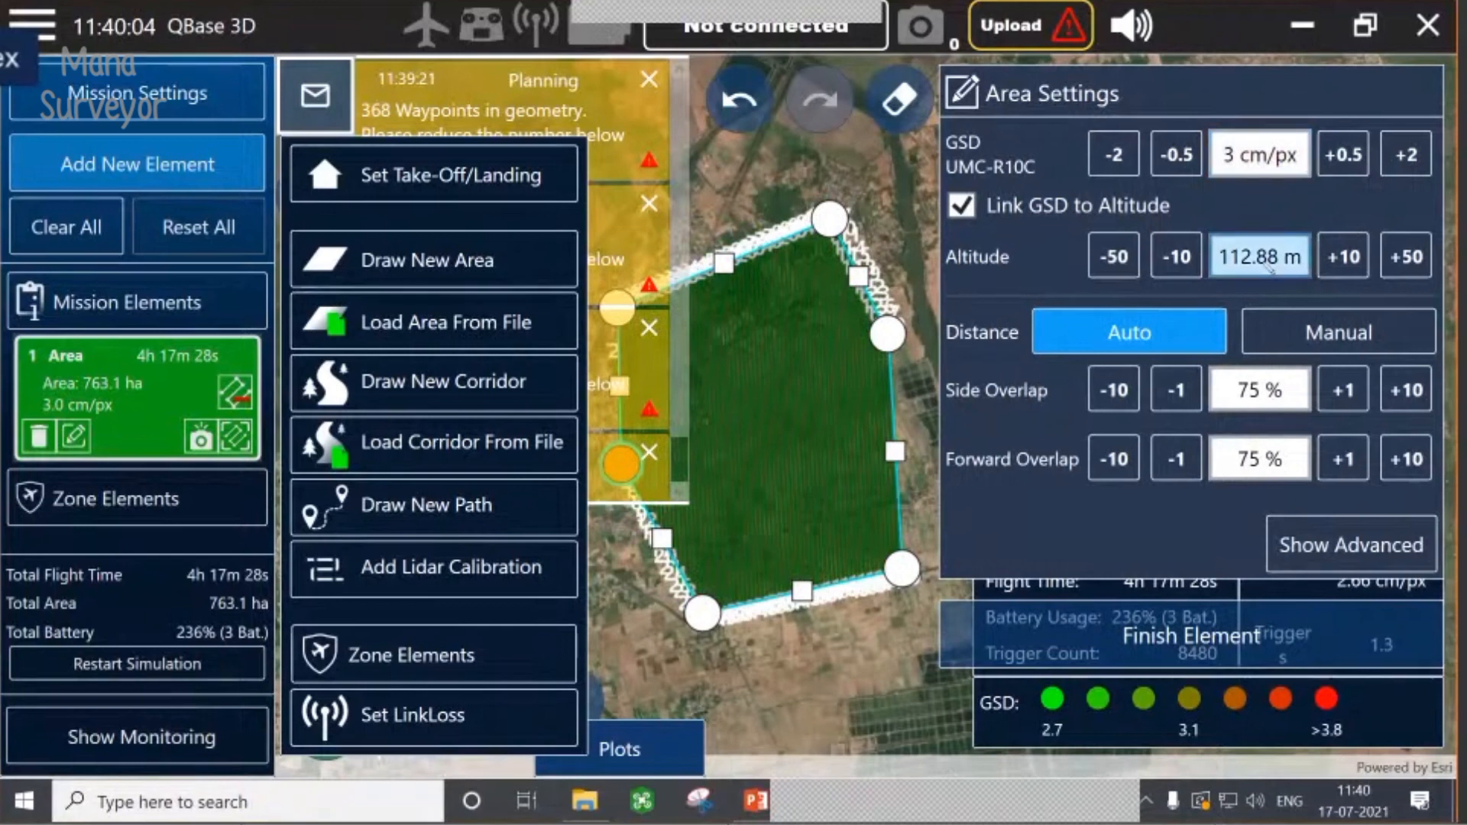
left_click(1259, 154)
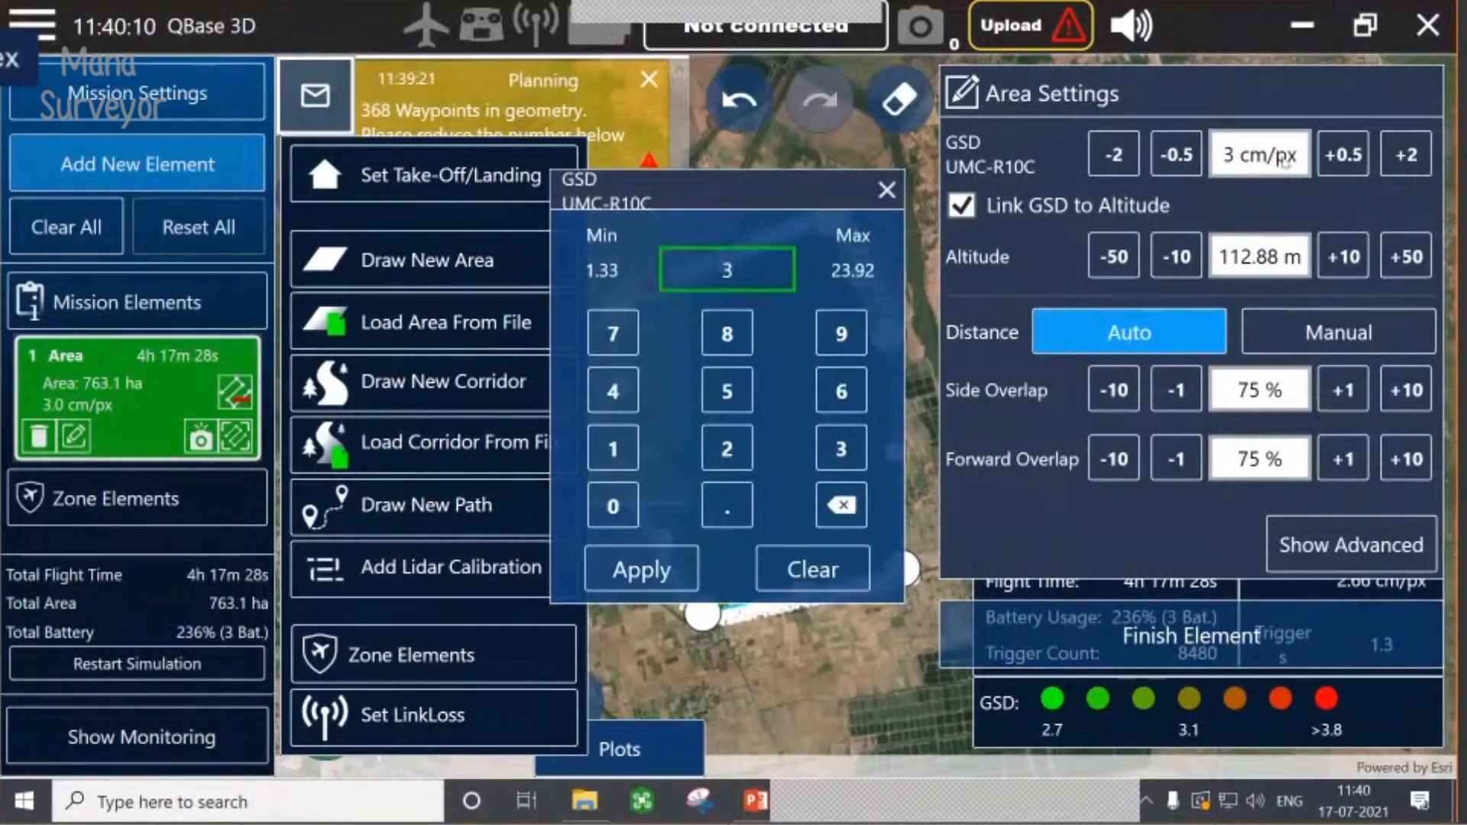
left_click(723, 396)
left_click(642, 570)
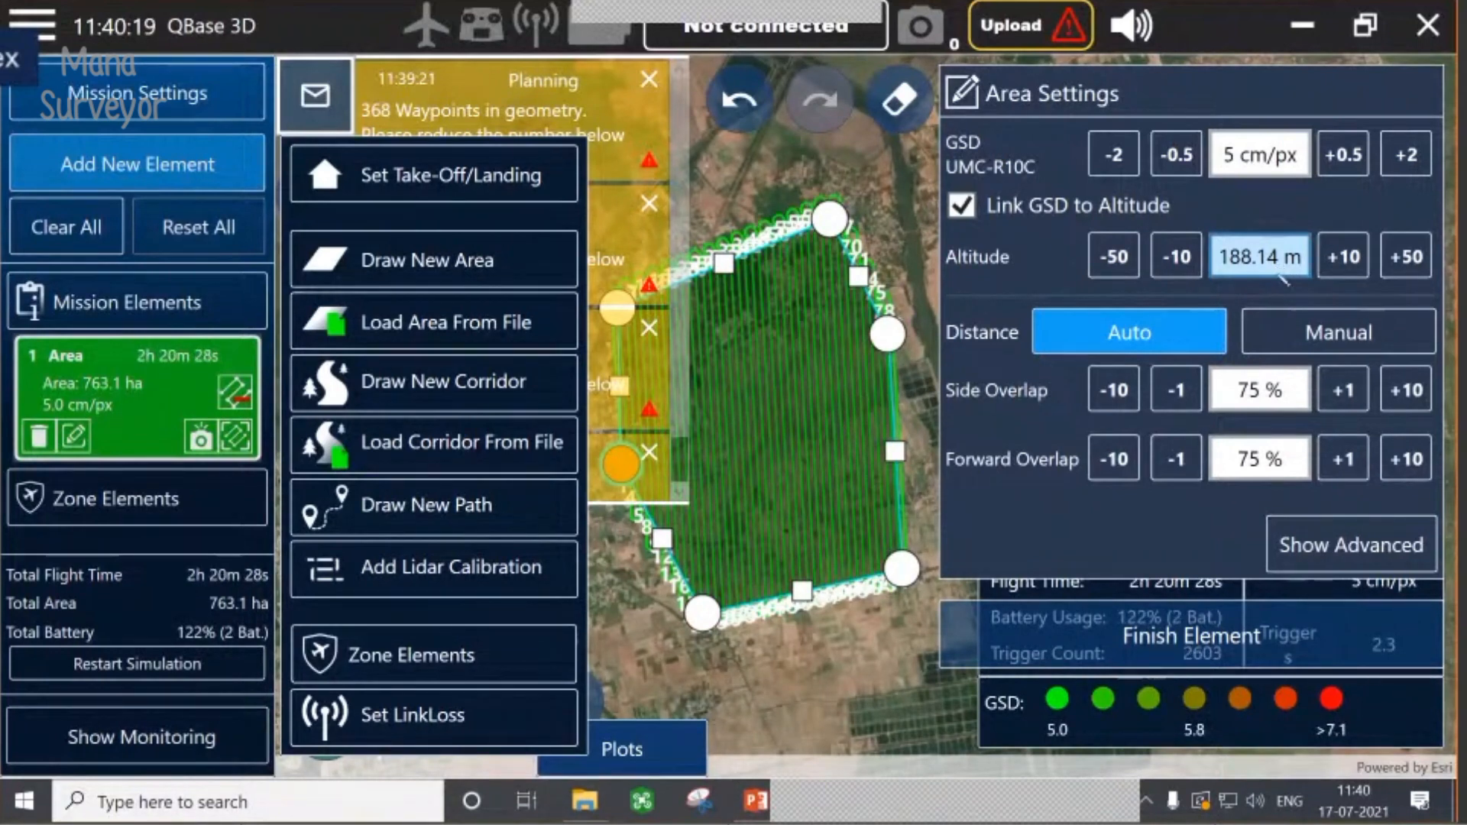
- Set the survey area's flight altitude to 120 m
left_click(1260, 154)
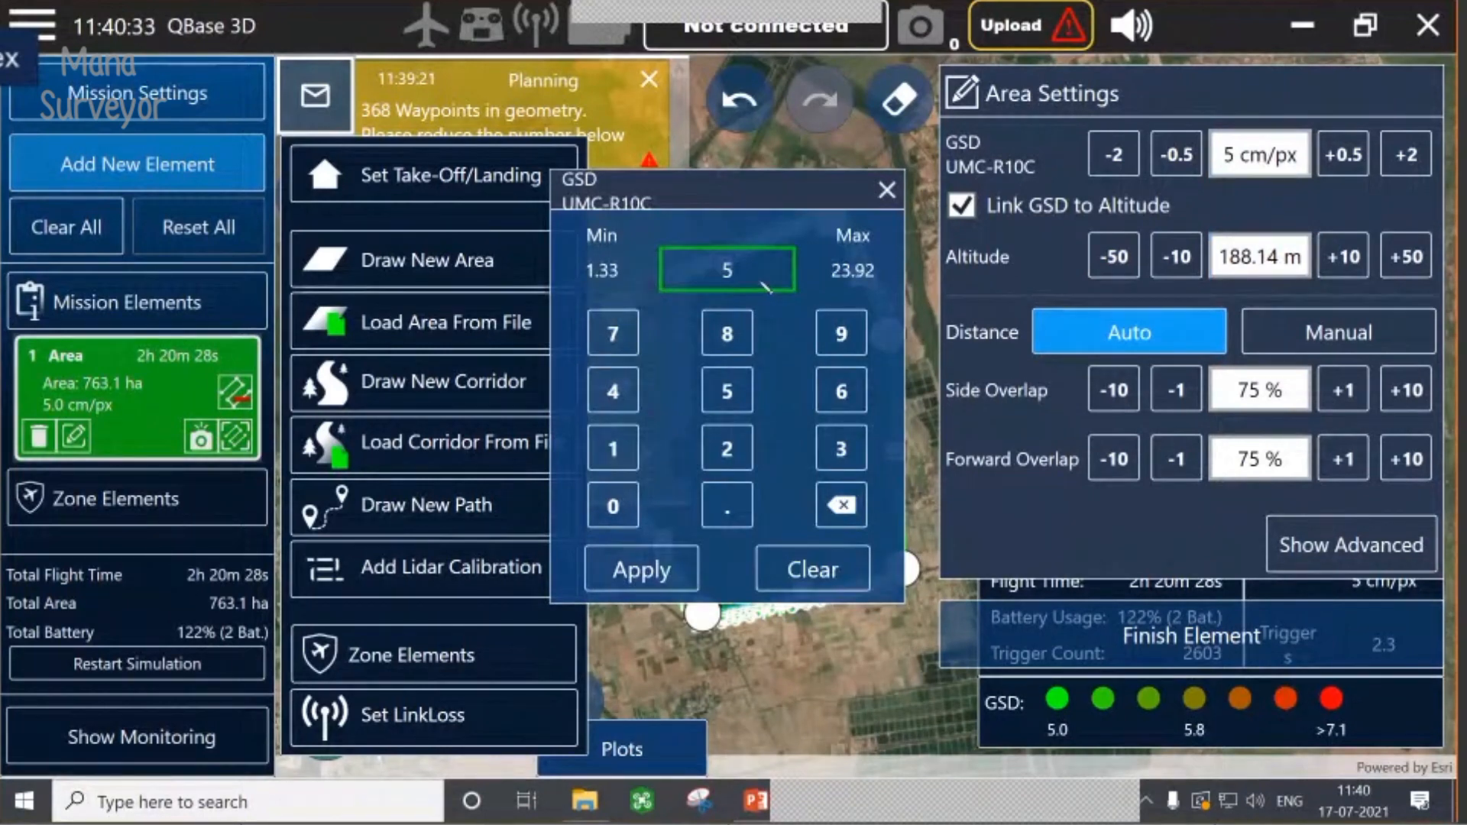
left_click(1262, 267)
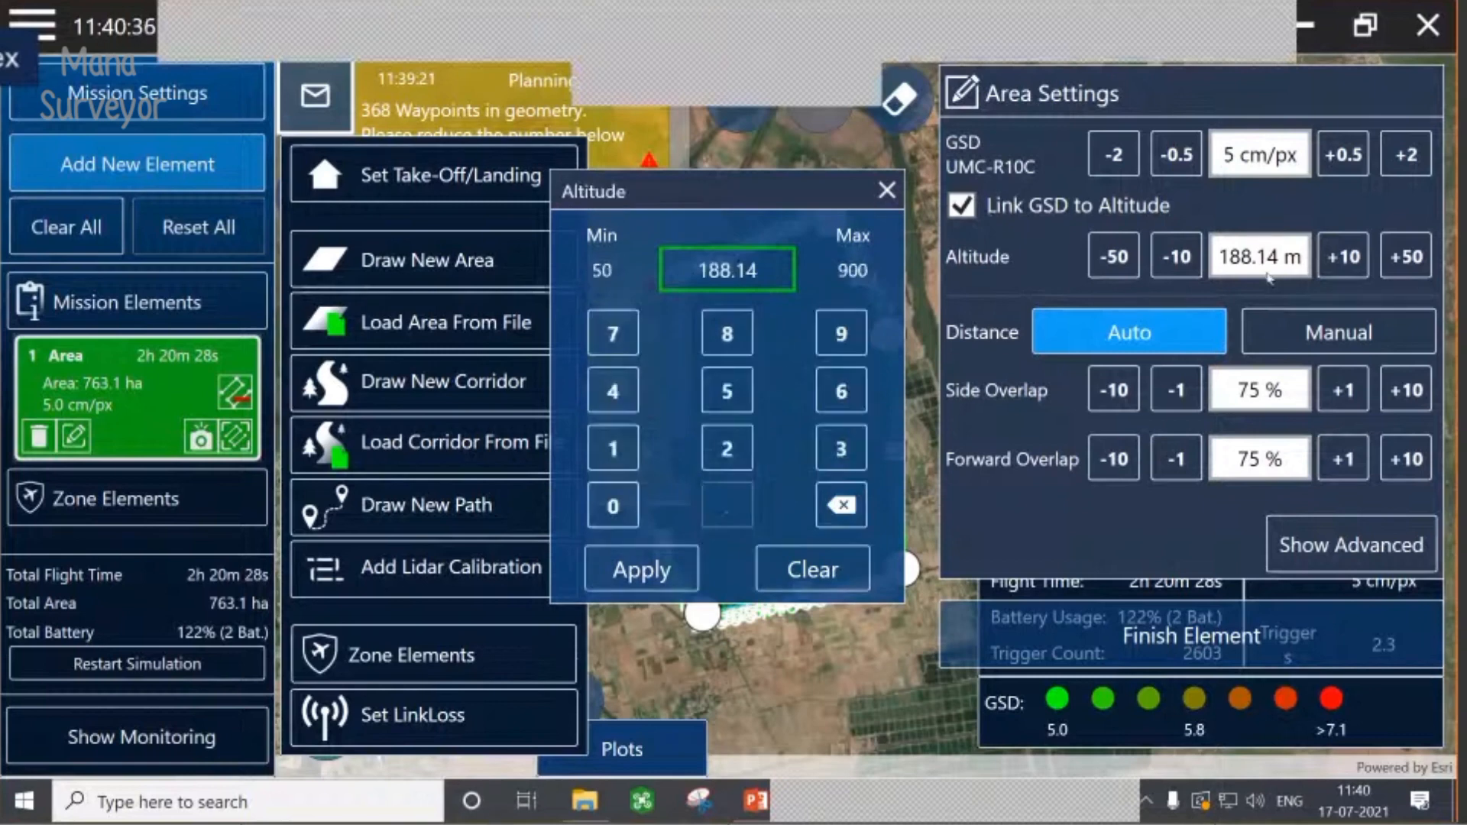
type("120")
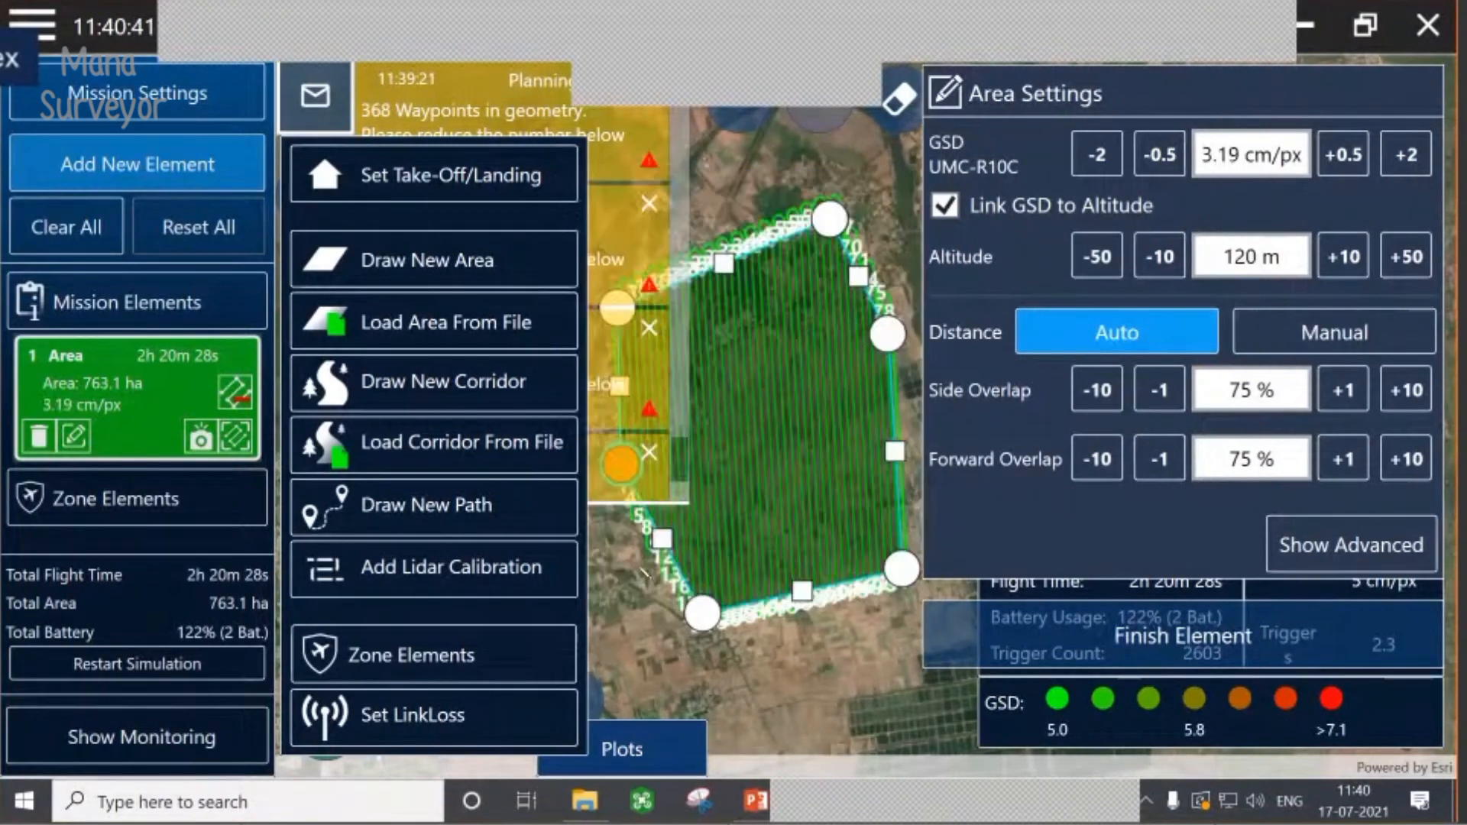
left_click(641, 569)
- Set the area's UMC-R10C GSD to 3 cm/px and its forward overlap to 80 %
left_click(1245, 156)
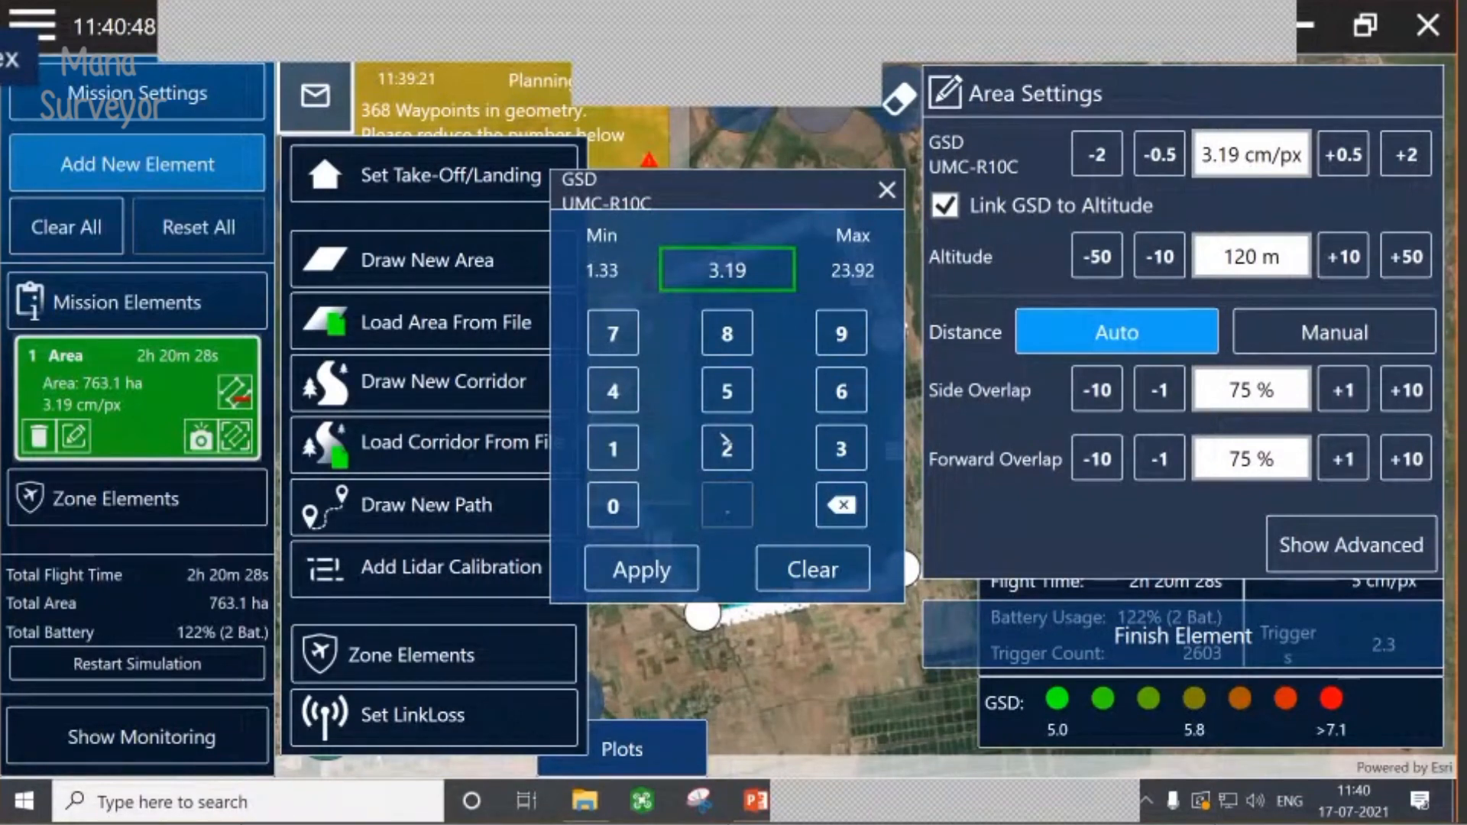
left_click(726, 446)
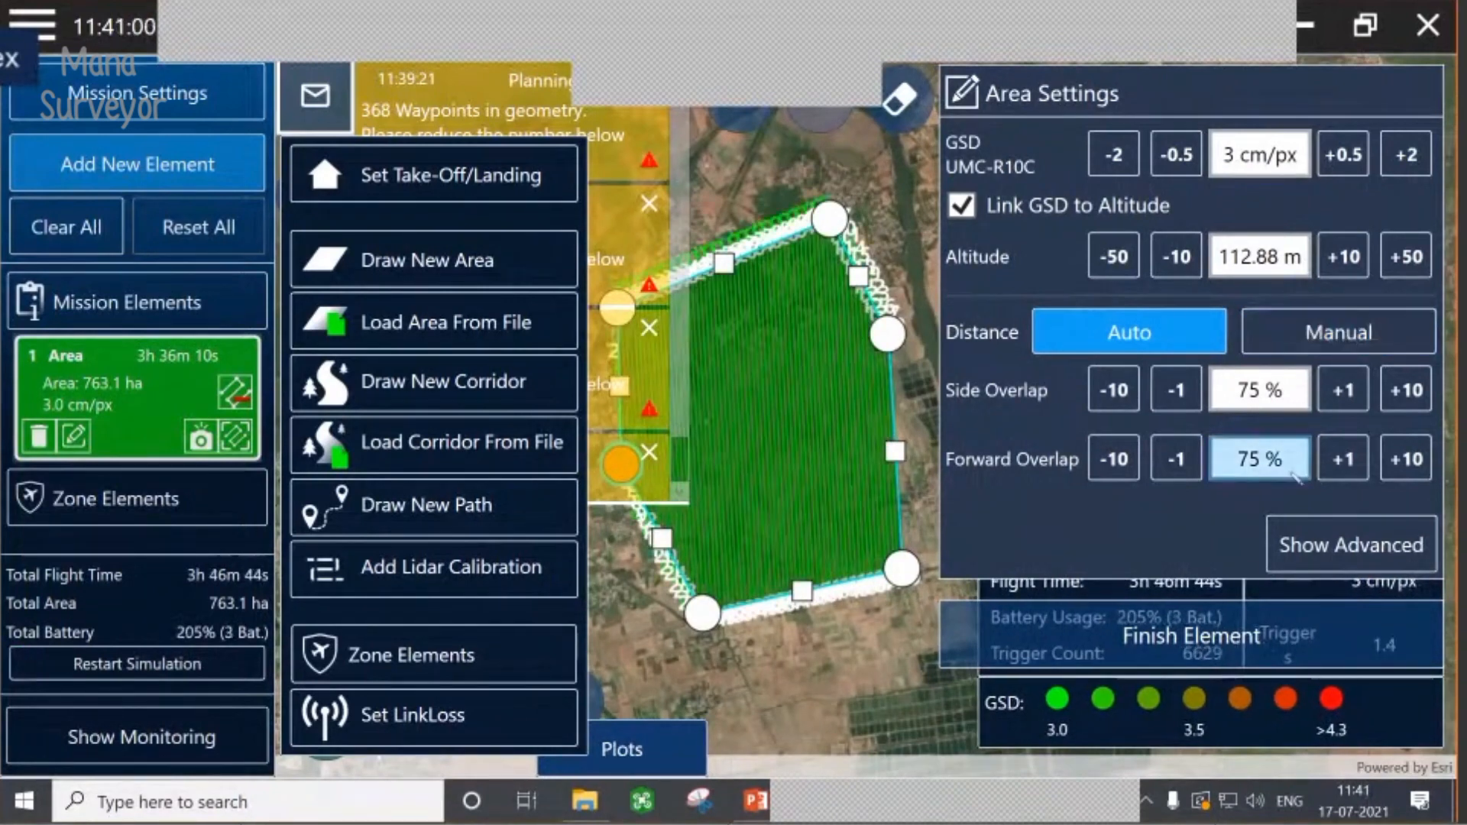
type("80")
key("Return")
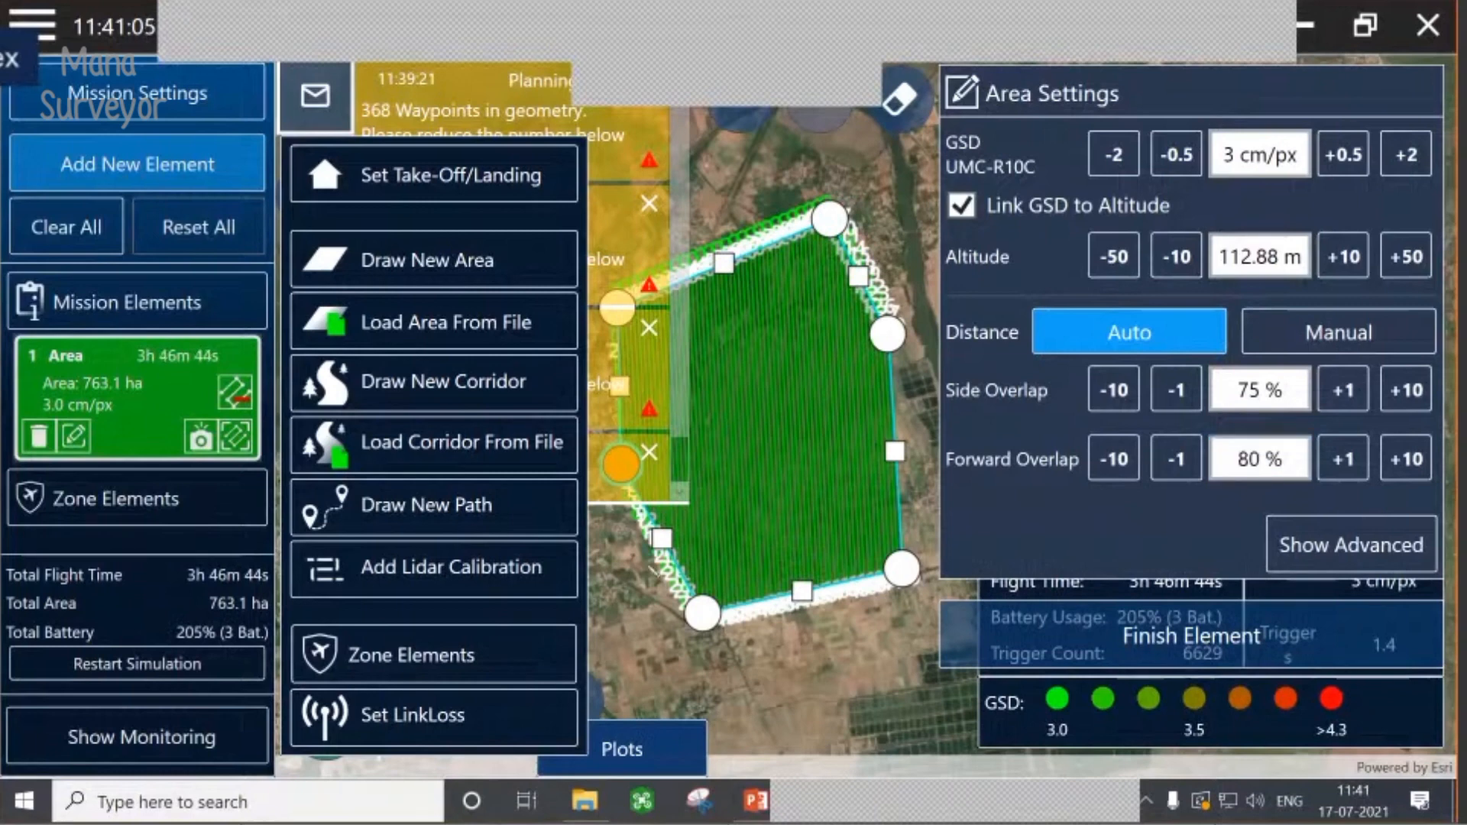
- Set the area's side overlap to 70 %
left_click(1258, 390)
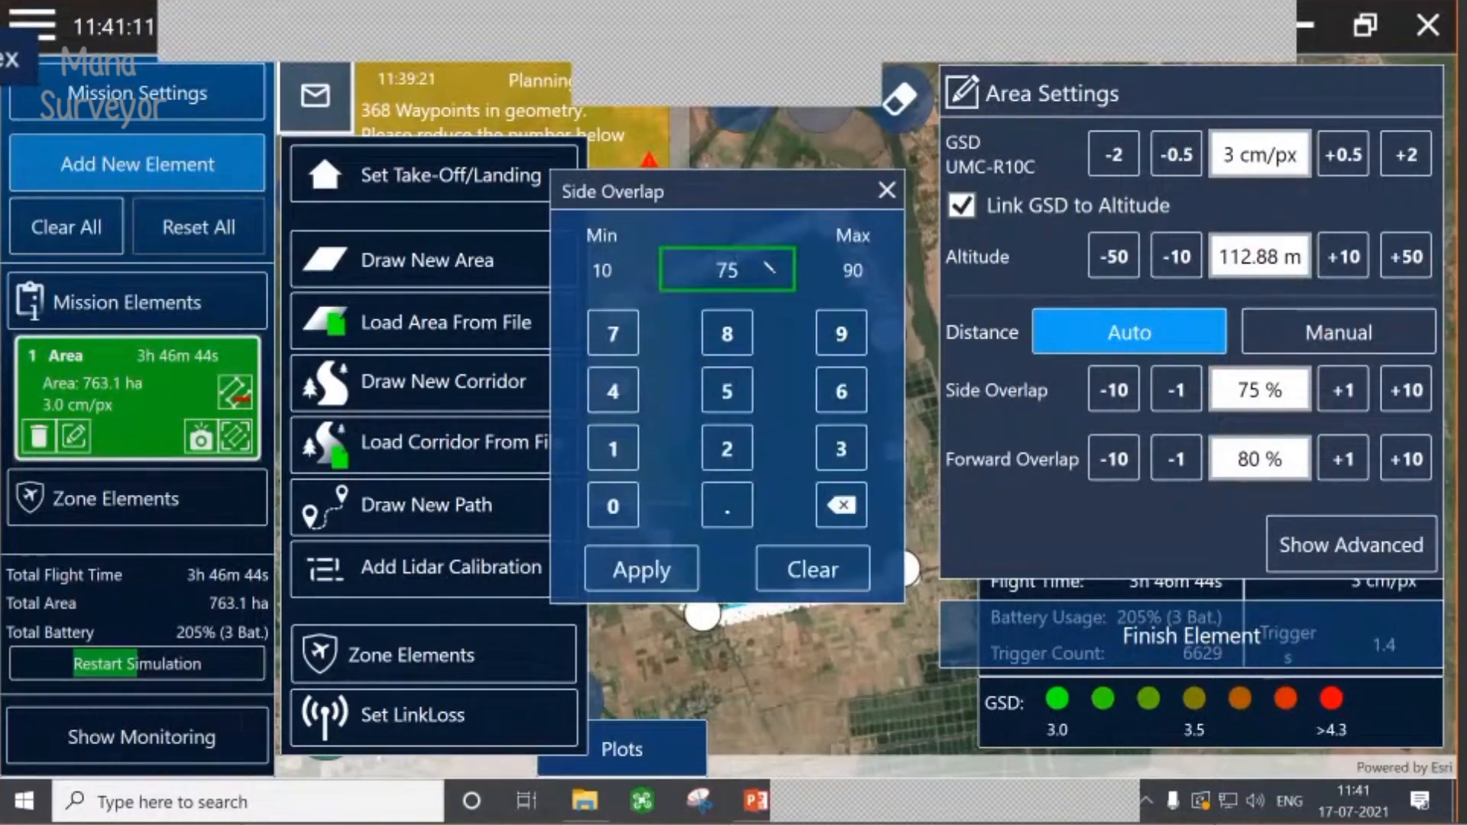
left_click(613, 333)
left_click(613, 505)
left_click(642, 570)
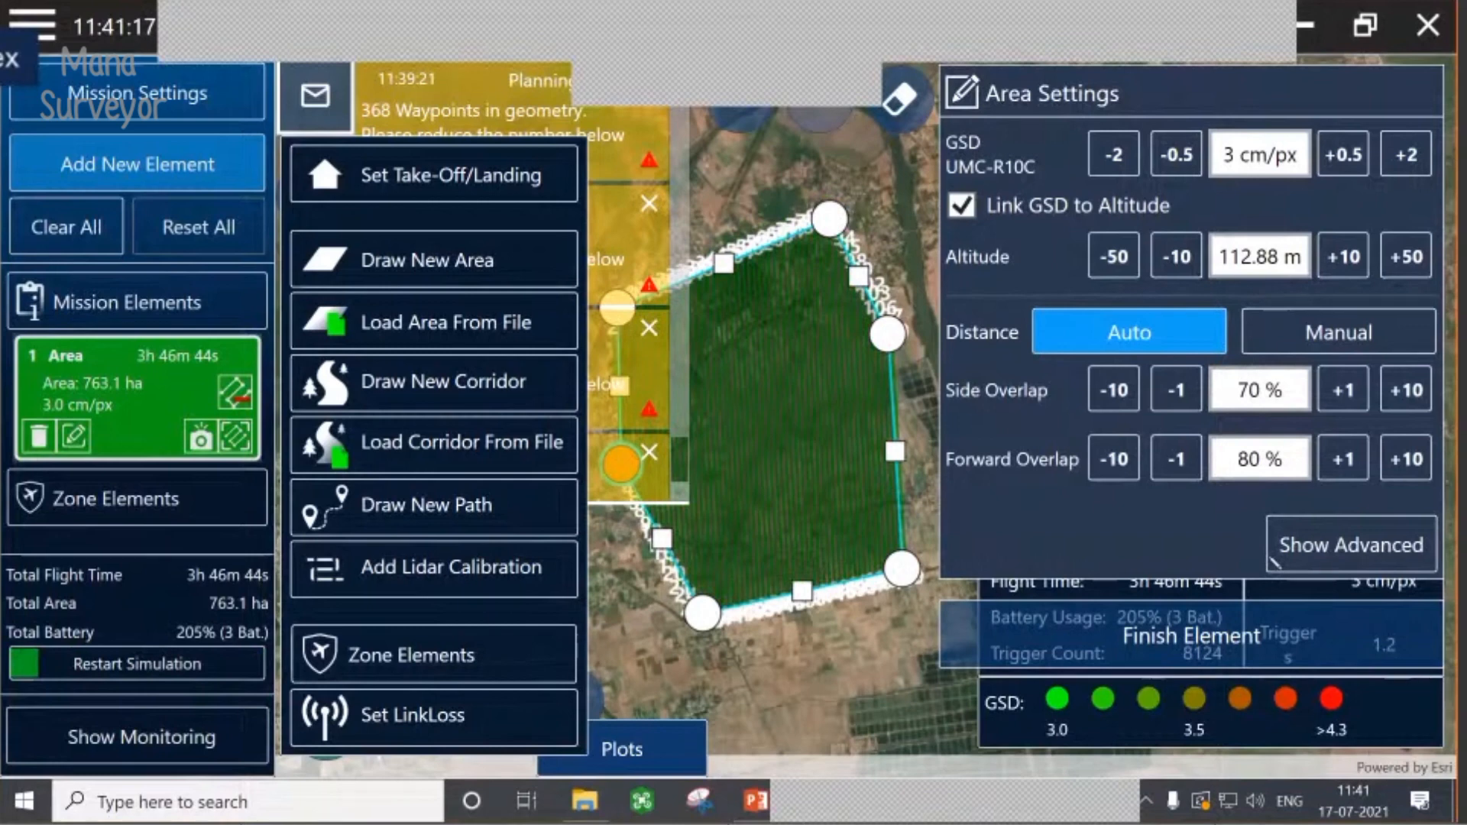
- Show the advanced area settings and review the direction, entry and exit extension, leg and terrain-following options
left_click(1324, 558)
scroll(1189, 550, "down", 3)
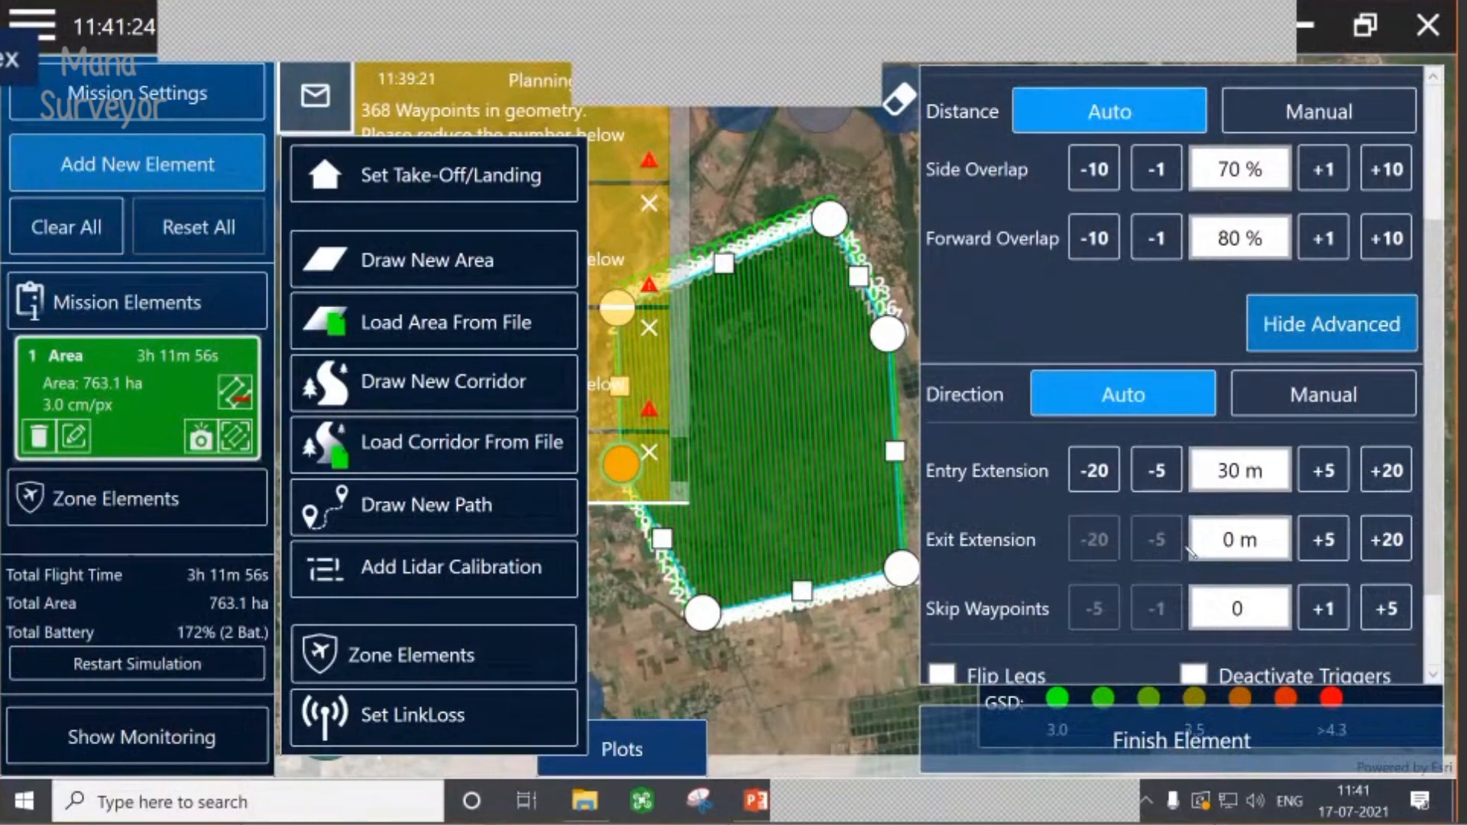
scroll(1190, 550, "down", 2)
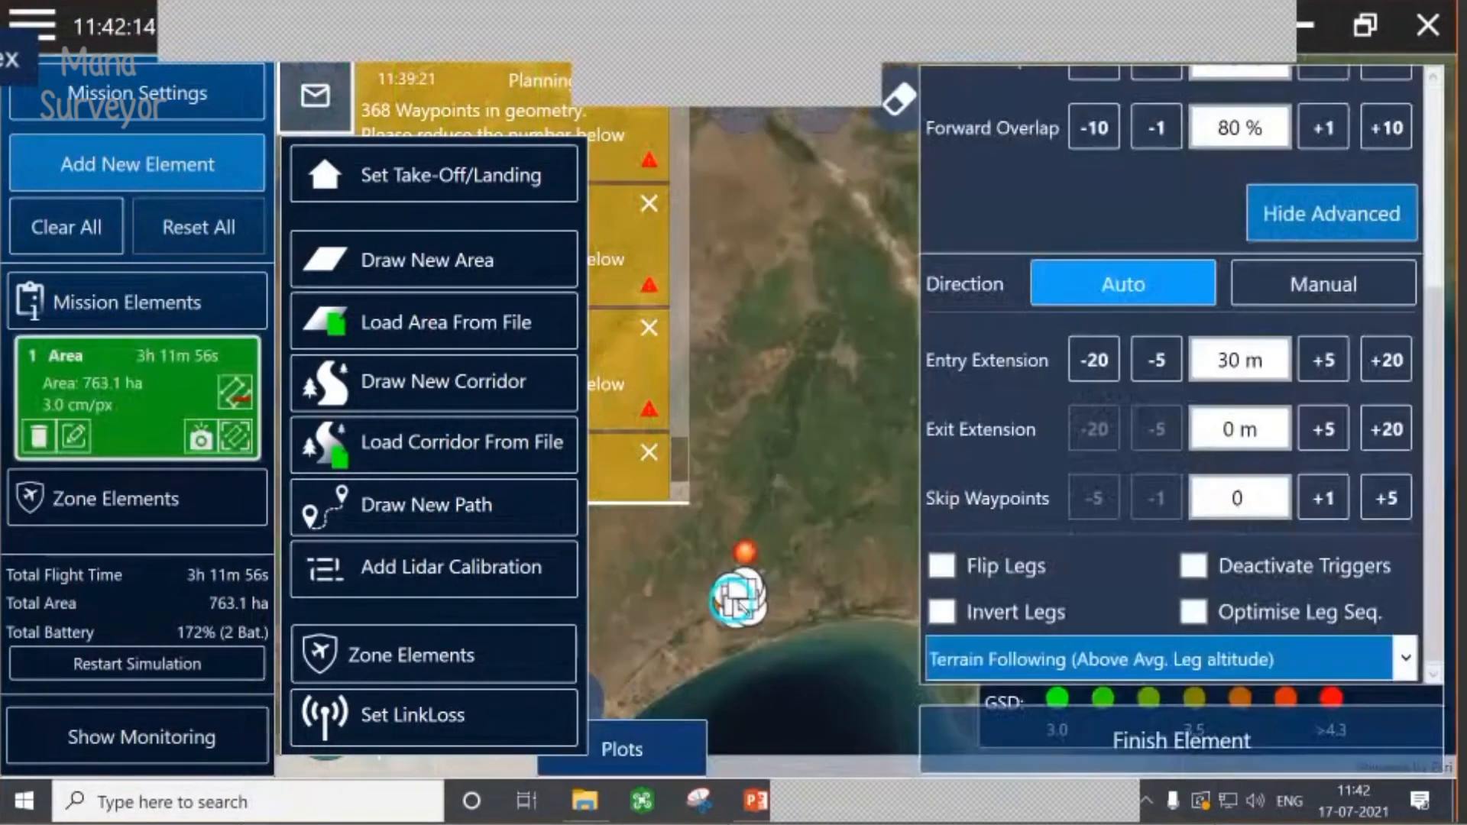
- Shrink the survey area to about 228 ha by moving its southern and north-eastern corners inward
scroll(740, 603, "up", 5)
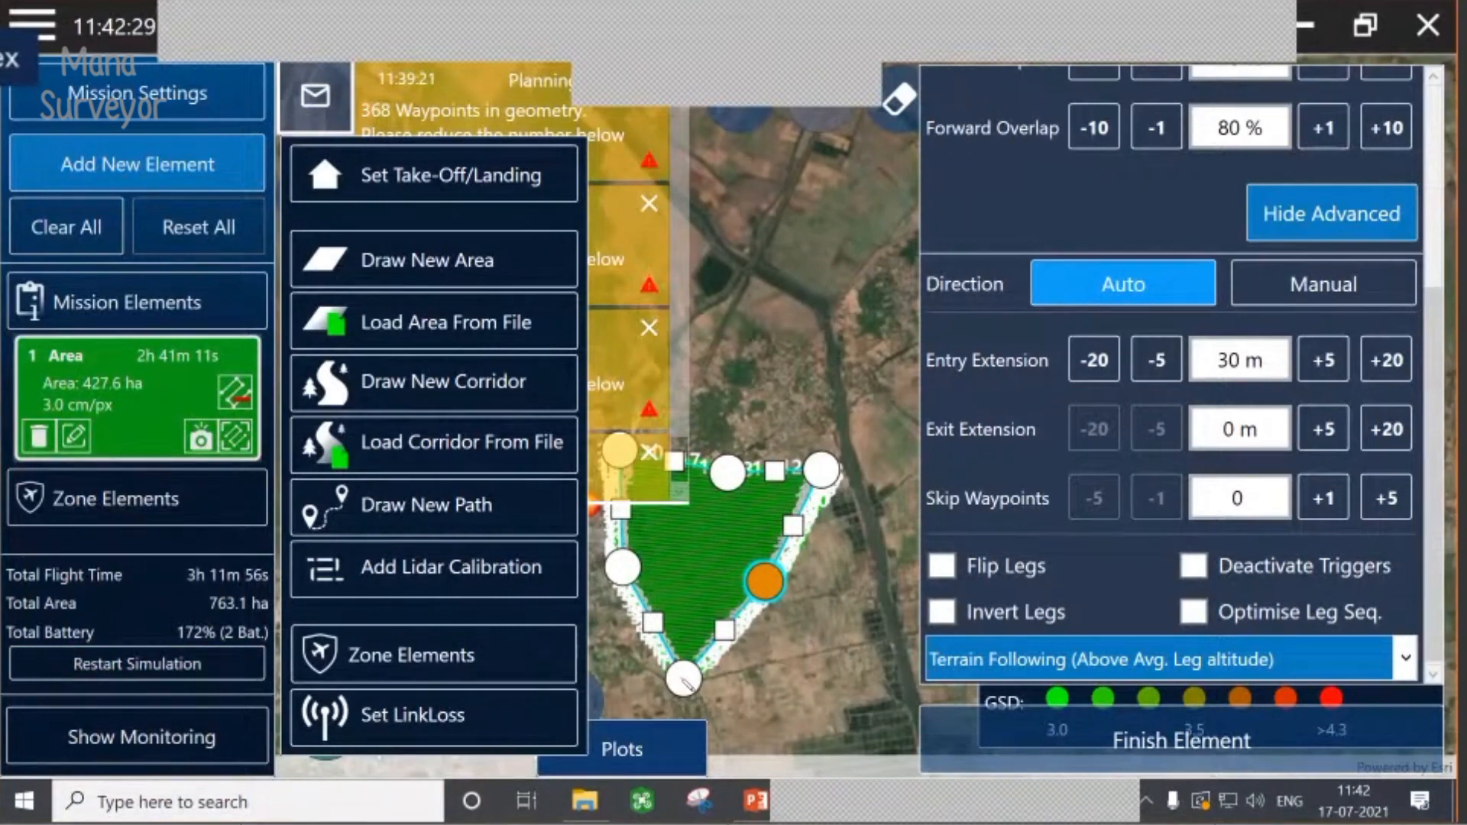
left_click_drag(683, 679, 694, 569)
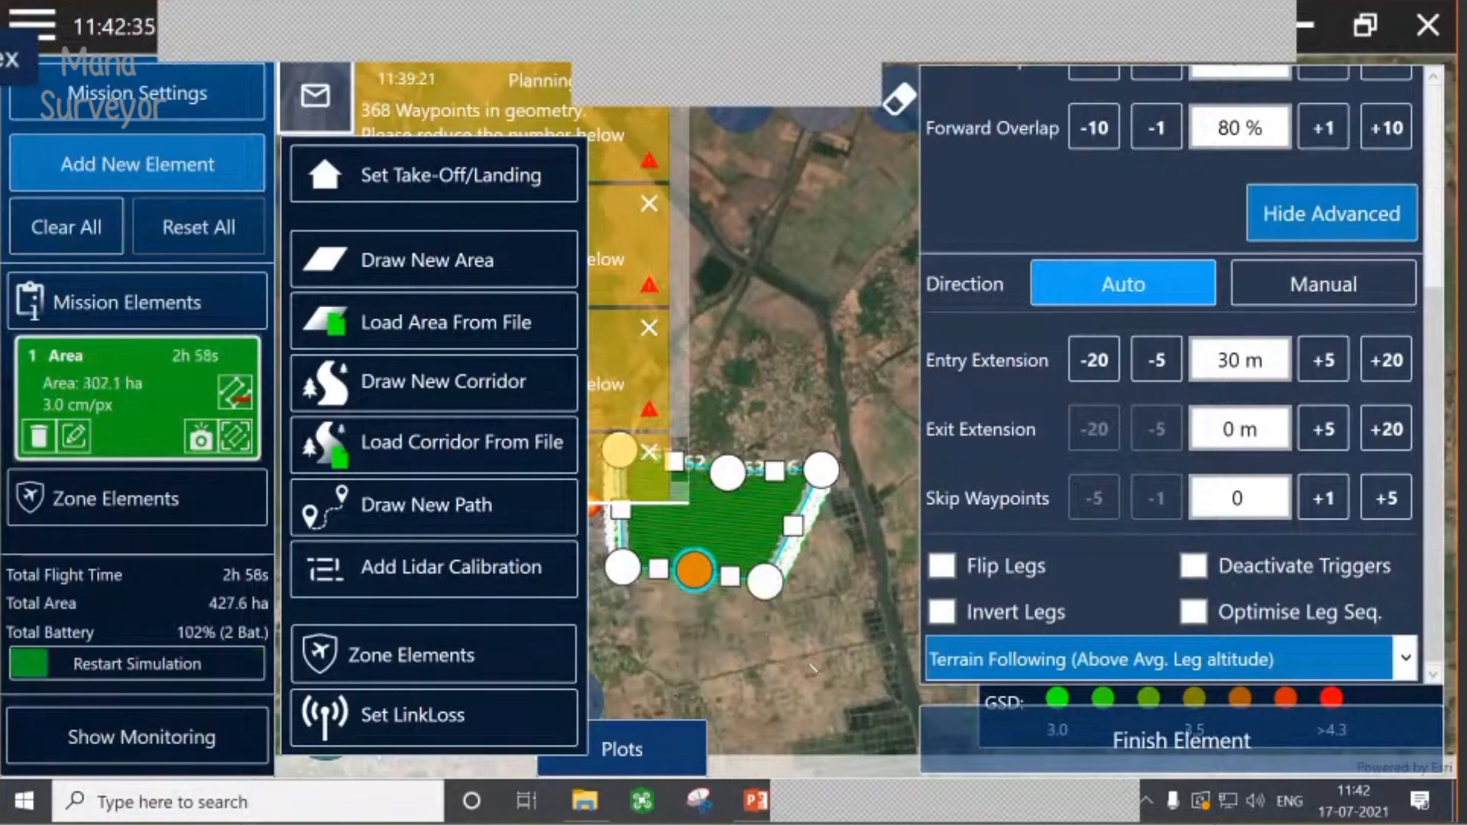
left_click_drag(821, 469, 751, 511)
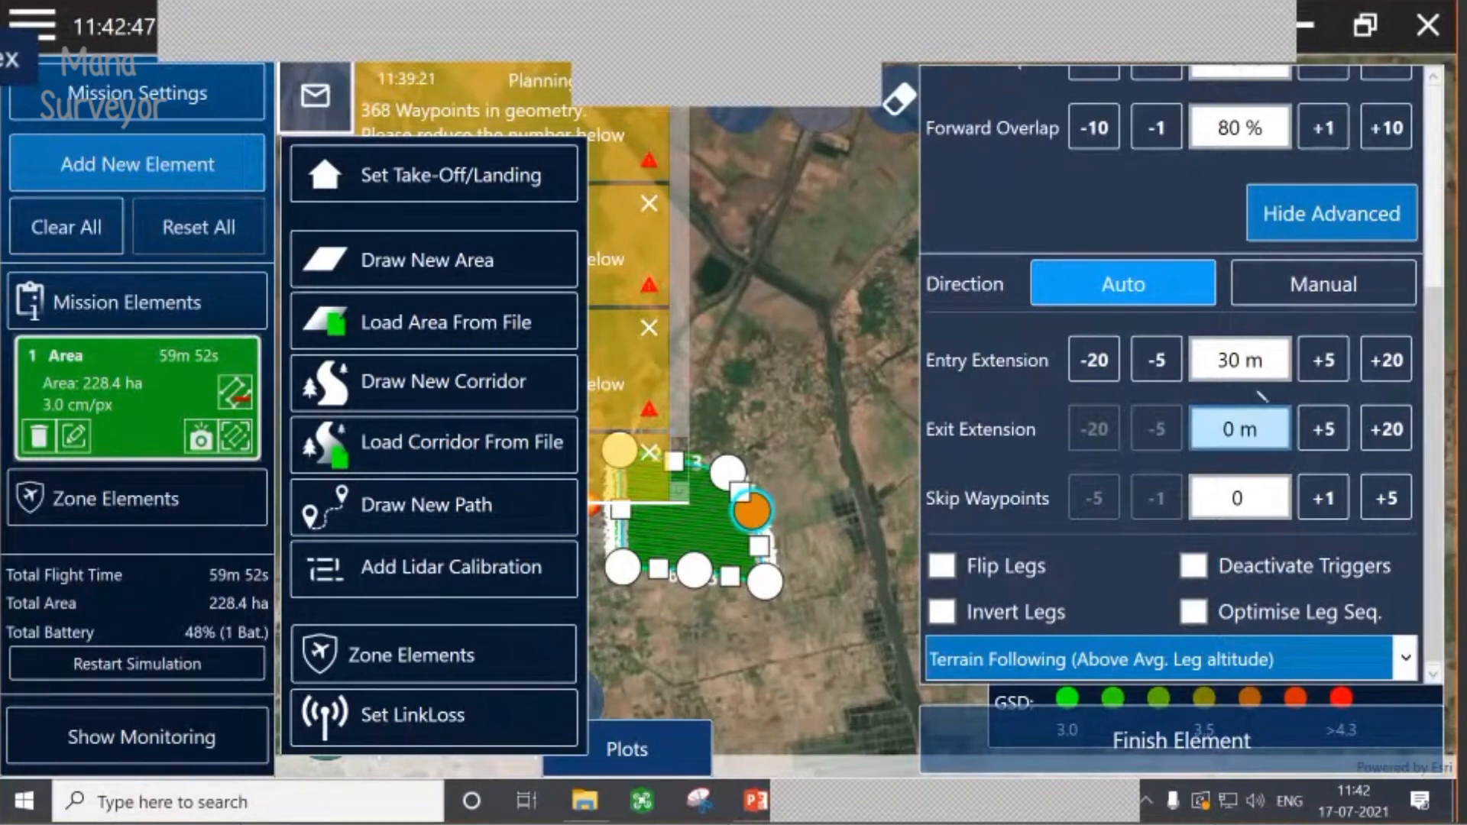
scroll(1259, 395, "up", 5)
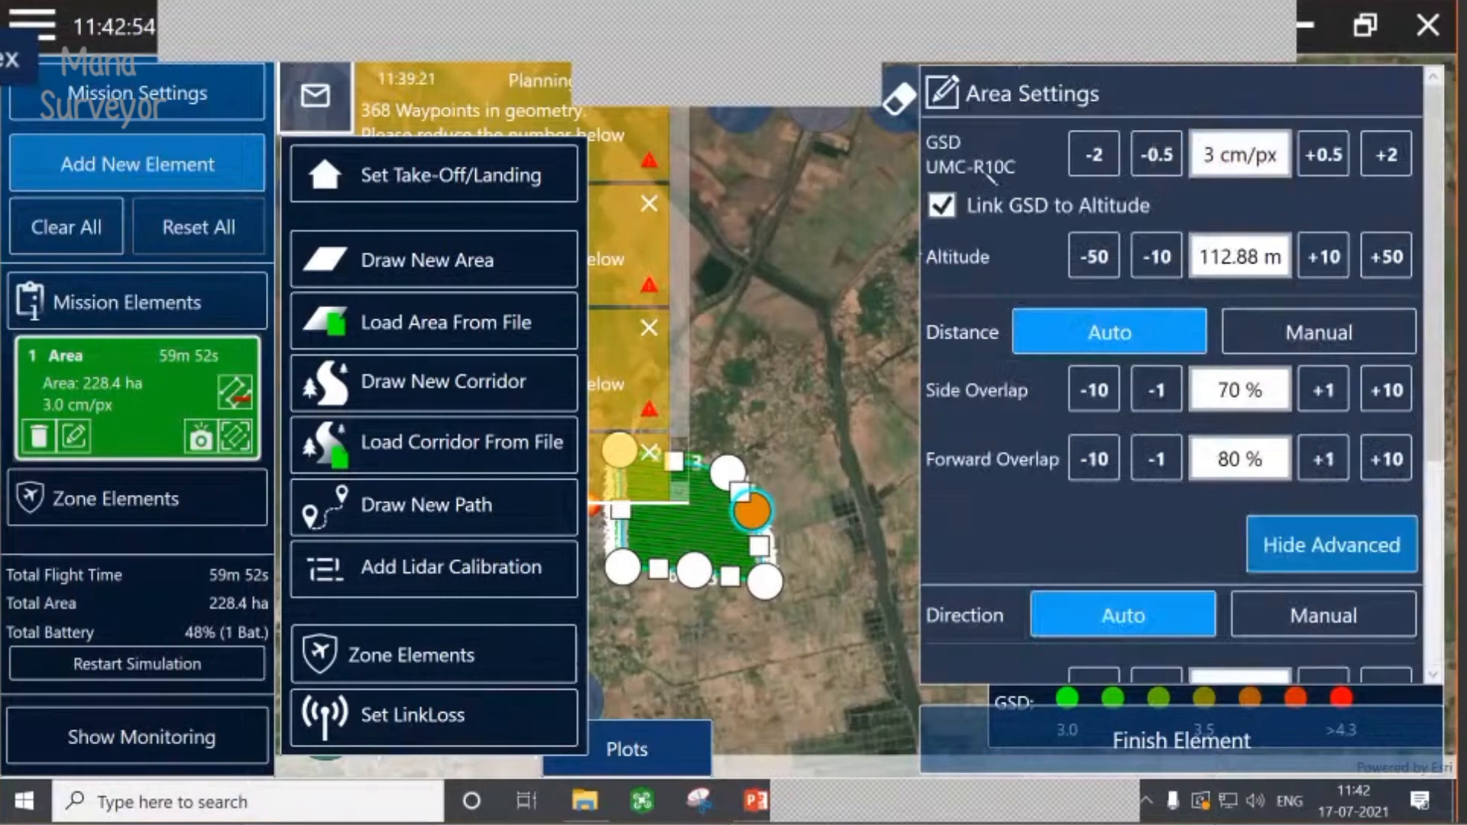
scroll(787, 481, "up", 3)
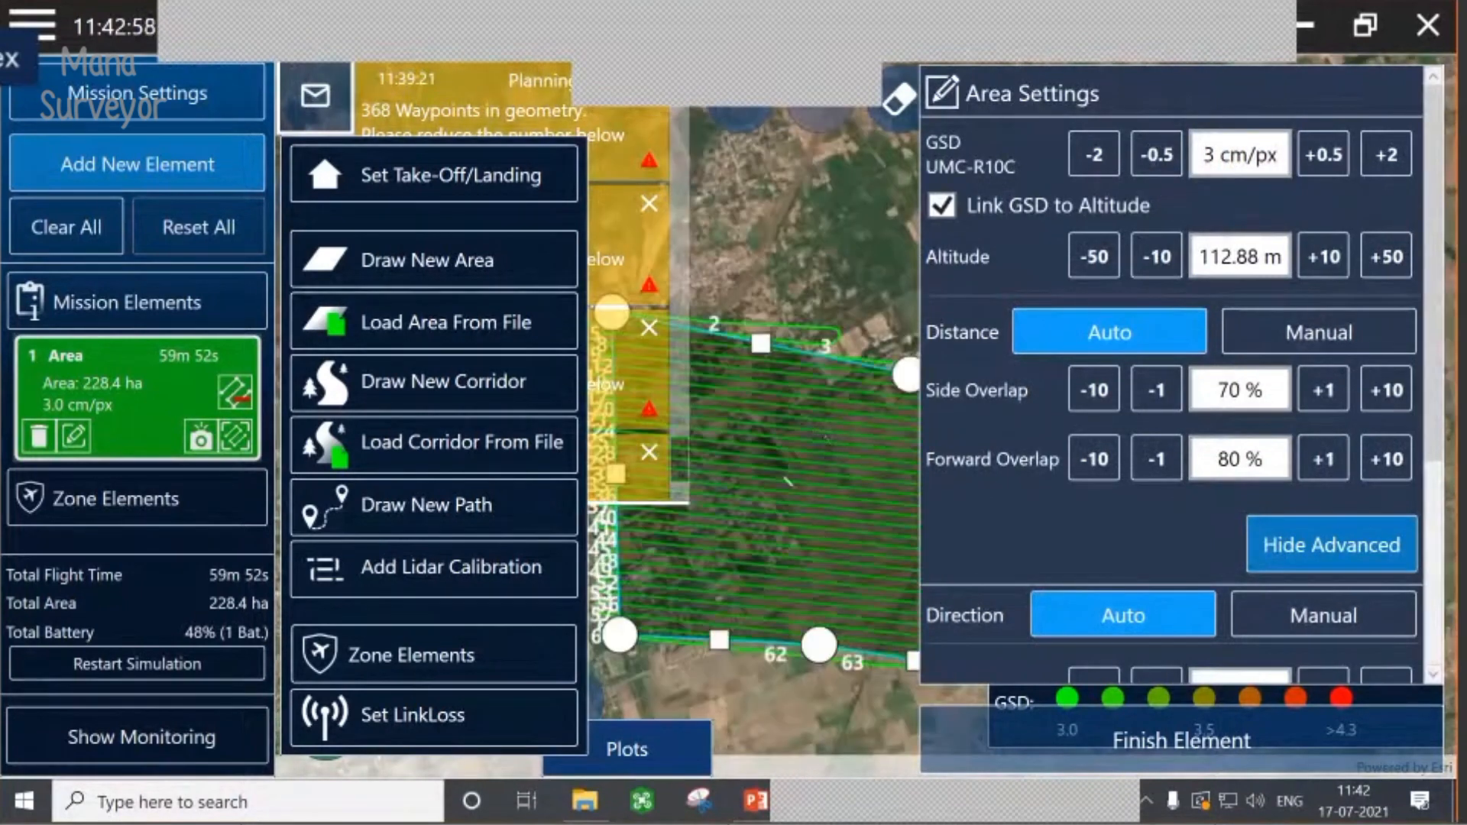
- Add a take-off/landing point on the open ground inside the survey area and close the list of new elements
scroll(787, 482, "down", 4)
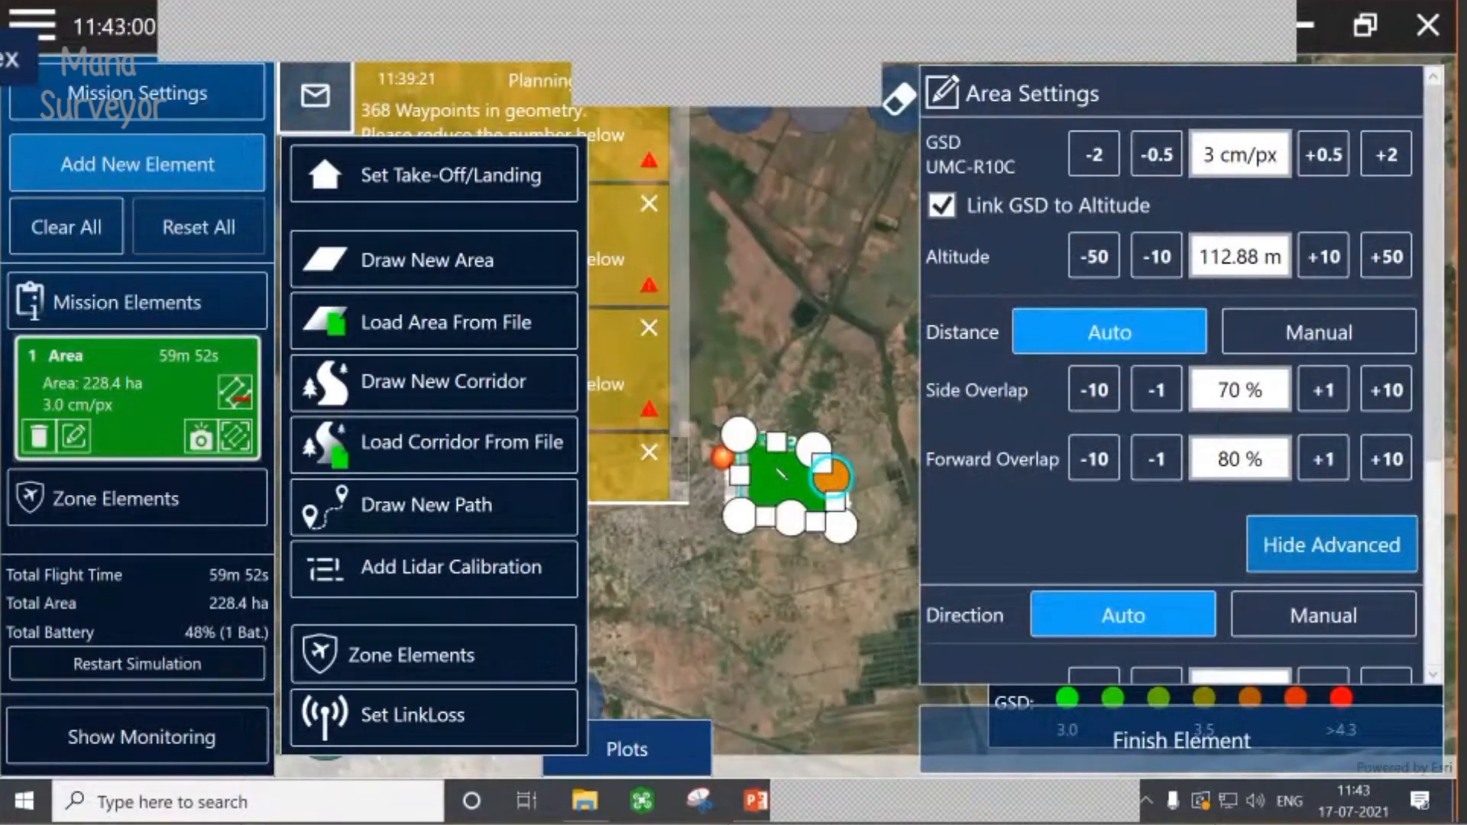
scroll(780, 474, "up", 3)
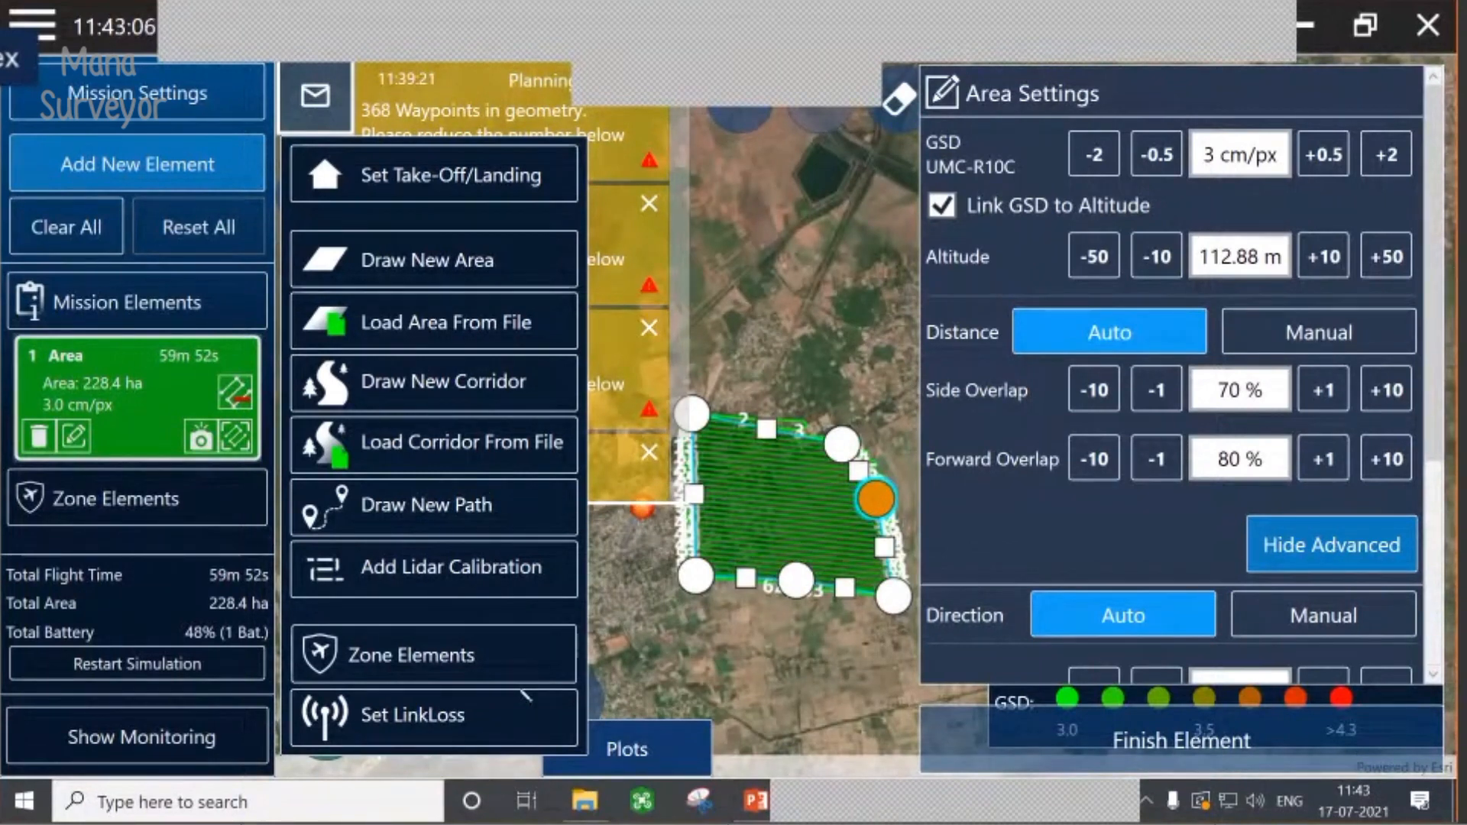
scroll(889, 229, "up", 3)
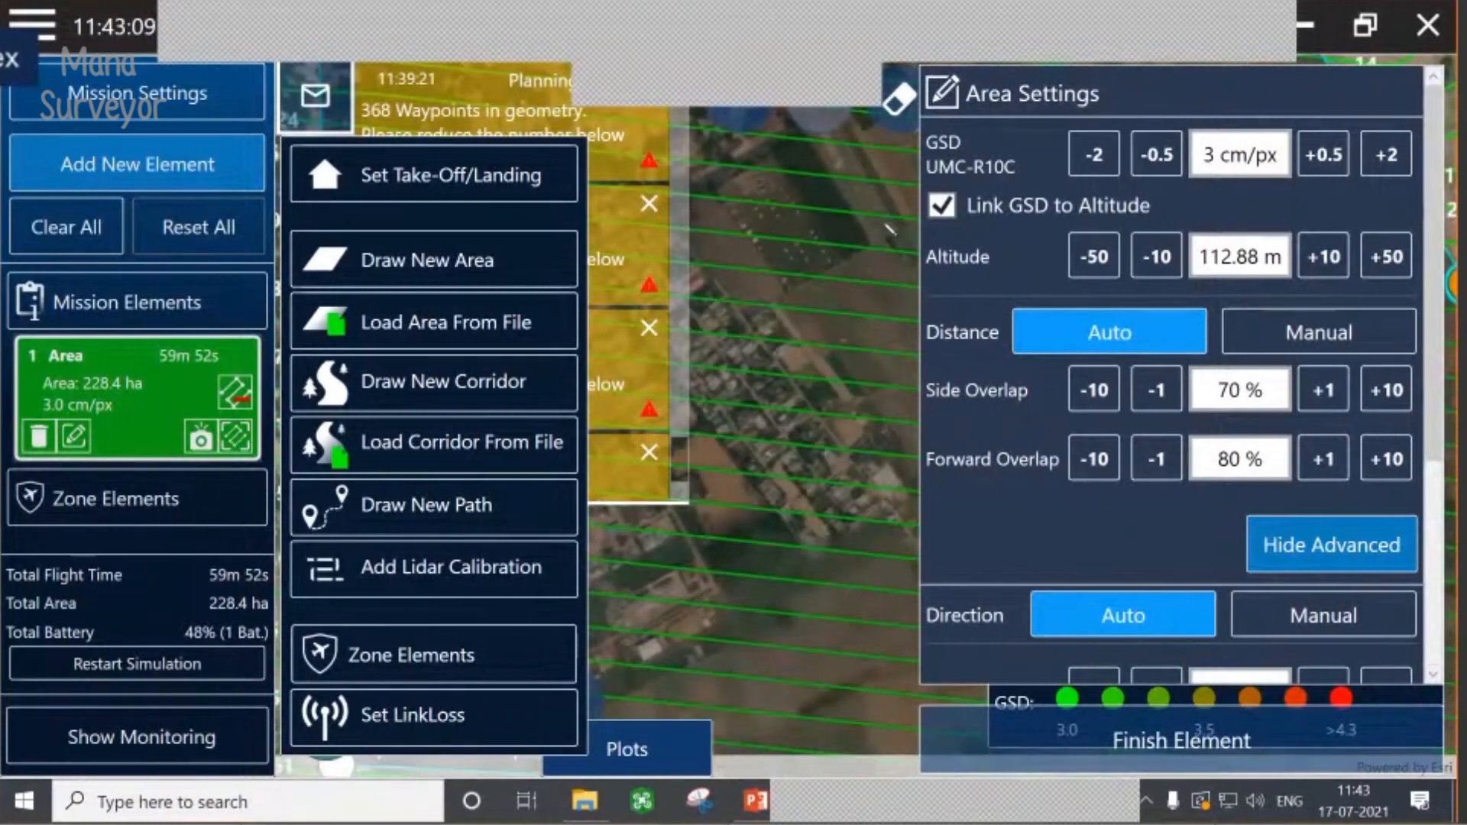
scroll(888, 229, "up", 3)
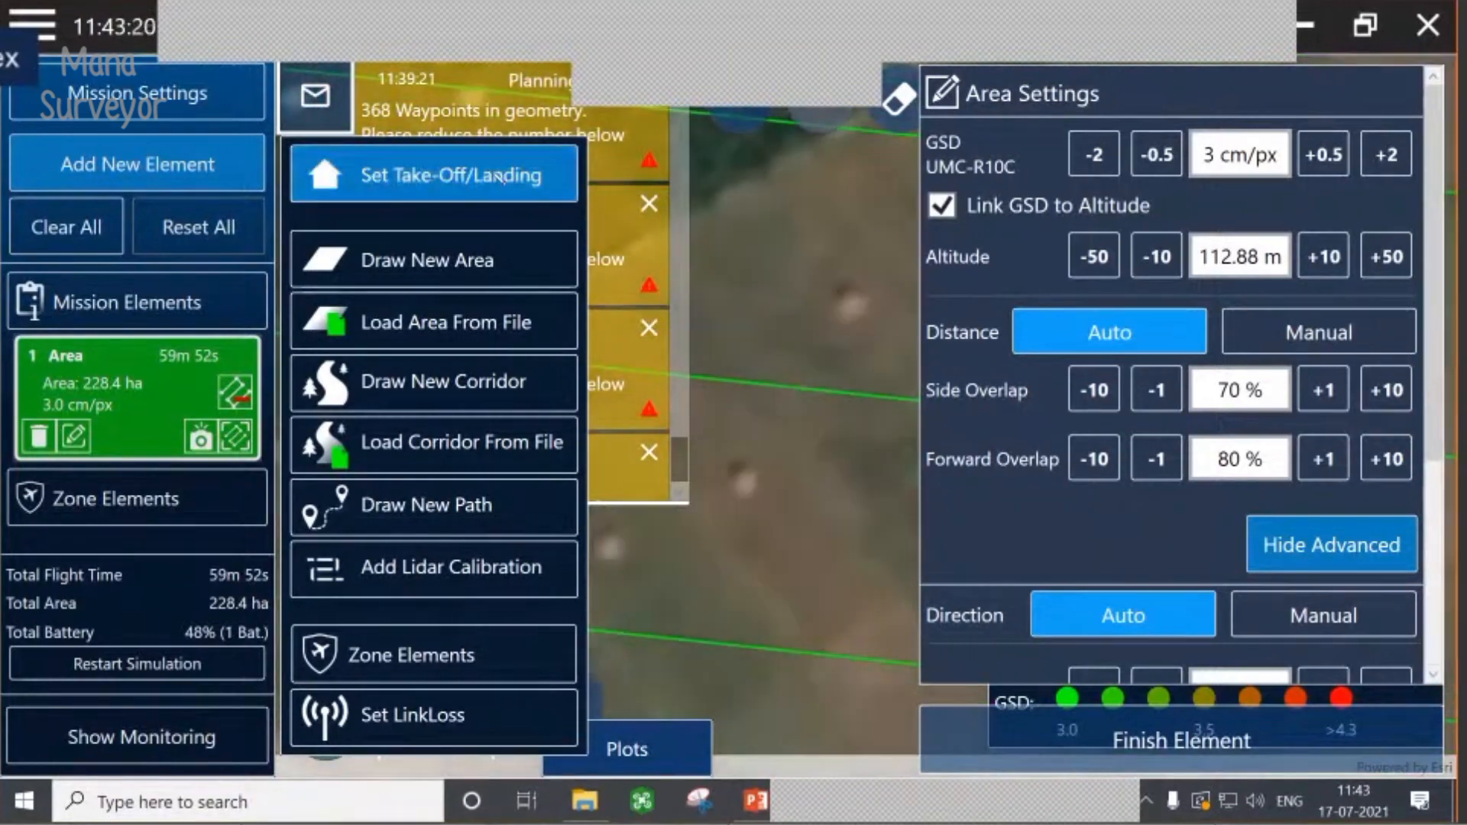
left_click(500, 177)
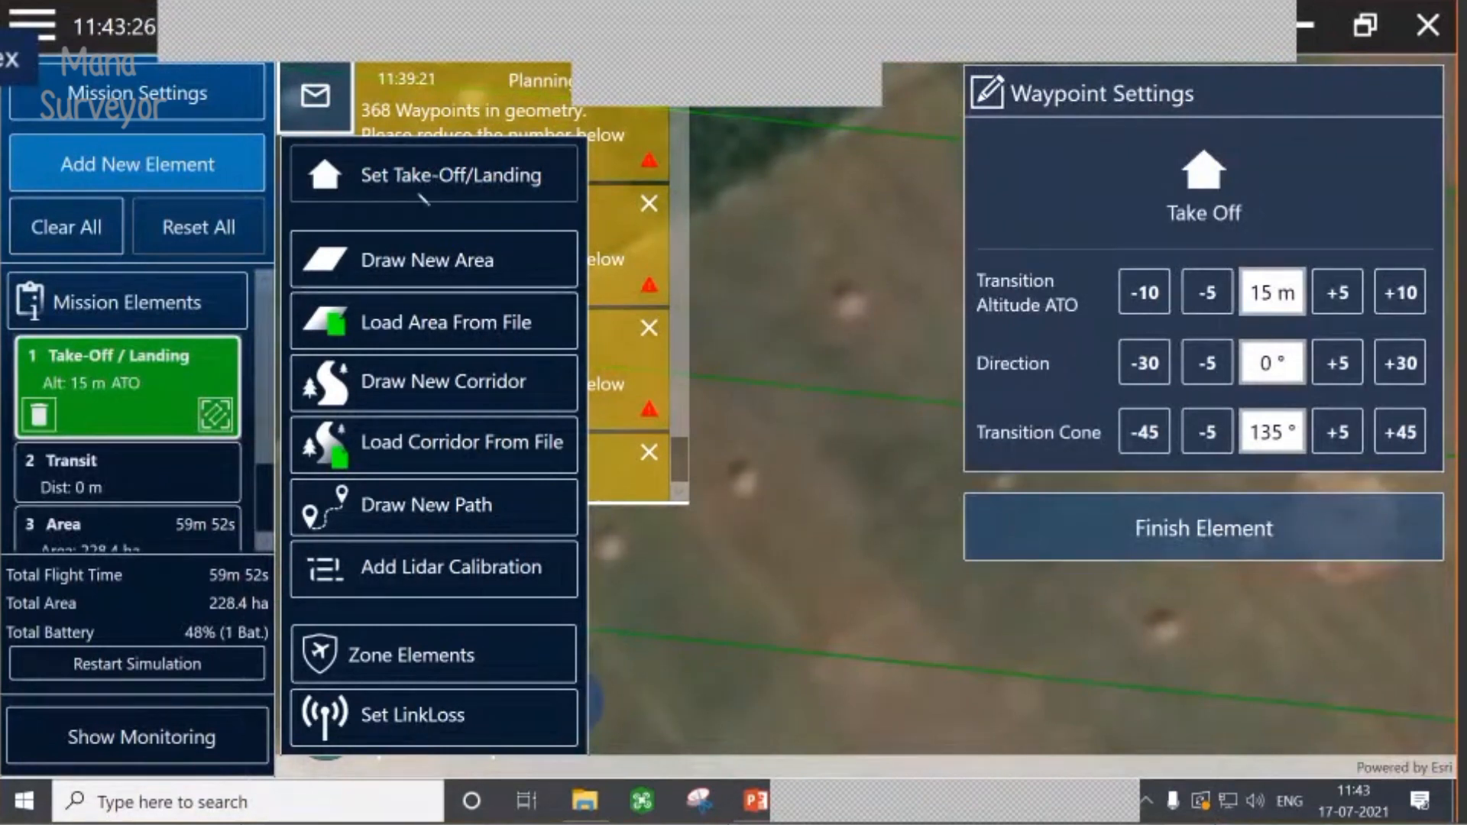
left_click(439, 181)
left_click(835, 427)
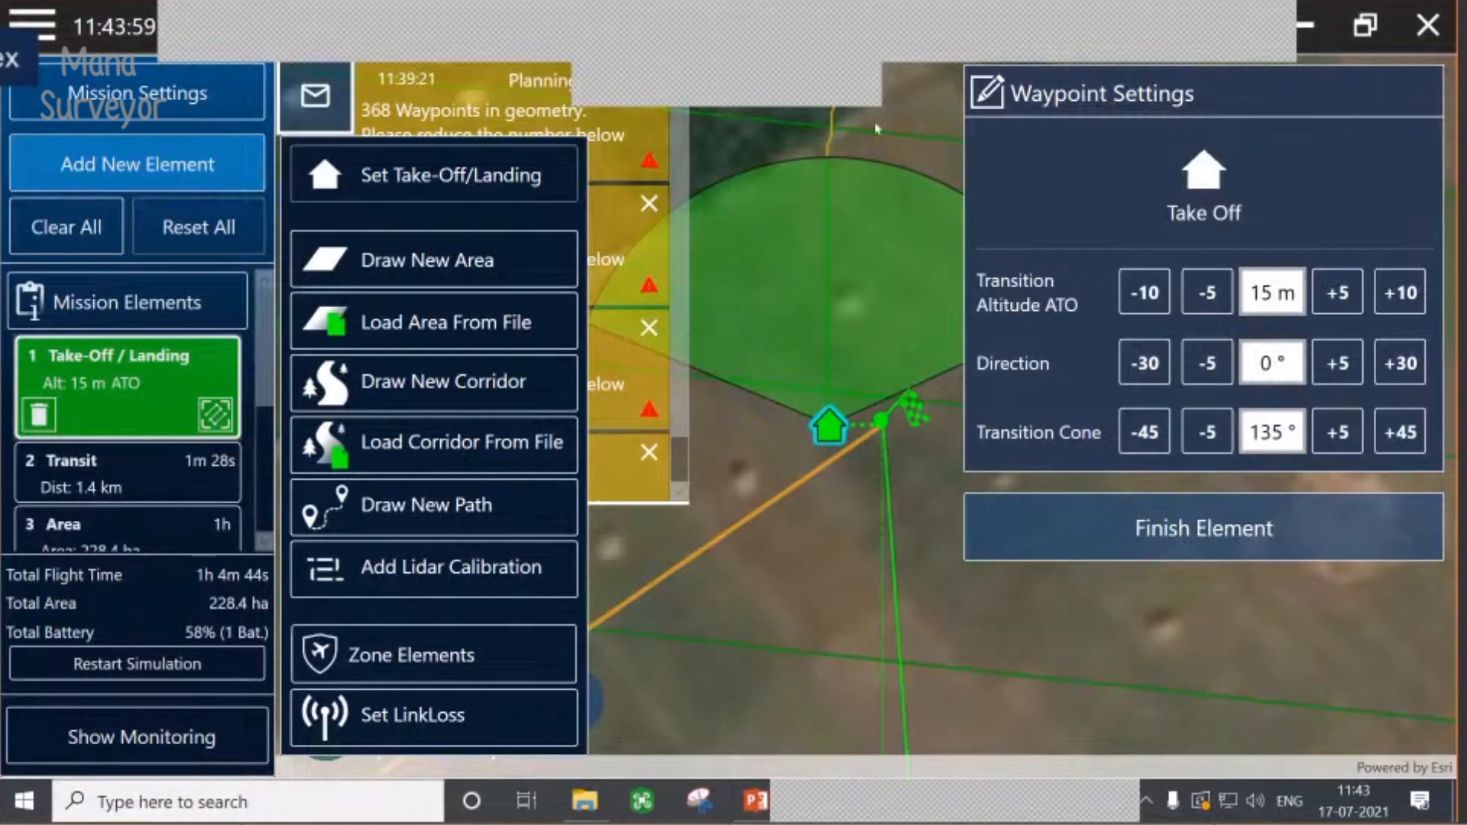
left_click(111, 158)
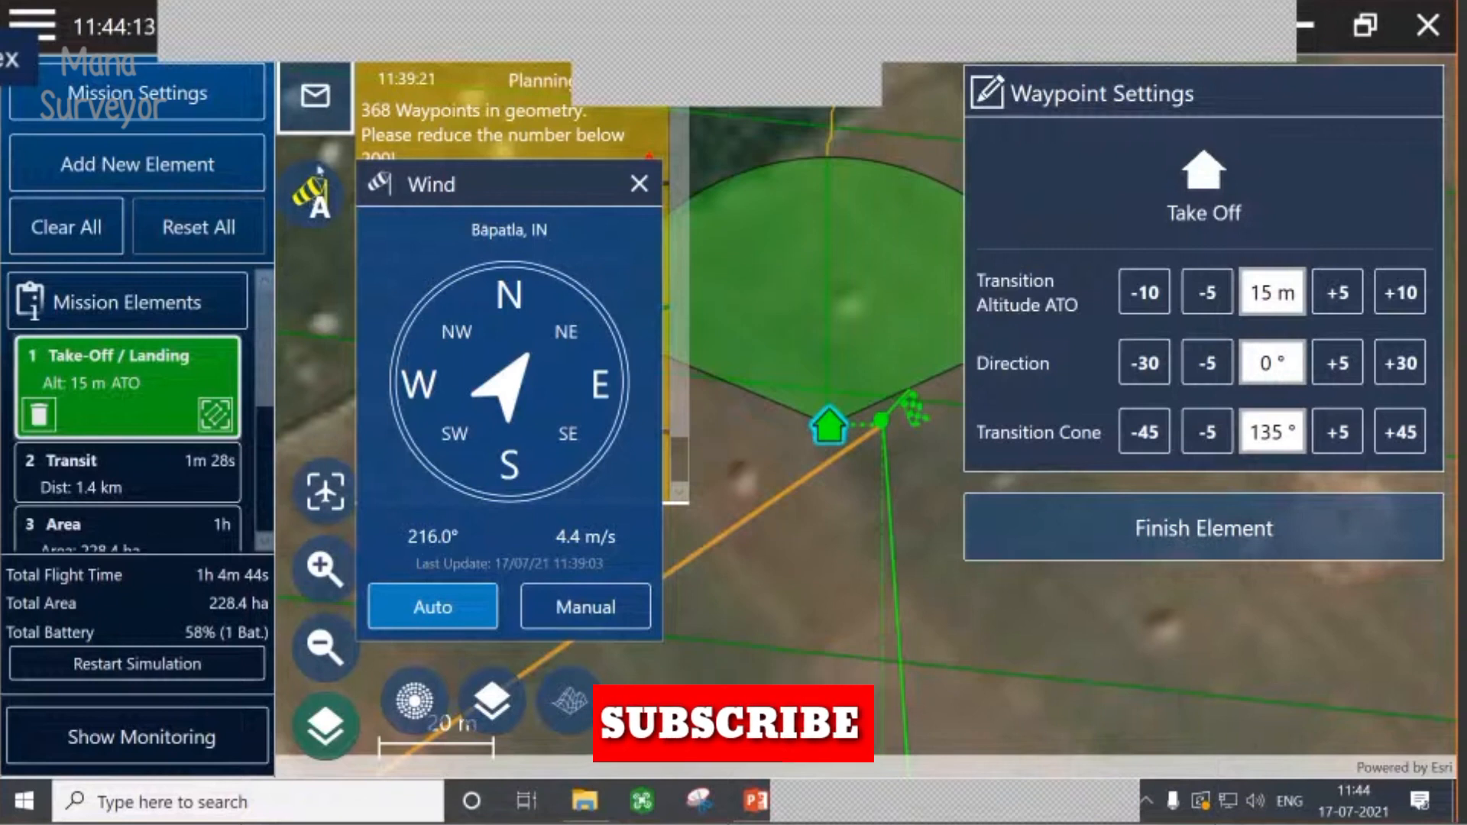
- Narrow the take-off point's transition cone to 60°
left_click(1347, 444)
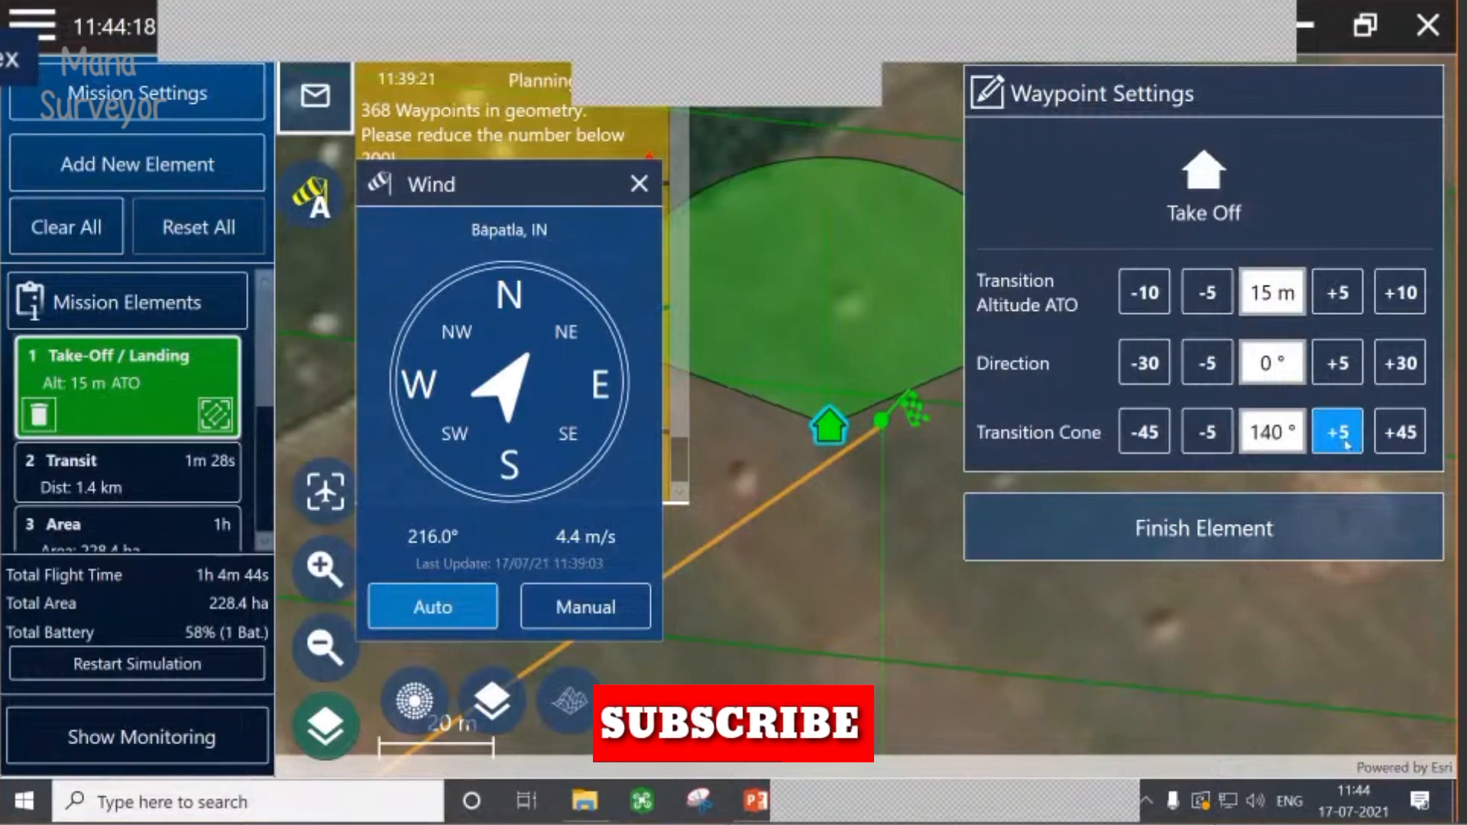
left_click(1207, 432)
left_click(1207, 432)
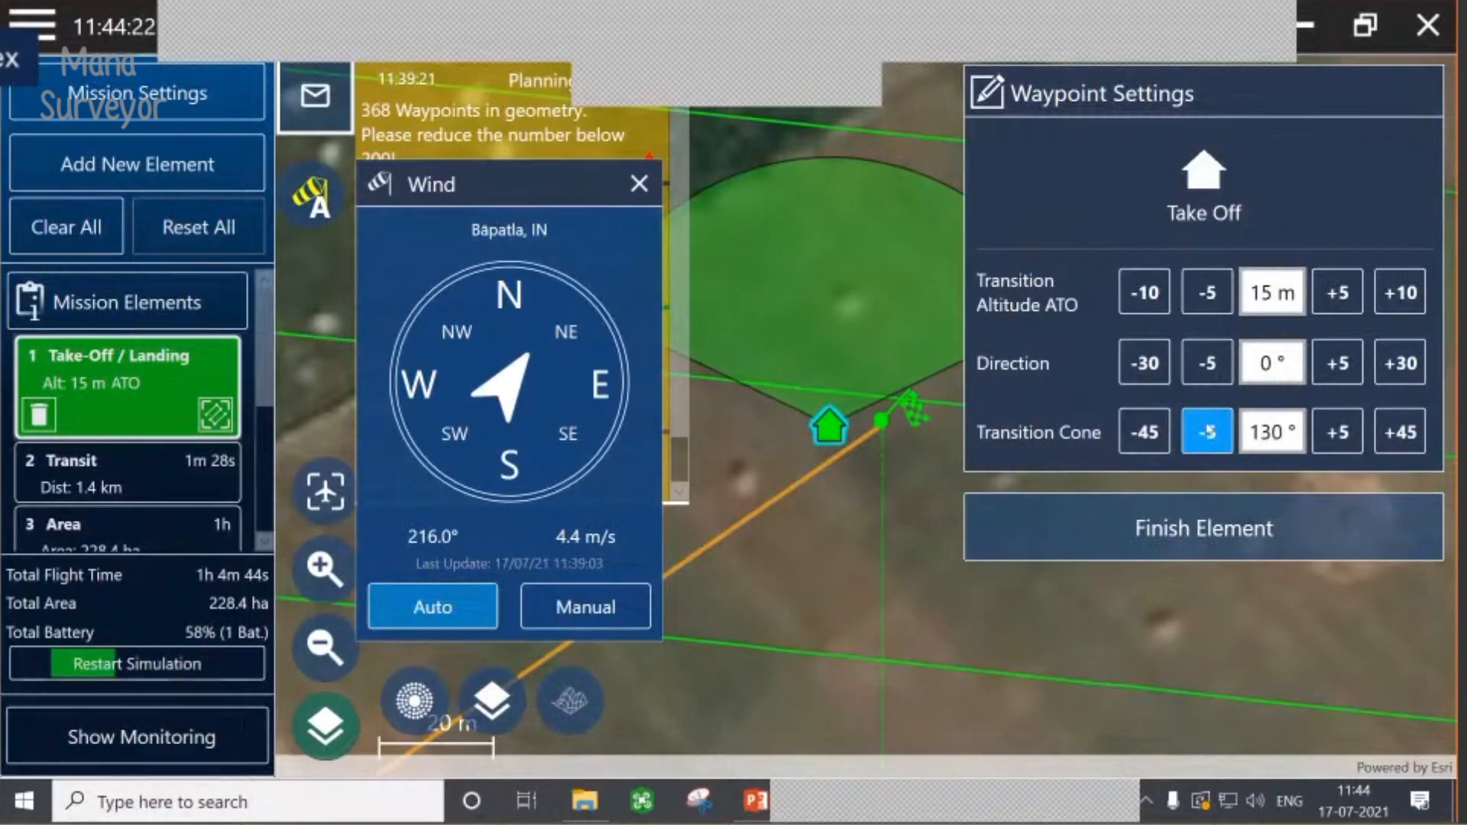
left_click(1207, 432)
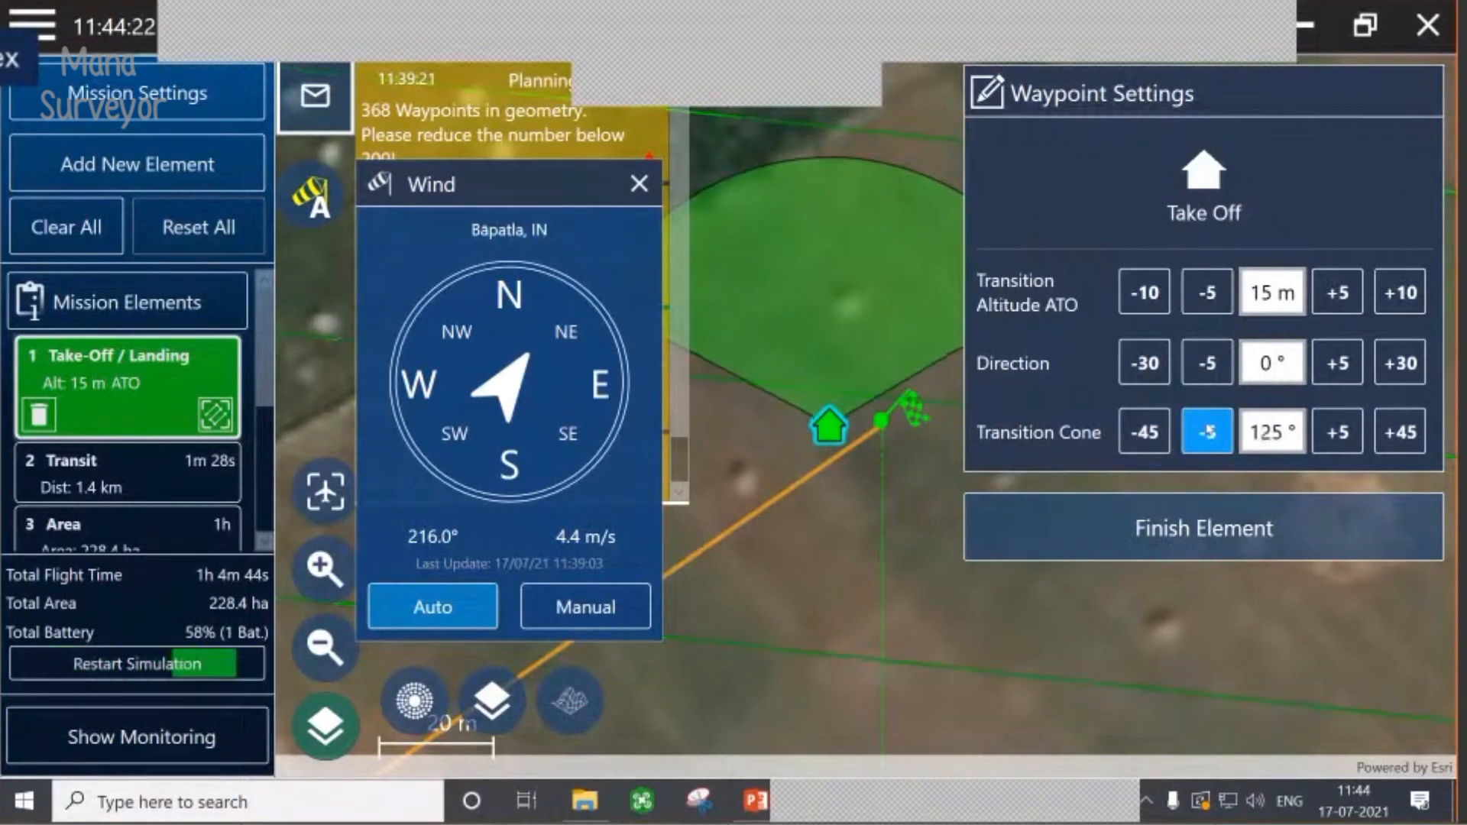
left_click(1209, 431)
left_click(1210, 431)
left_click(1210, 431)
left_click(1209, 431)
left_click(1210, 431)
left_click(1209, 431)
left_click(1209, 430)
left_click(1209, 431)
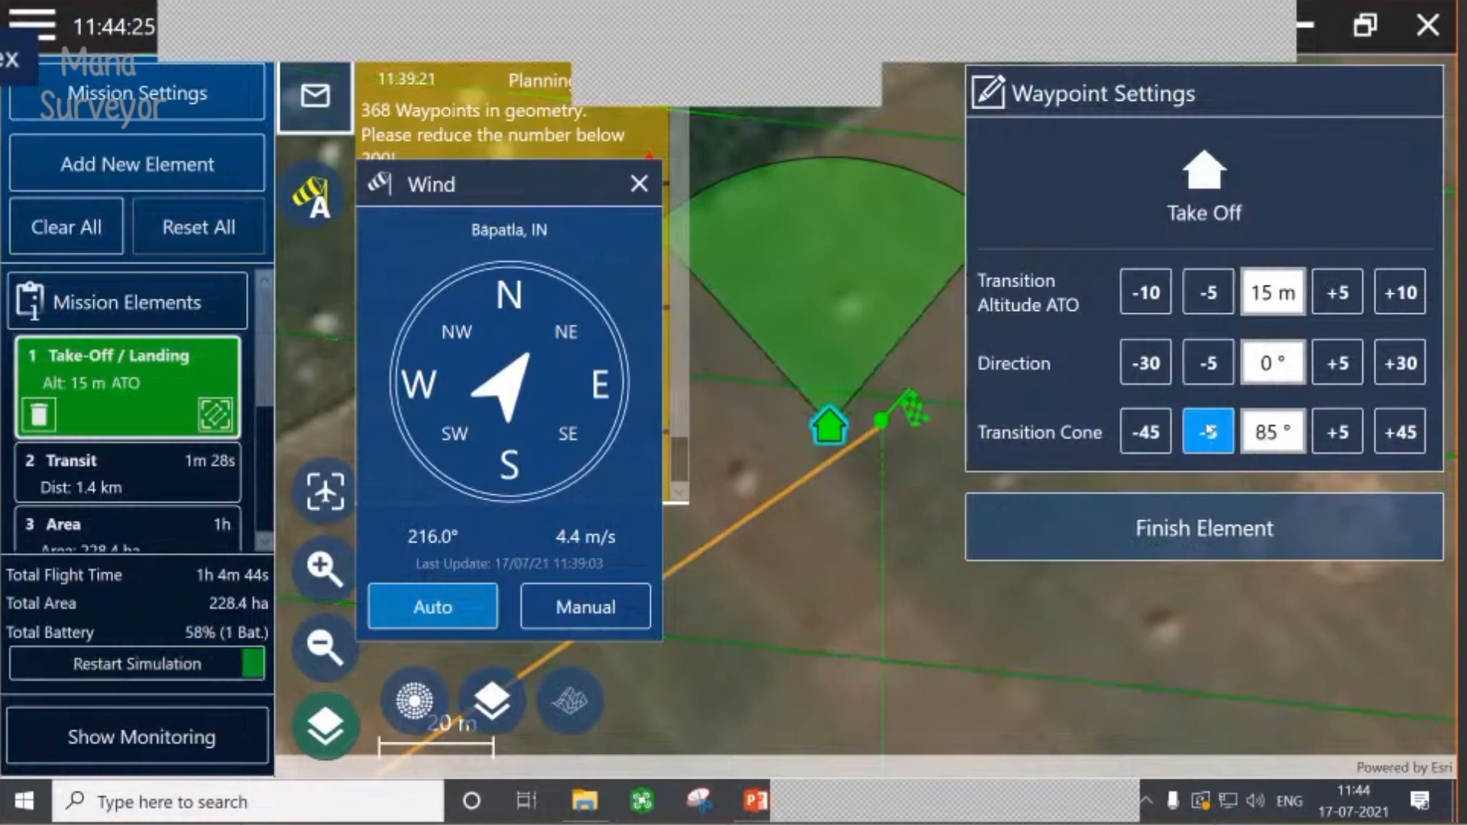
left_click(1209, 431)
left_click(1209, 430)
left_click(1209, 431)
left_click(1209, 431)
left_click(1209, 431)
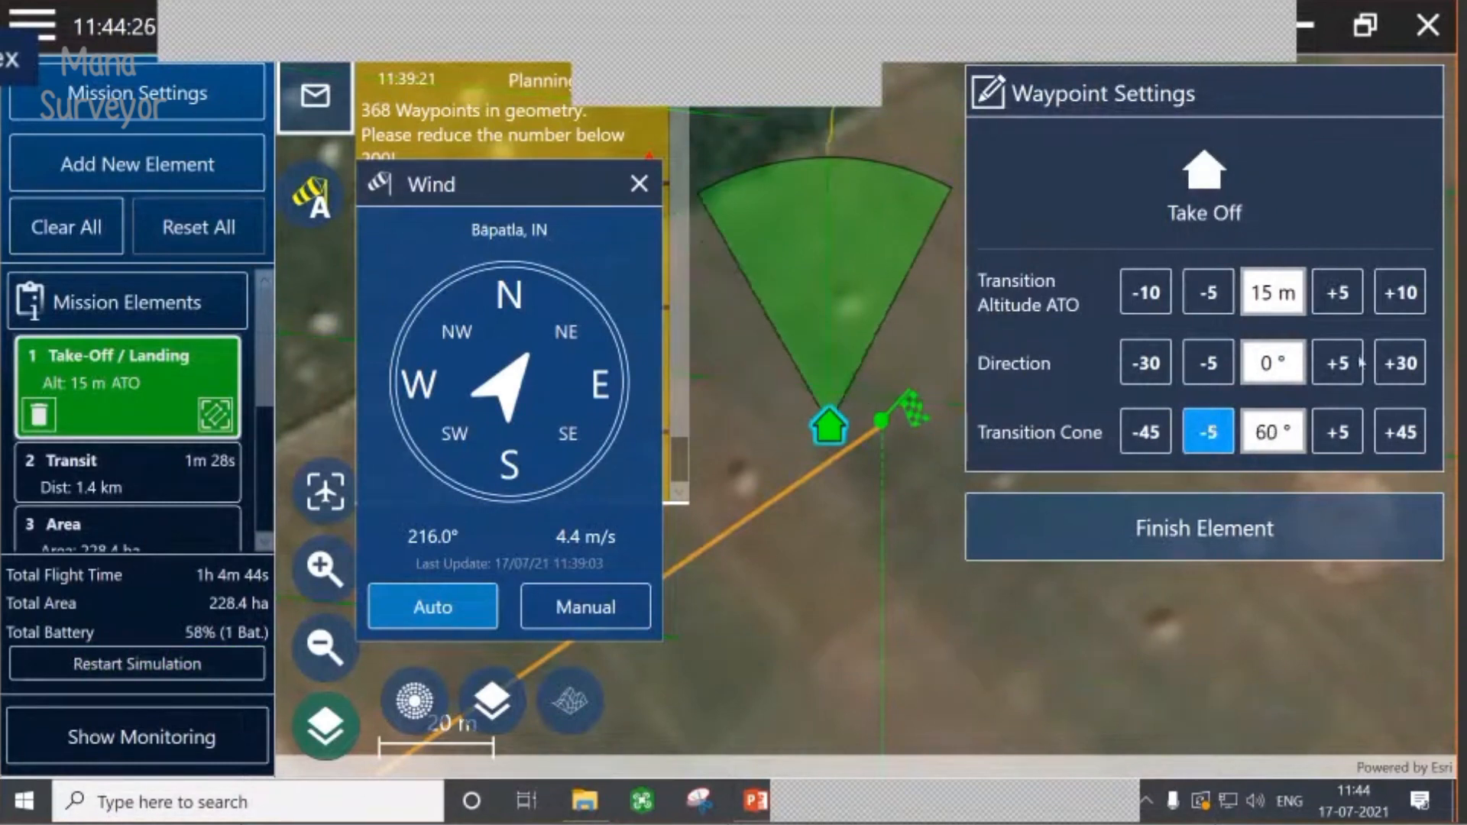
- Set the take-off direction to 220° so that it faces into the reported wind
left_click(1402, 366)
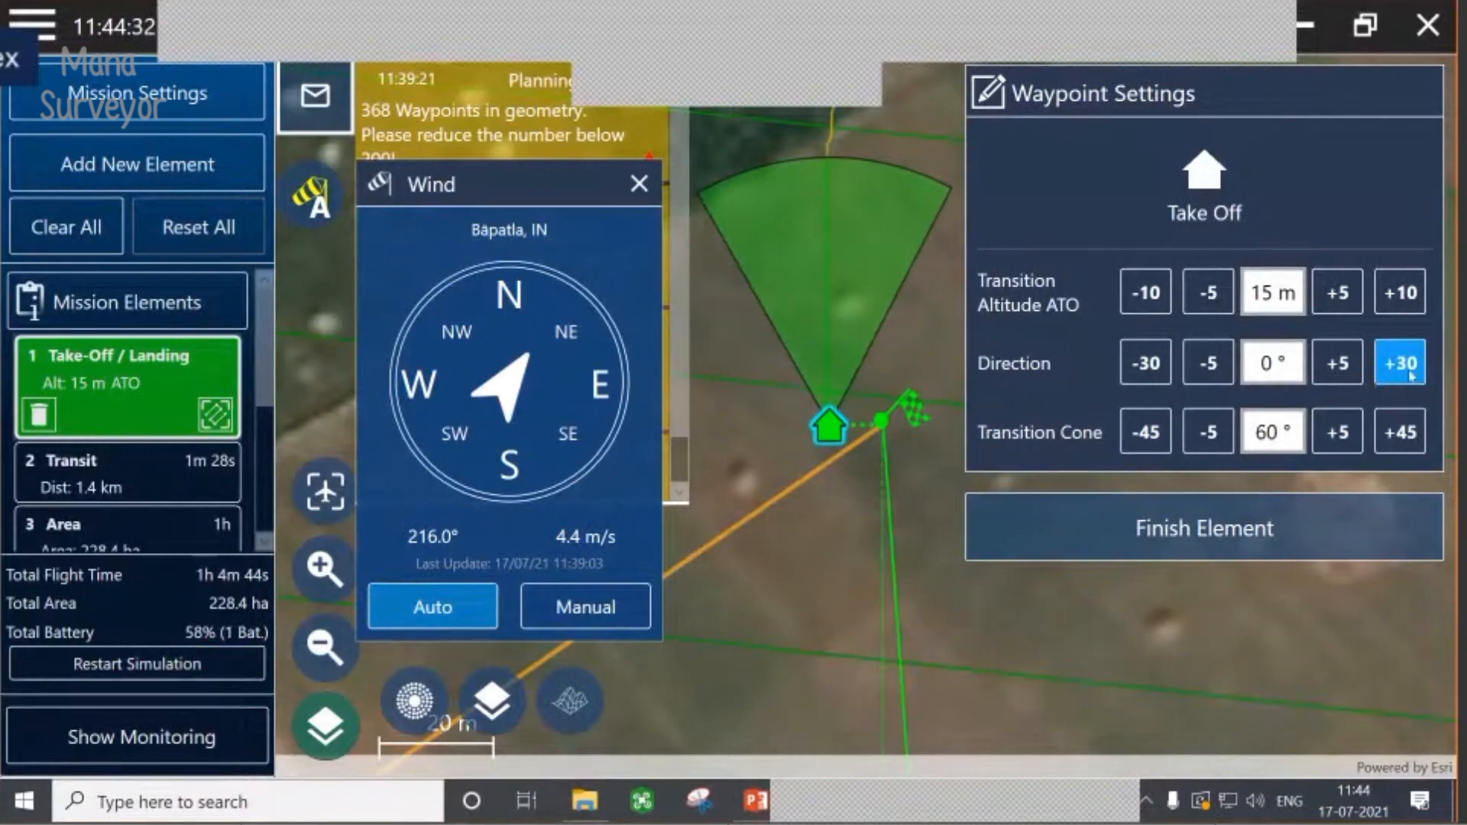
left_click(1146, 363)
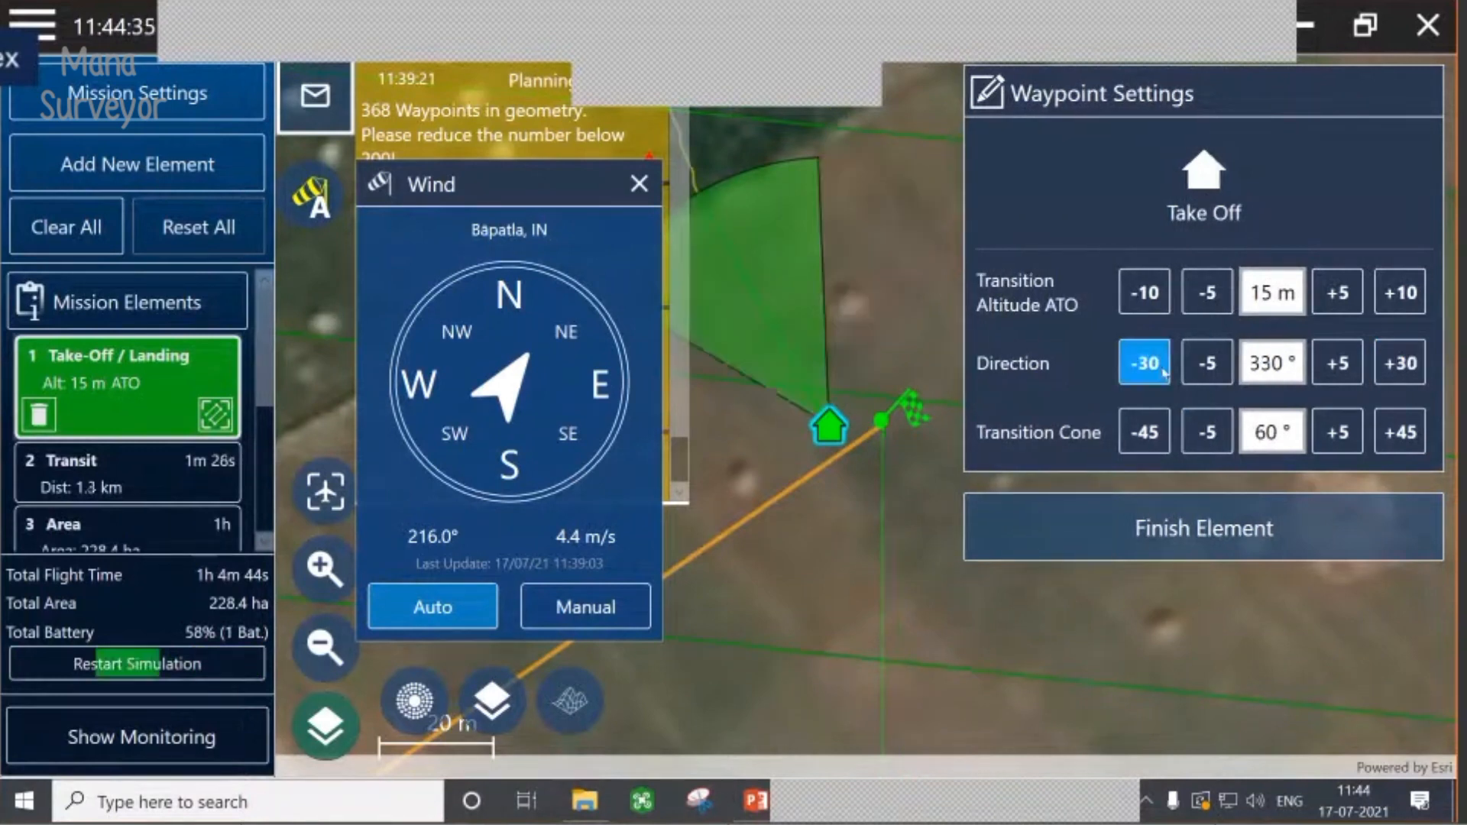
left_click(1163, 372)
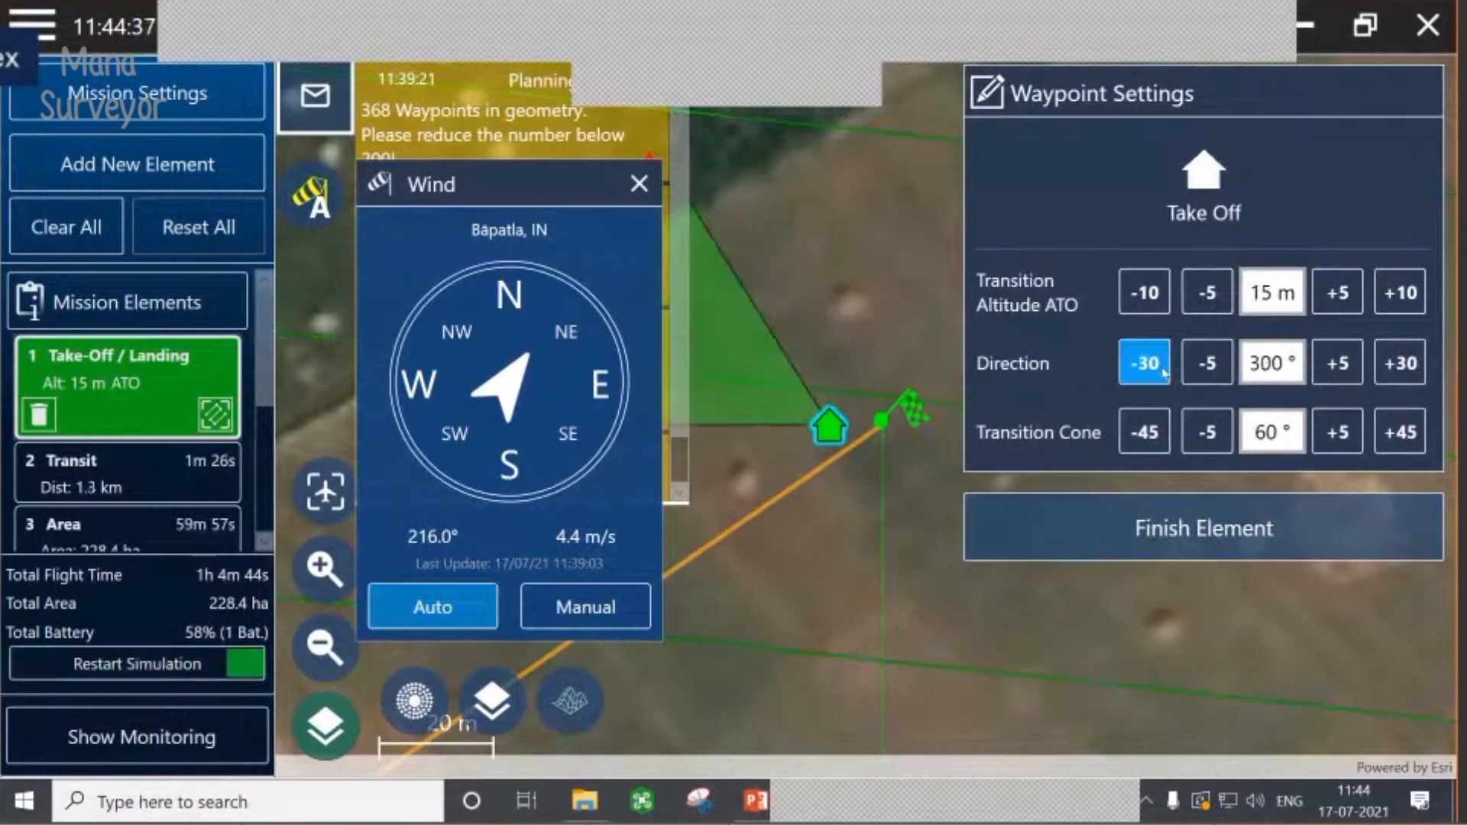
left_click(1163, 373)
left_click(1164, 372)
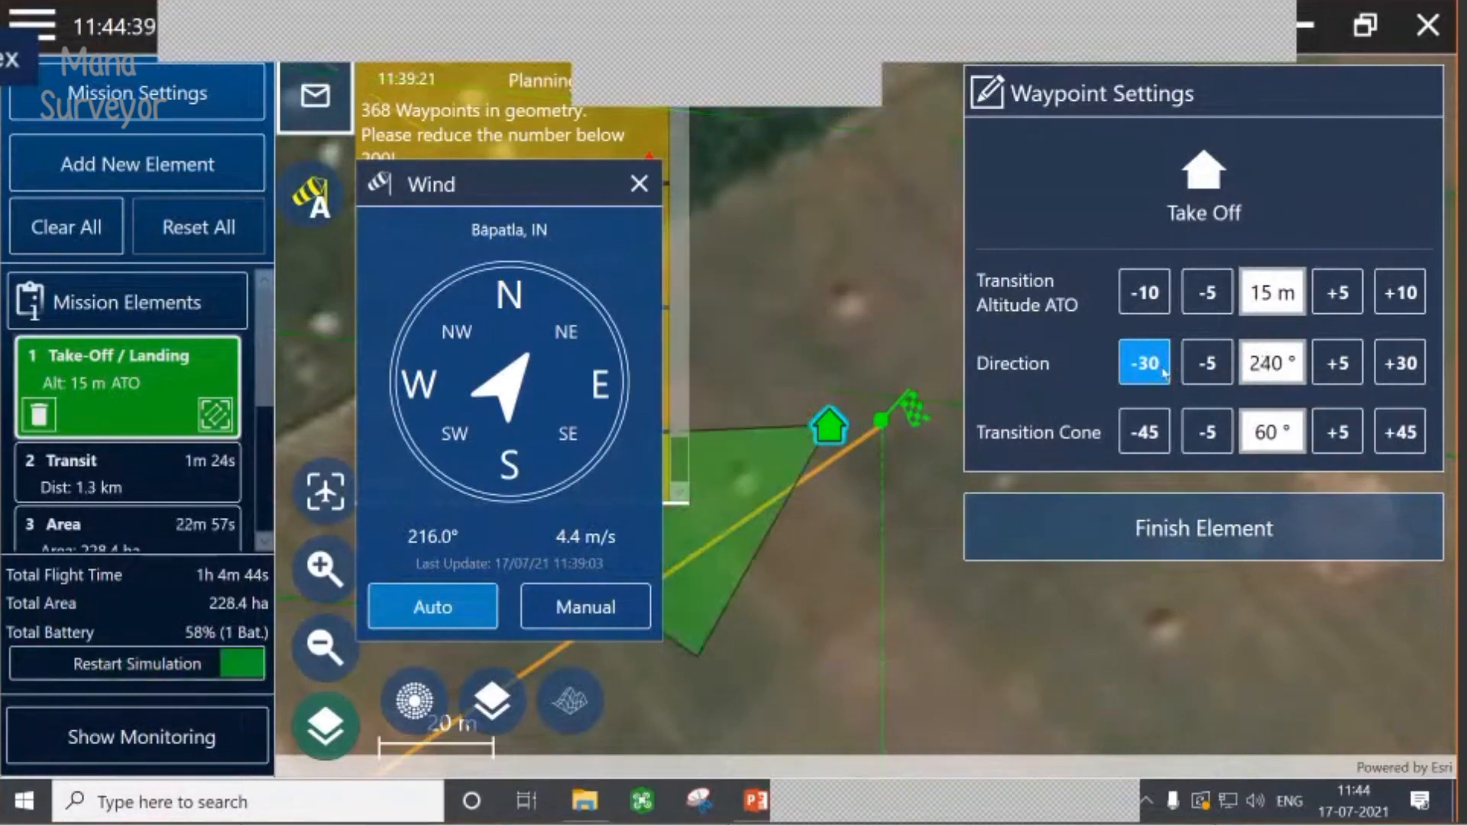
left_click(1163, 372)
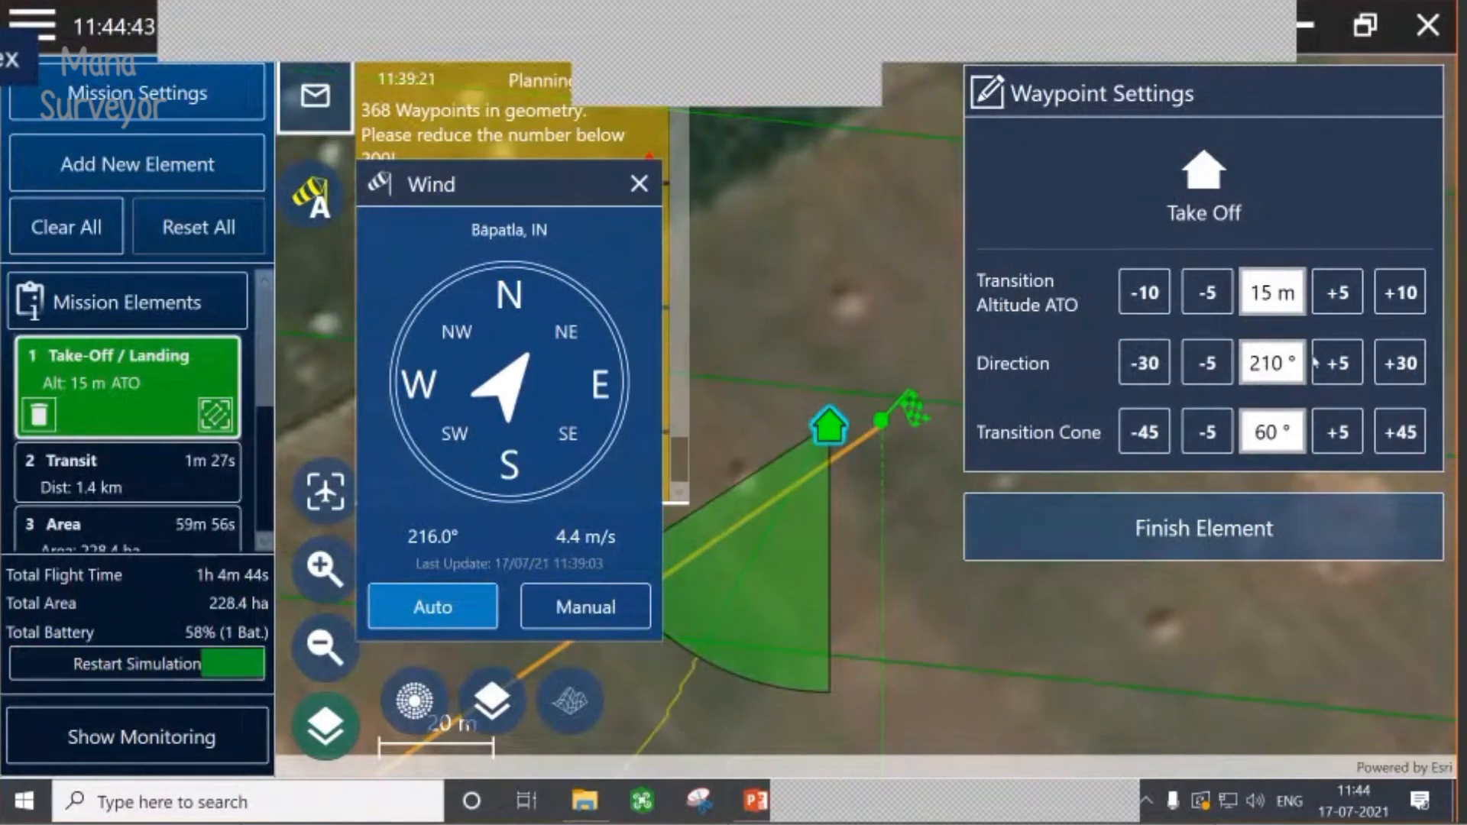
left_click(1335, 365)
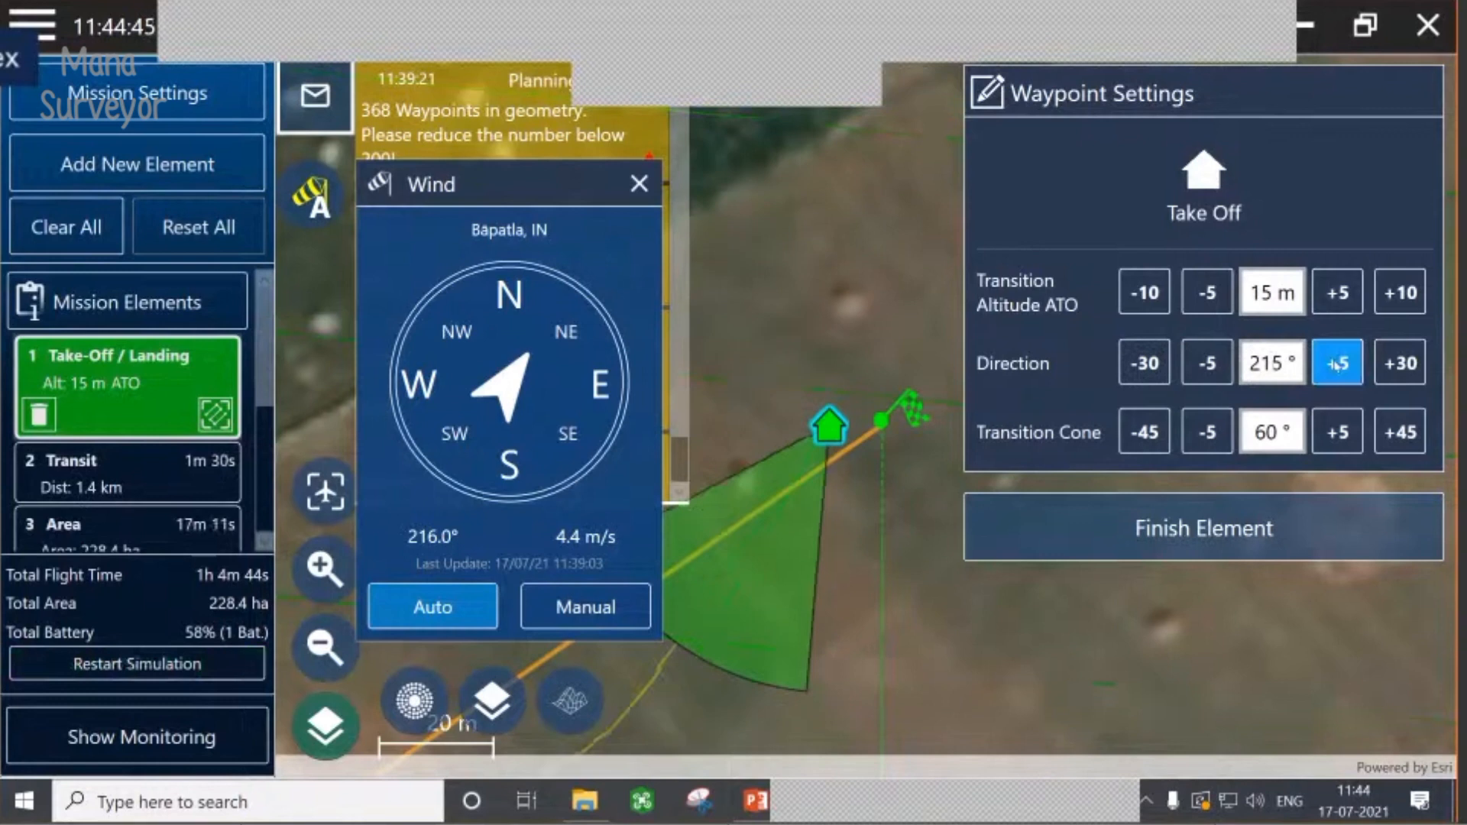
left_click(1334, 364)
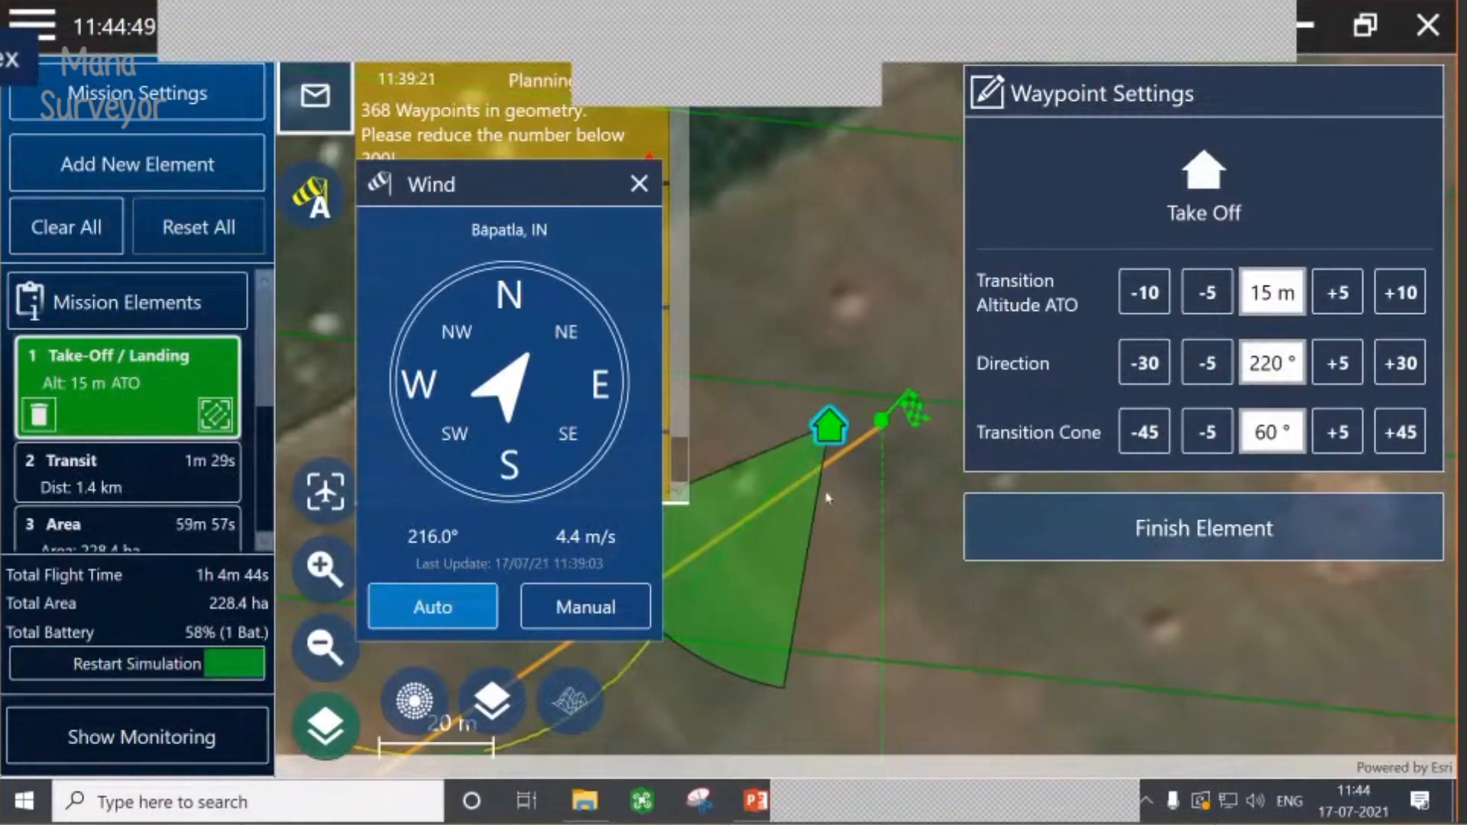
- Try a take-off transition altitude of 30 m and return it to 15 m
scroll(827, 498, "down", 2)
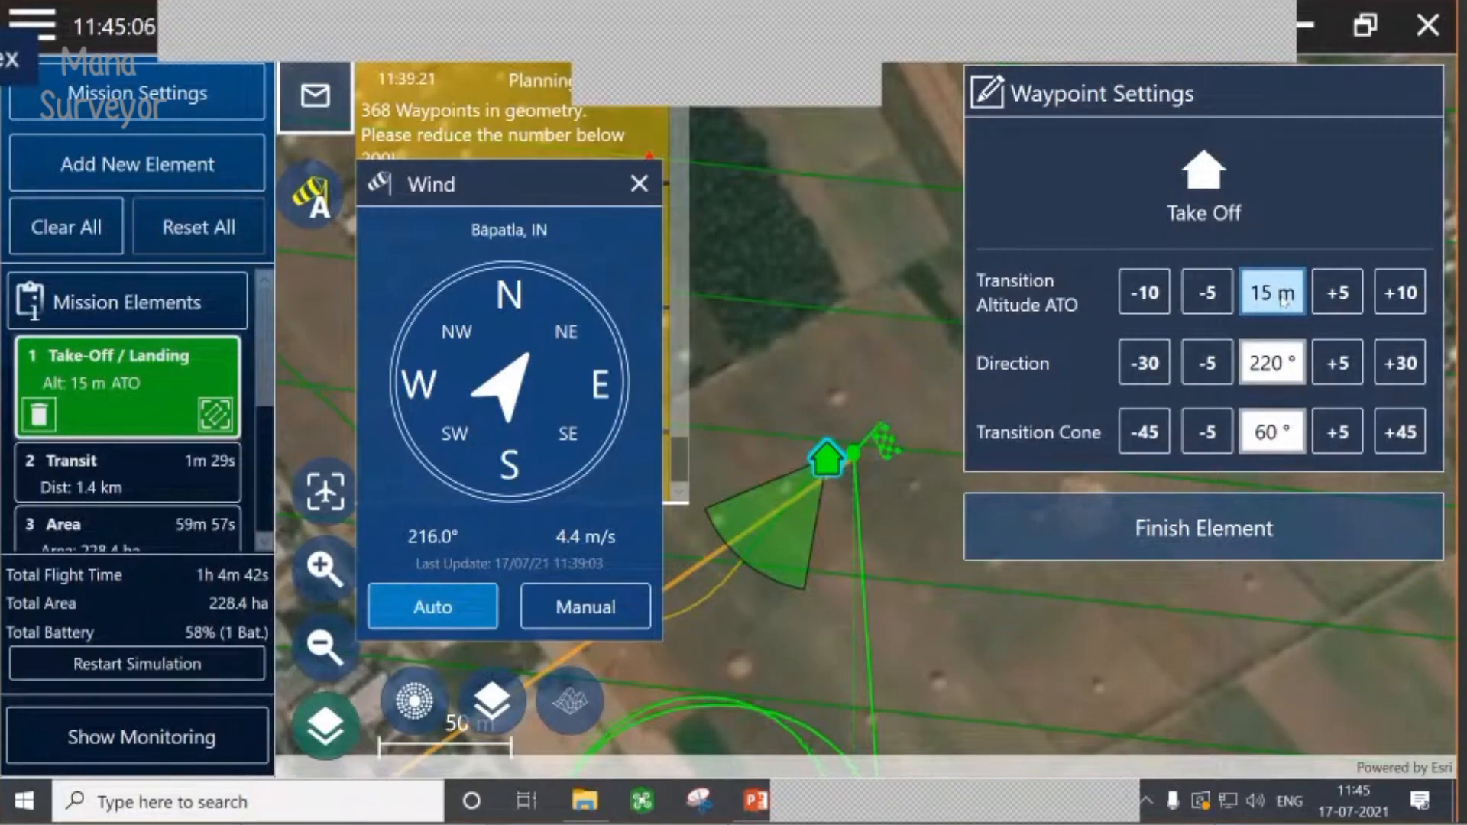
type("30")
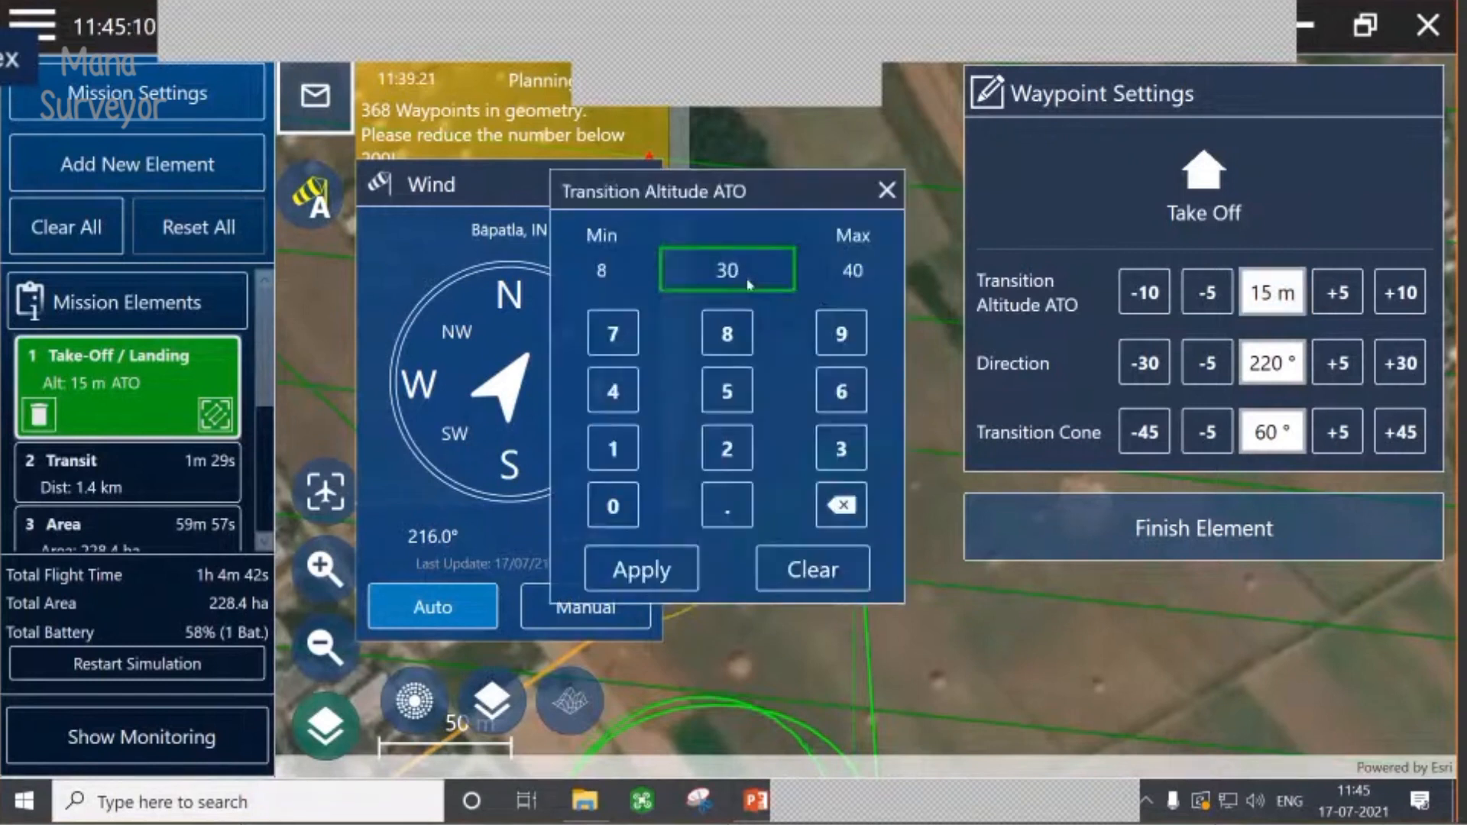
left_click(694, 558)
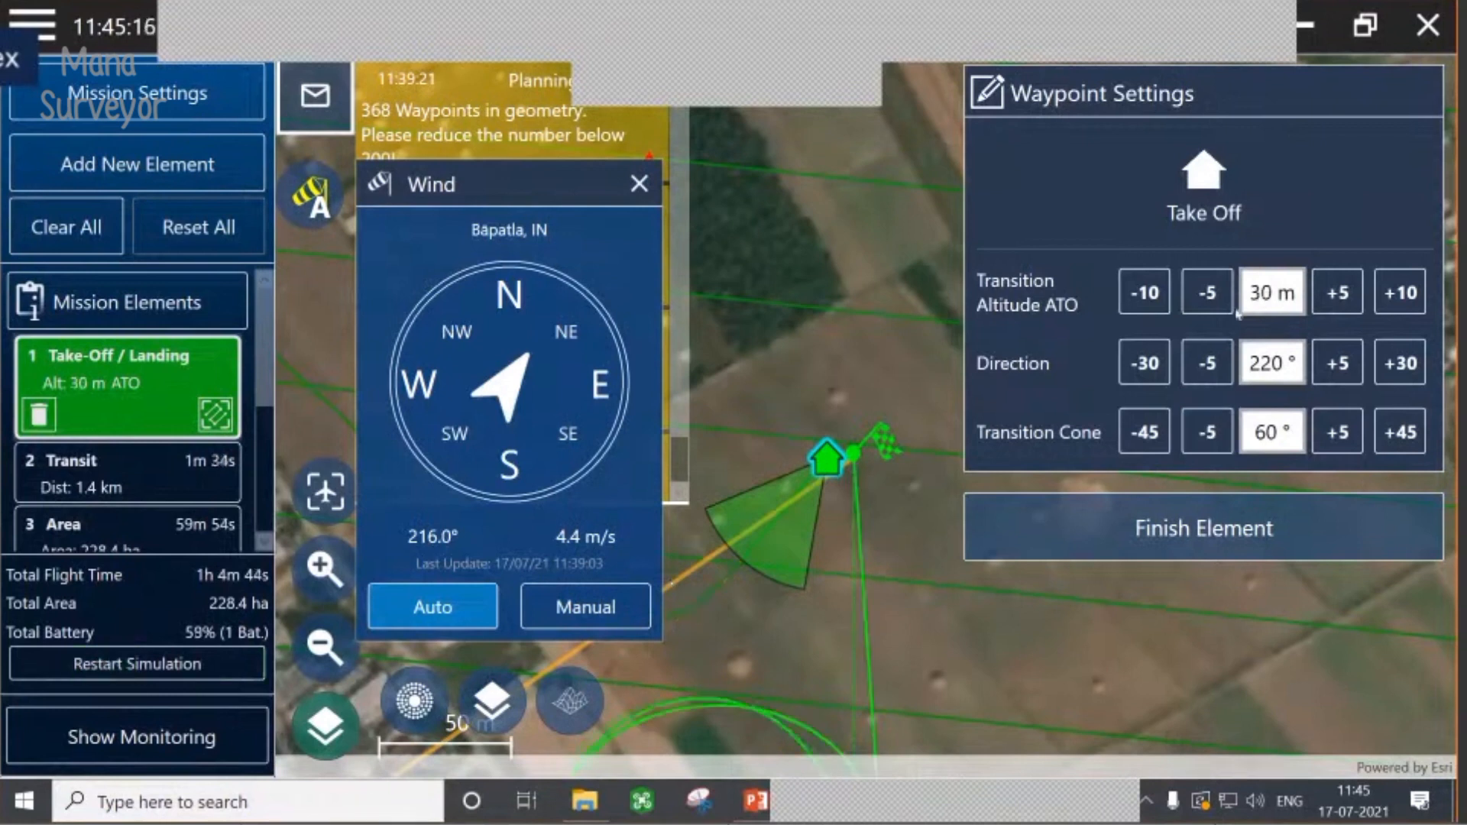
left_click(1280, 298)
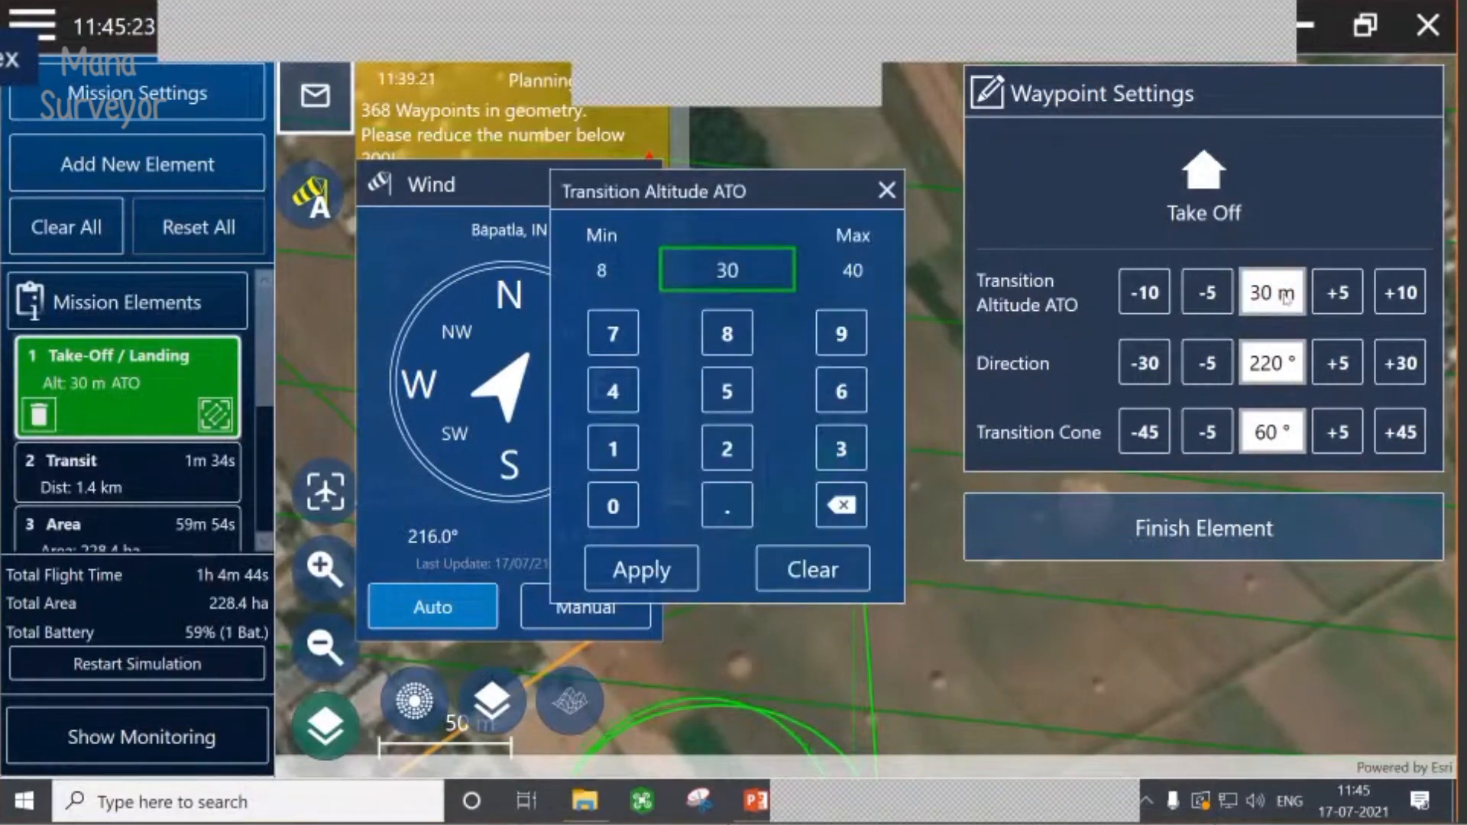
type("15")
left_click(686, 562)
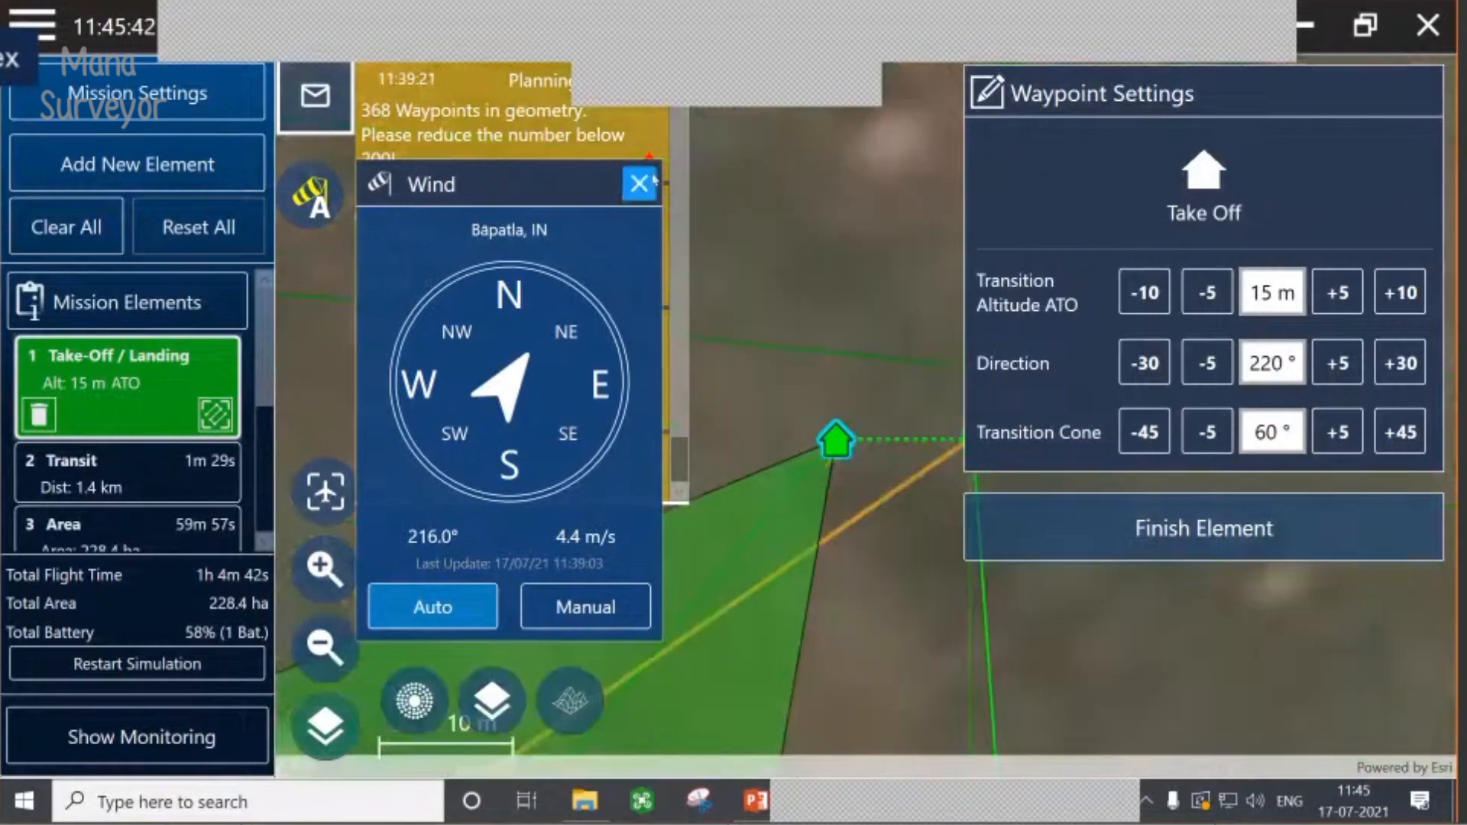
- Close the wind display and set the retransition point's altitude to 15 m and its direction to 30°
left_click(639, 183)
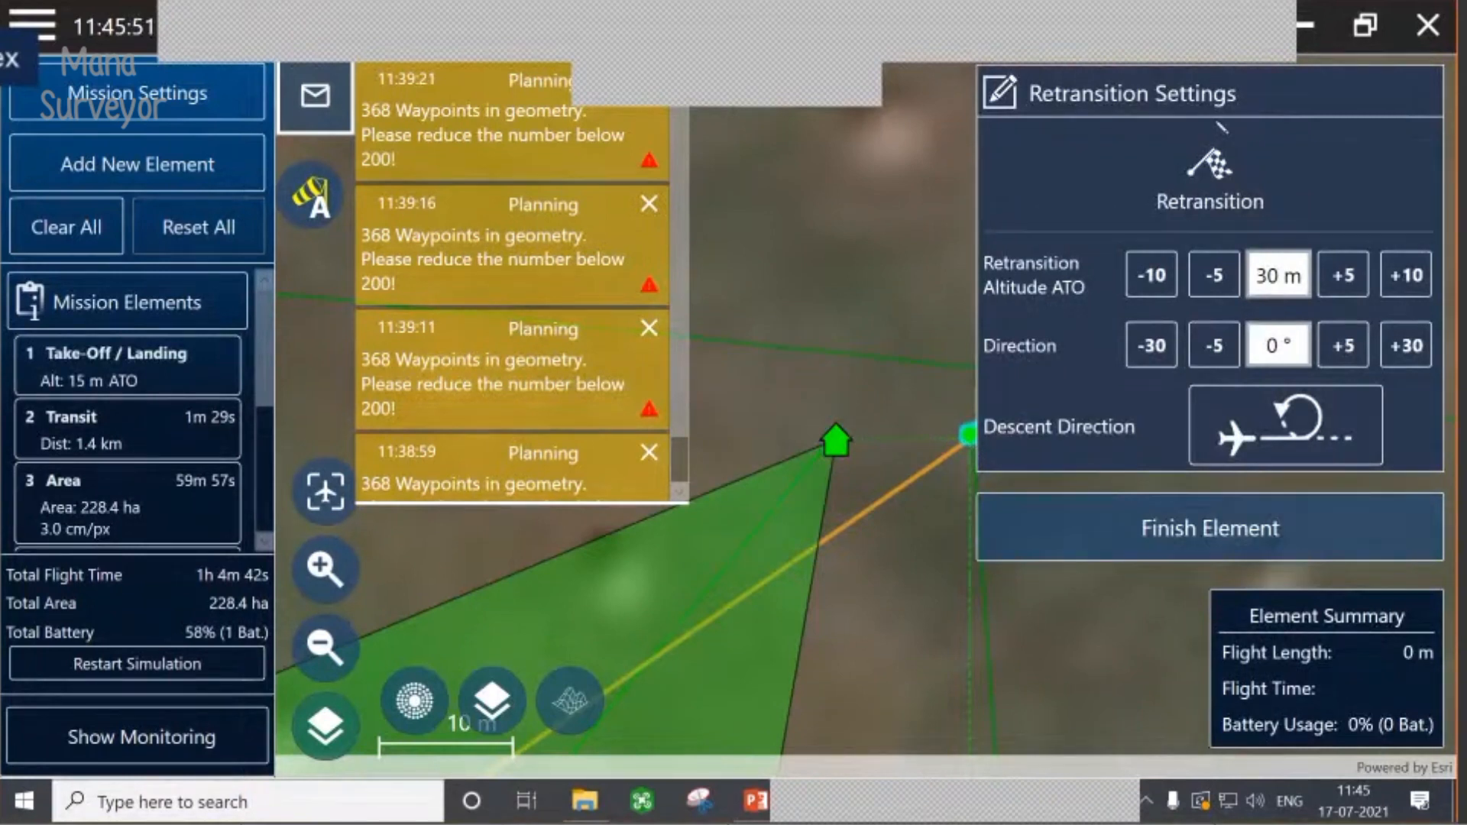
left_click(1281, 276)
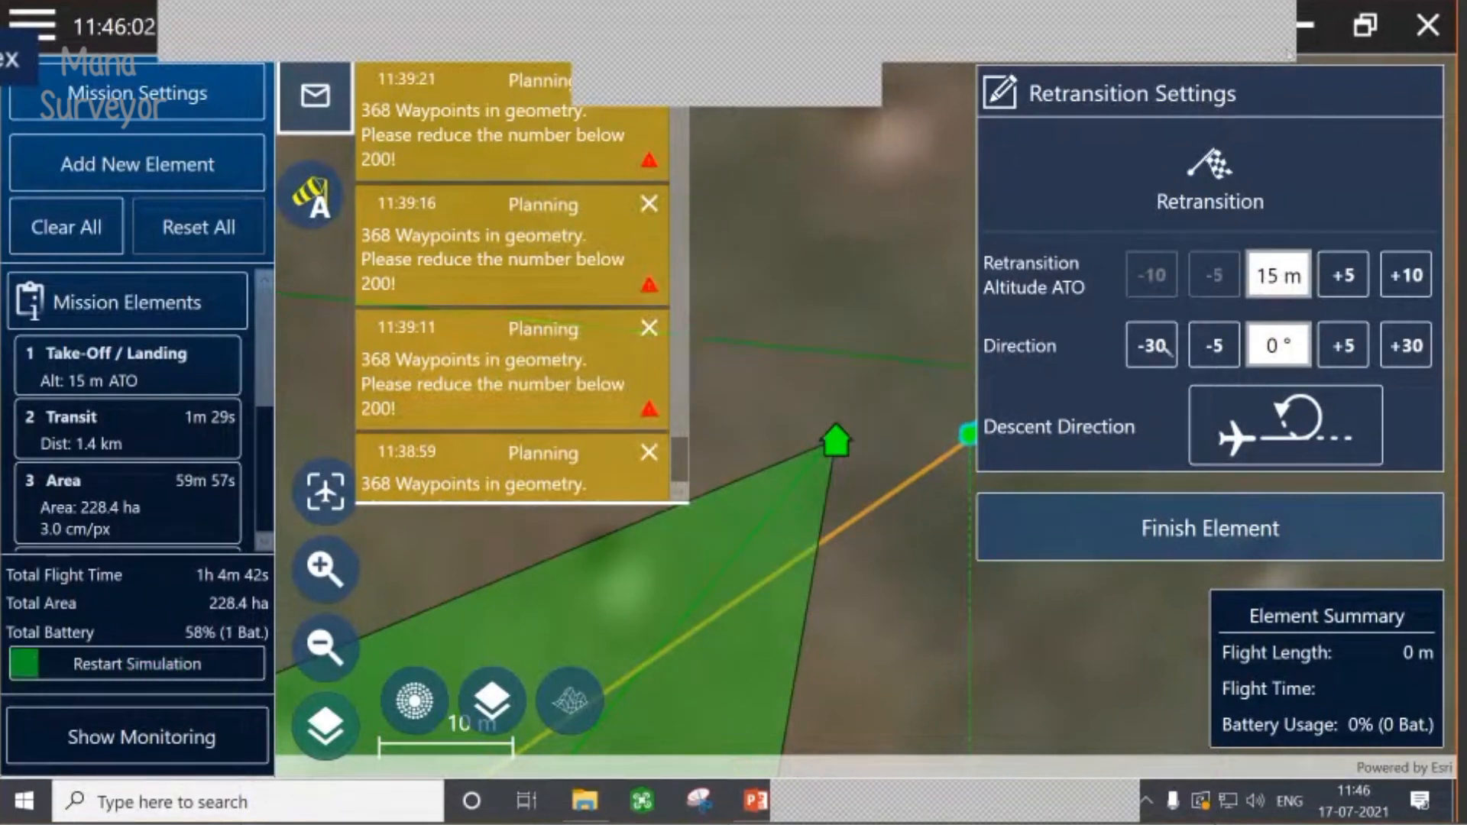
left_click(1151, 345)
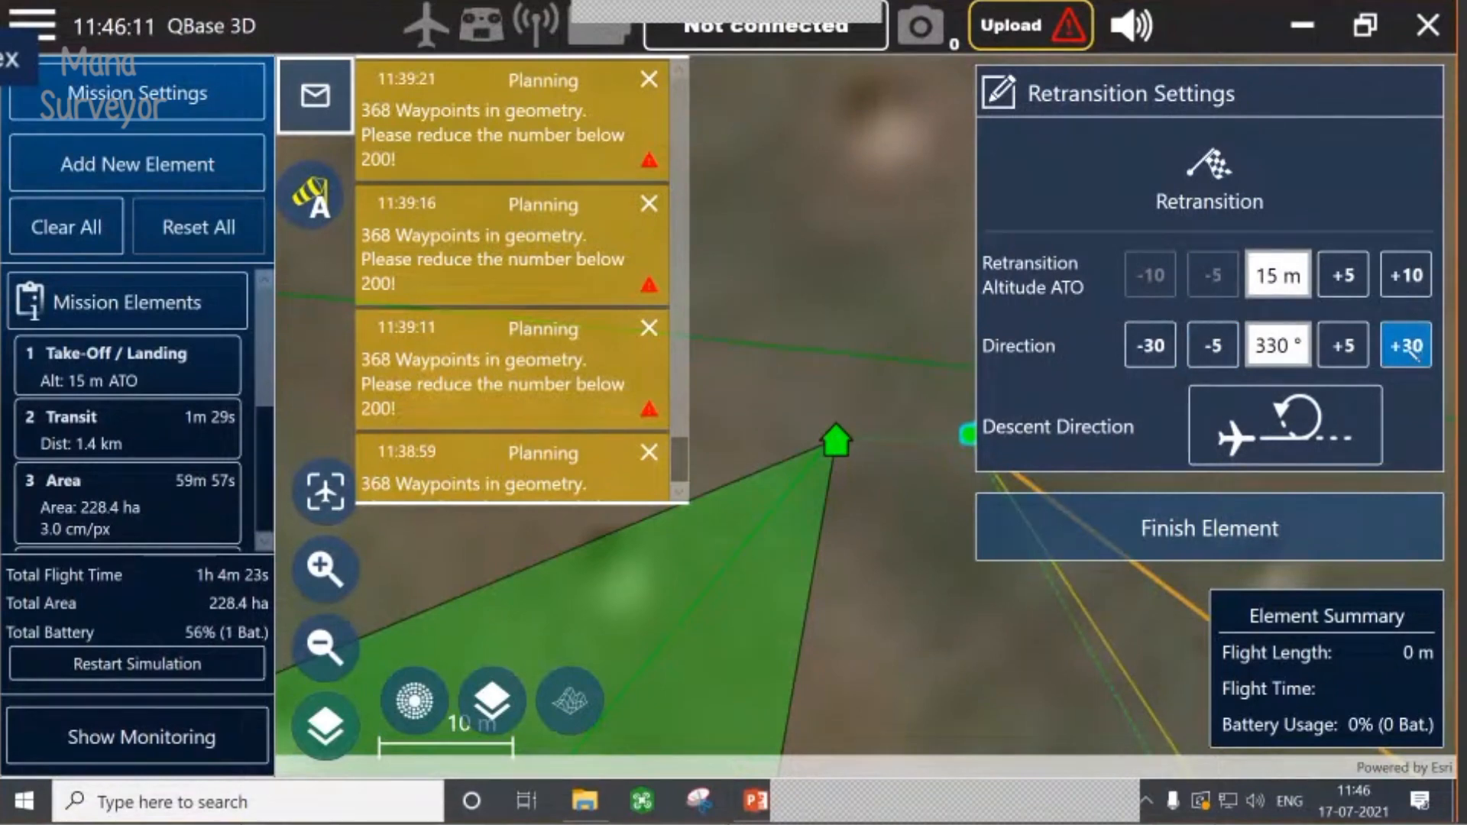
left_click(1407, 350)
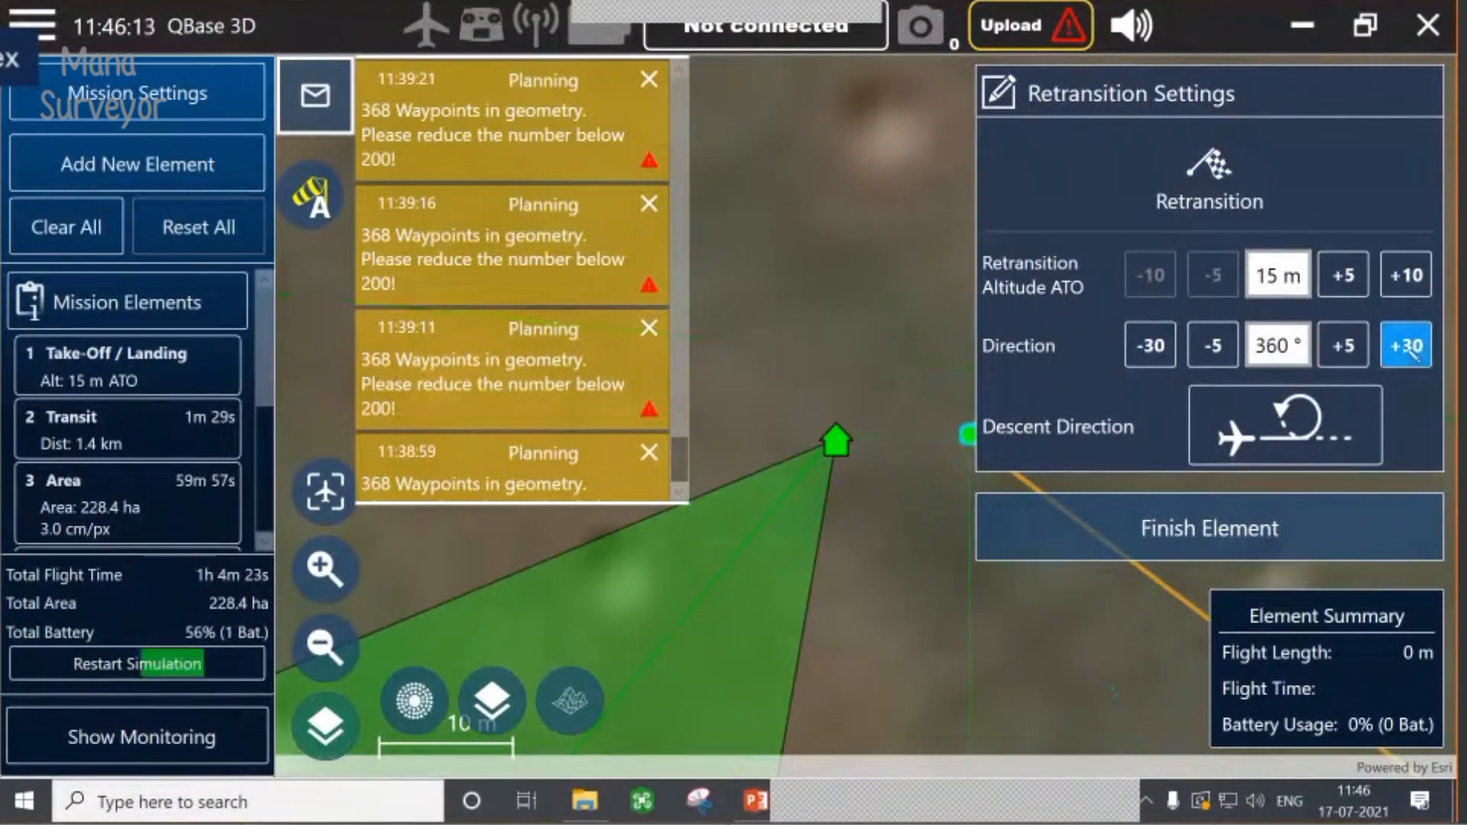
left_click(1408, 350)
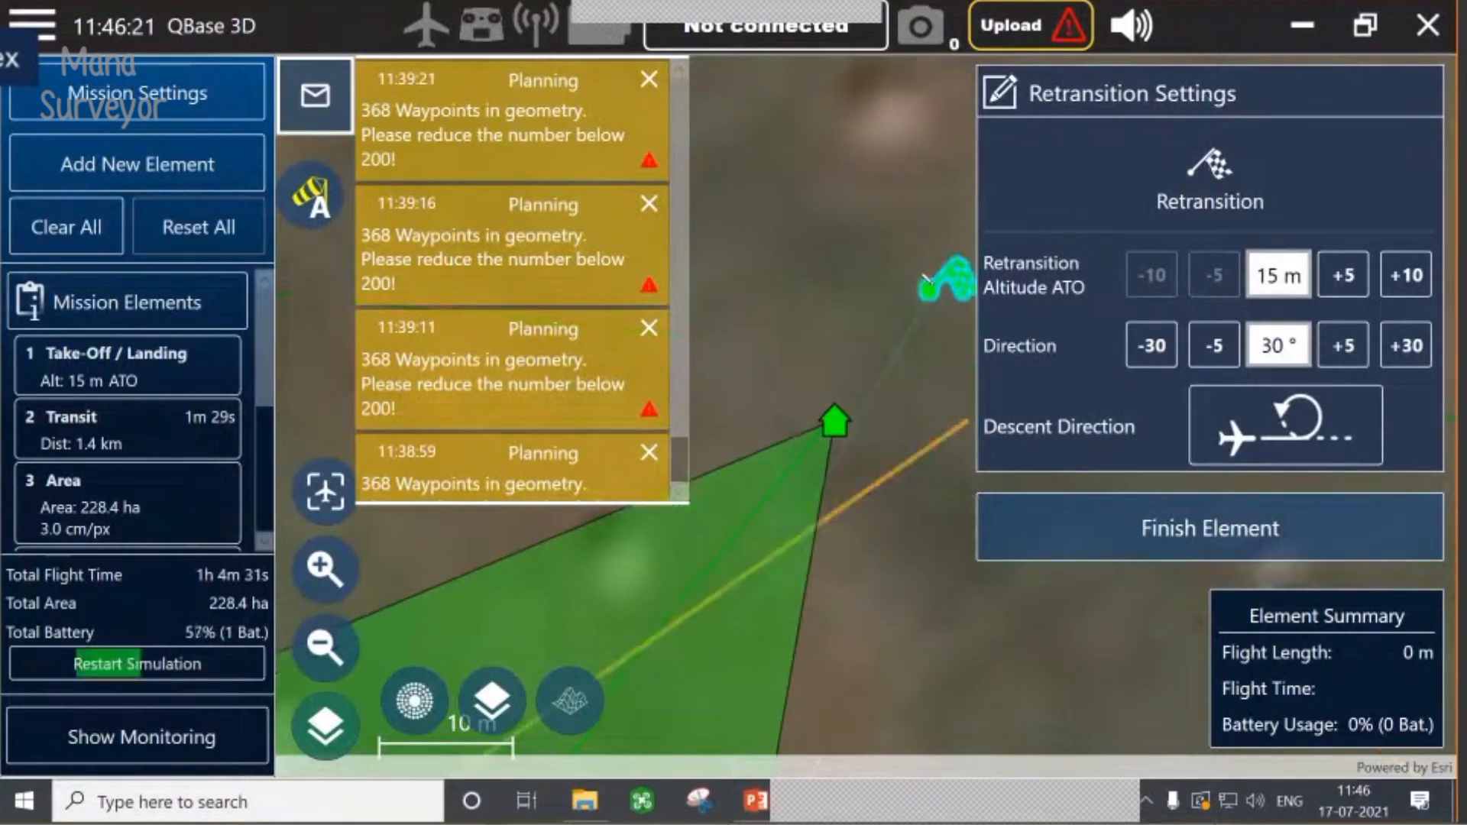
- Move the retransition point to the south-east of the take-off point and finish the element
mouse_move(926, 279)
left_mouse_down()
mouse_move(910, 245)
mouse_move(849, 233)
mouse_move(878, 229)
mouse_move(936, 351)
mouse_move(993, 544)
mouse_move(1090, 585)
left_mouse_up()
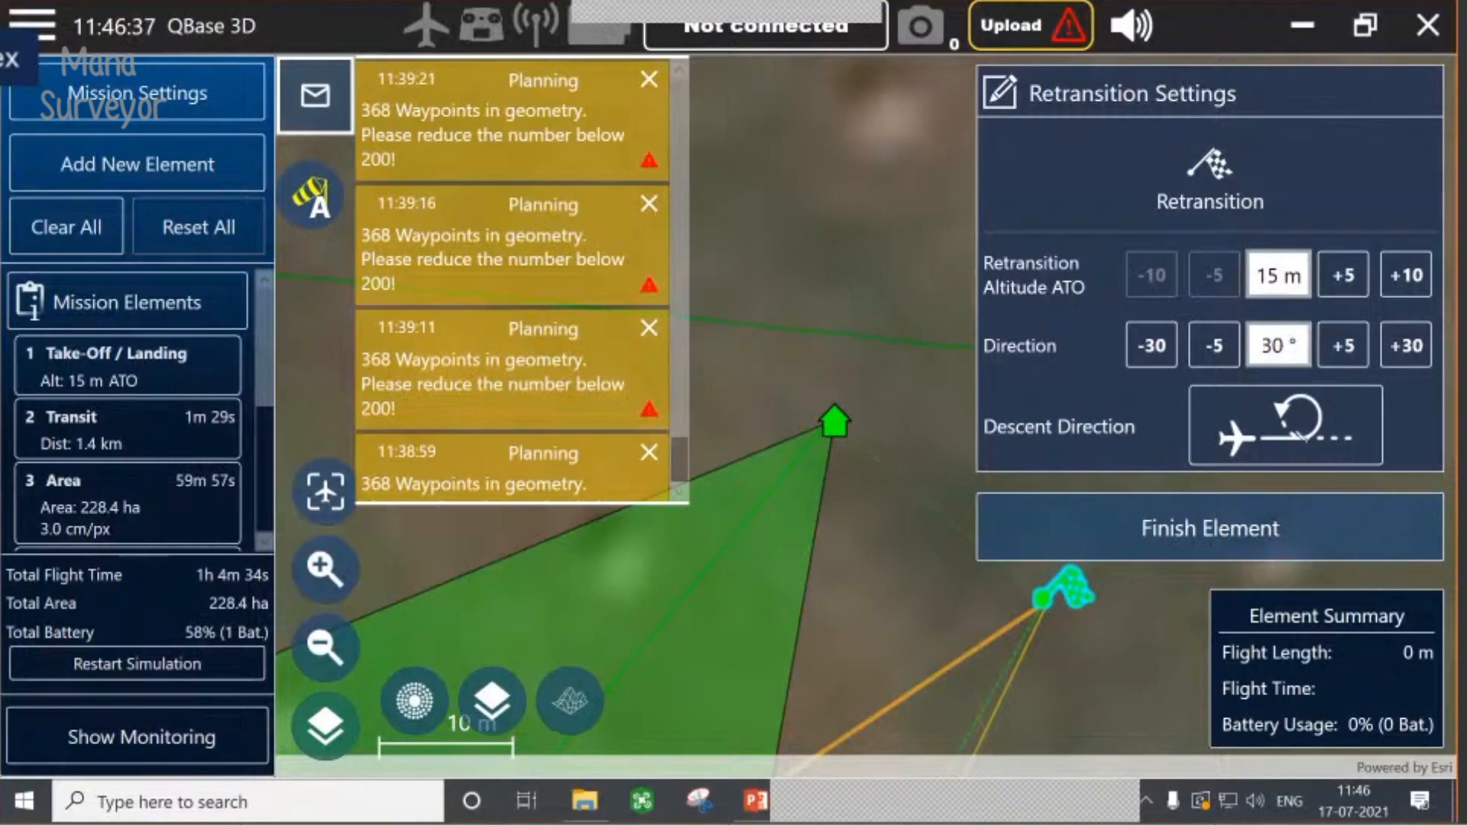
left_click(1211, 527)
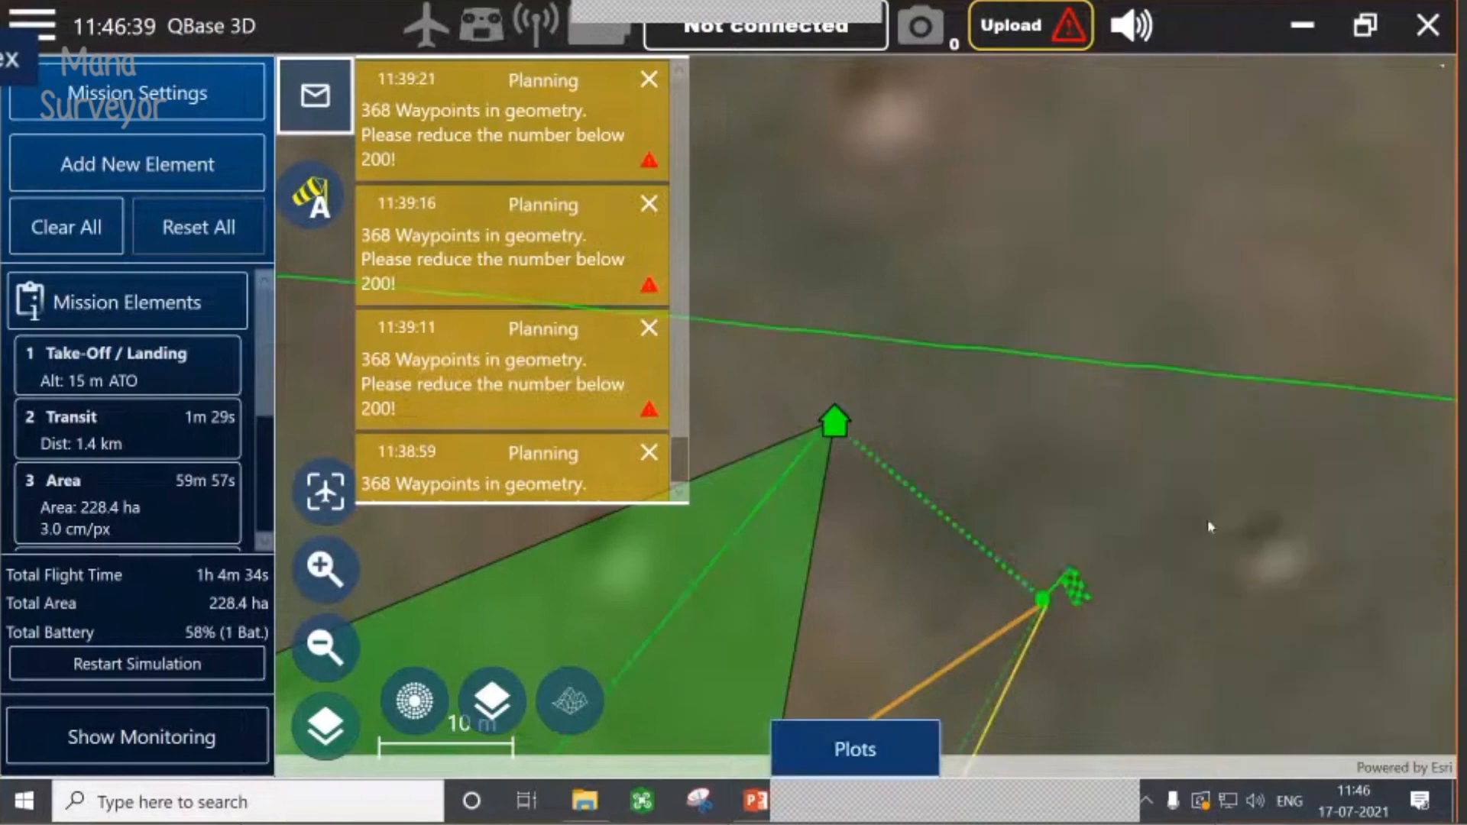
scroll(986, 428, "down", 2)
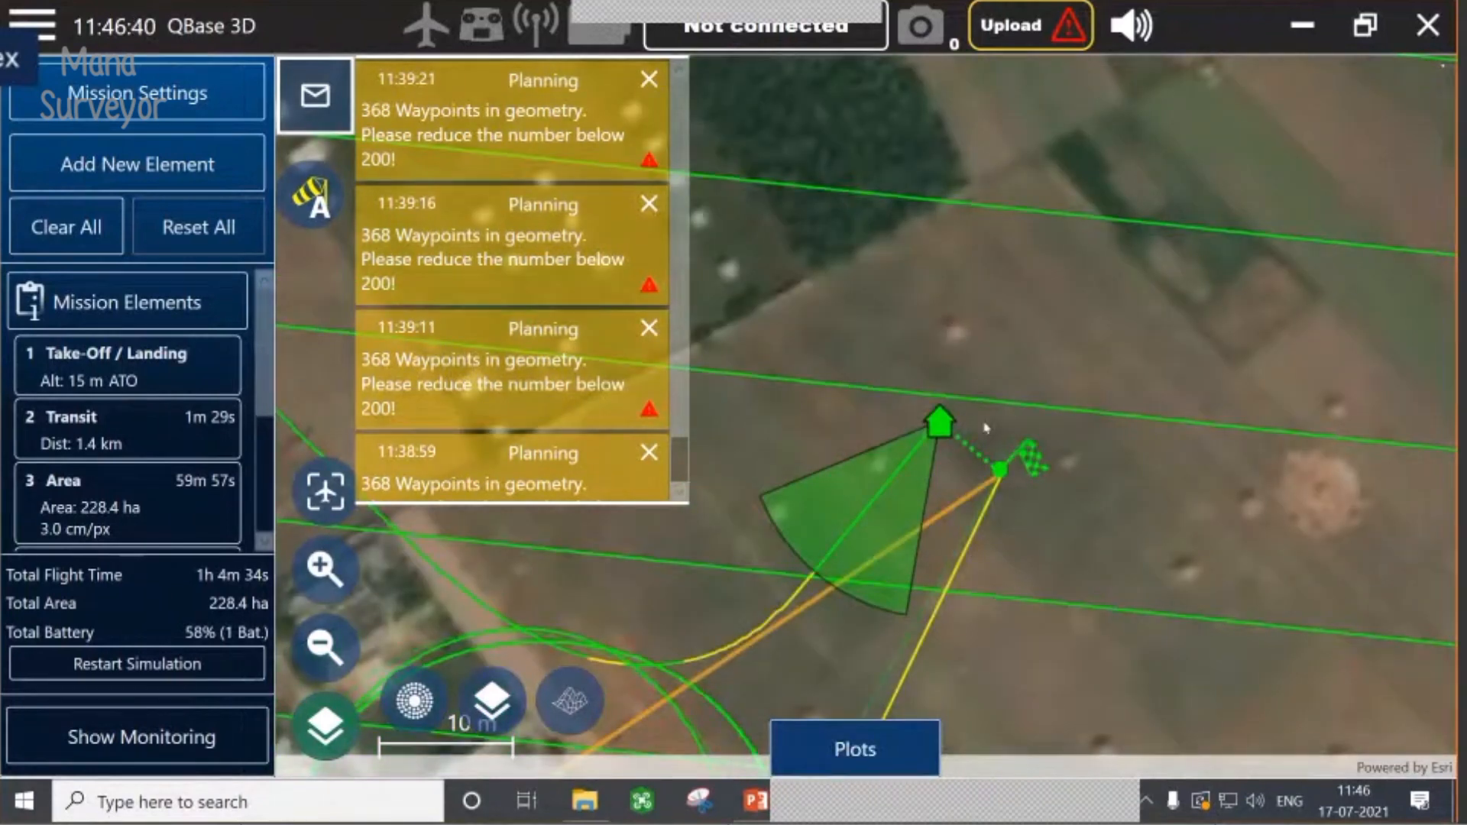
scroll(985, 427, "down", 3)
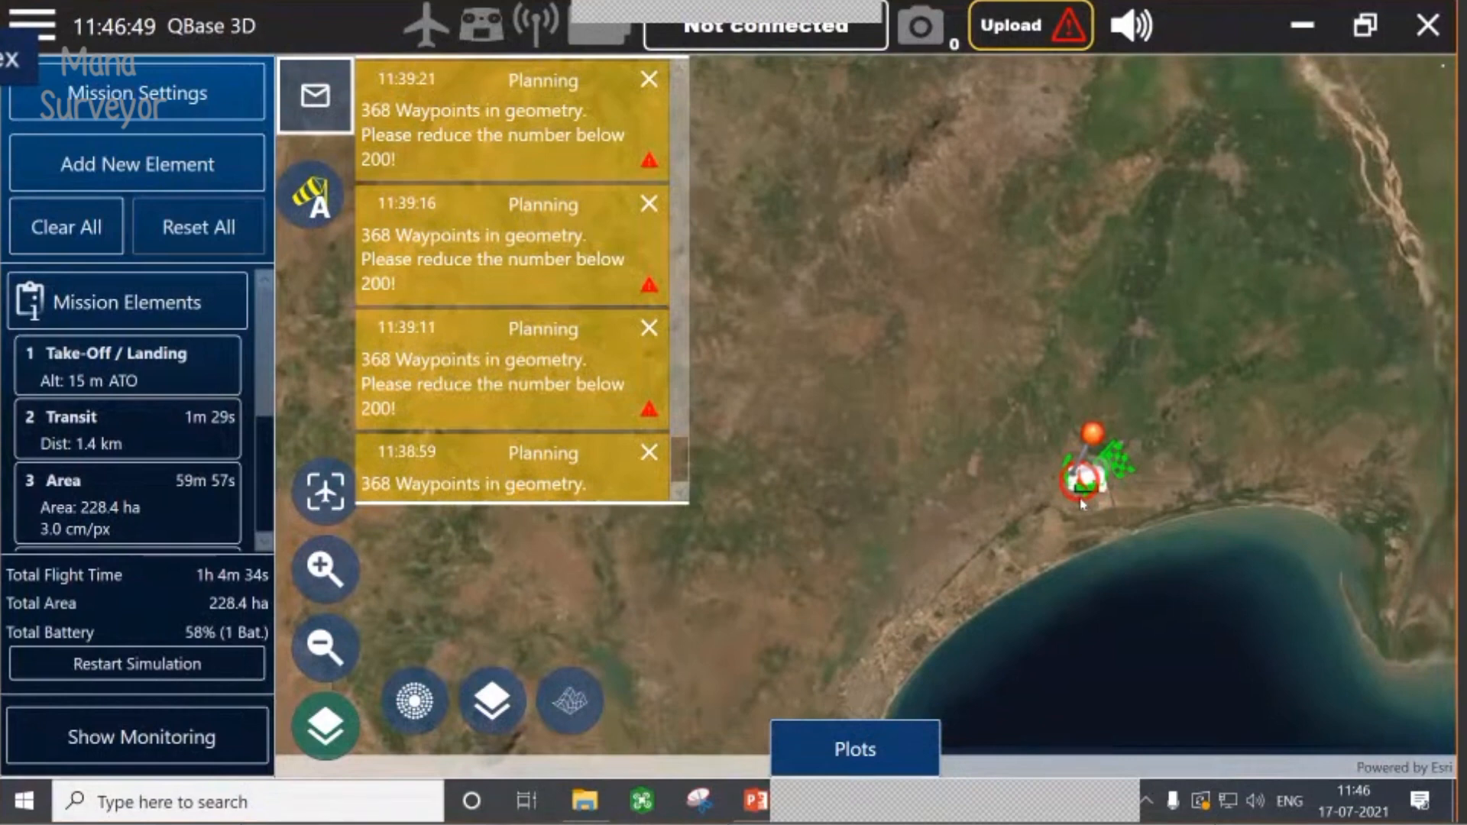
scroll(1091, 490, "up", 5)
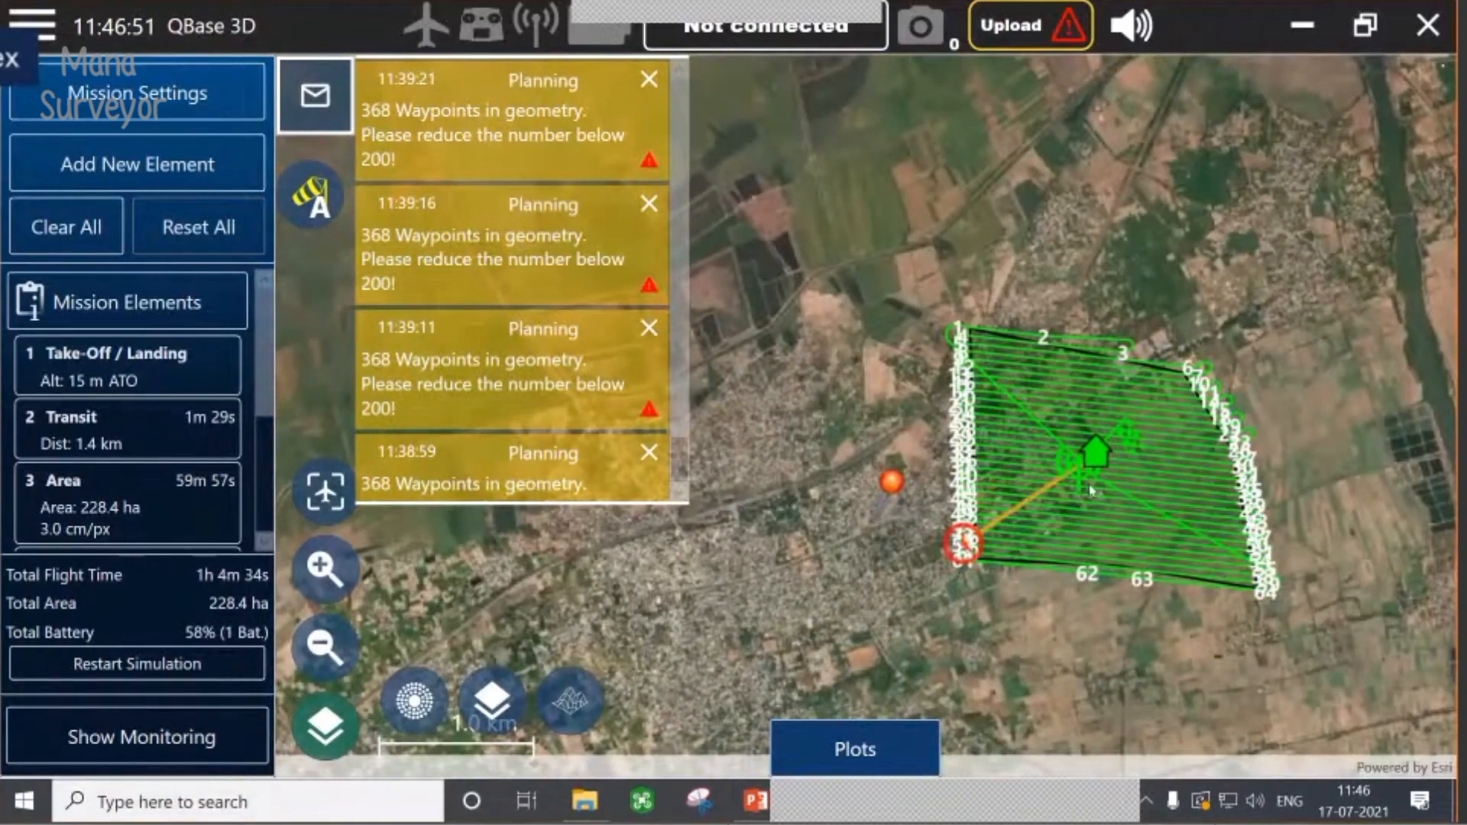
scroll(1091, 490, "up", 2)
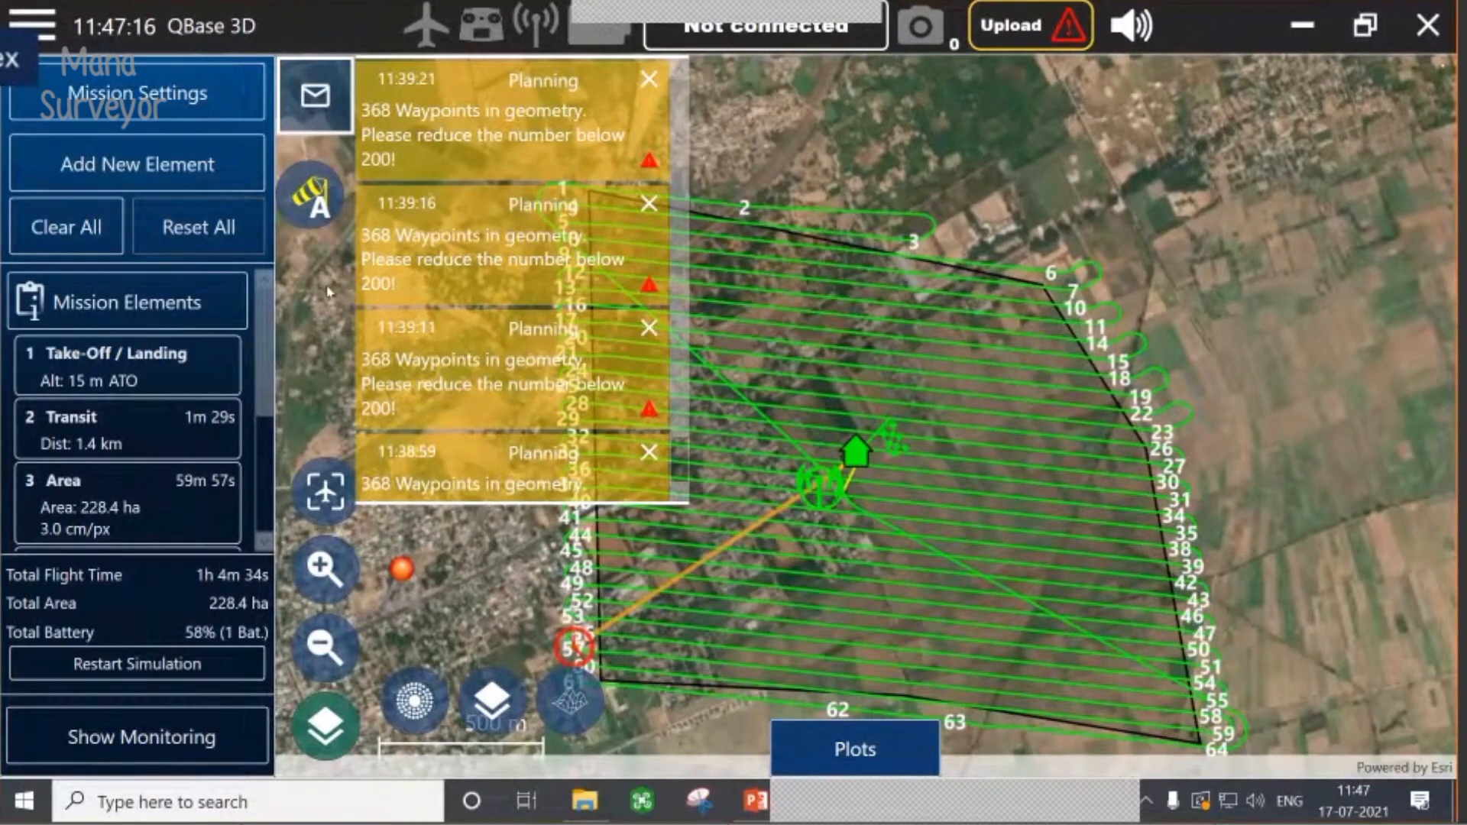
- Start a new drawn area element and enable Optimise Leg Seq. in the survey area's advanced settings
left_click(138, 164)
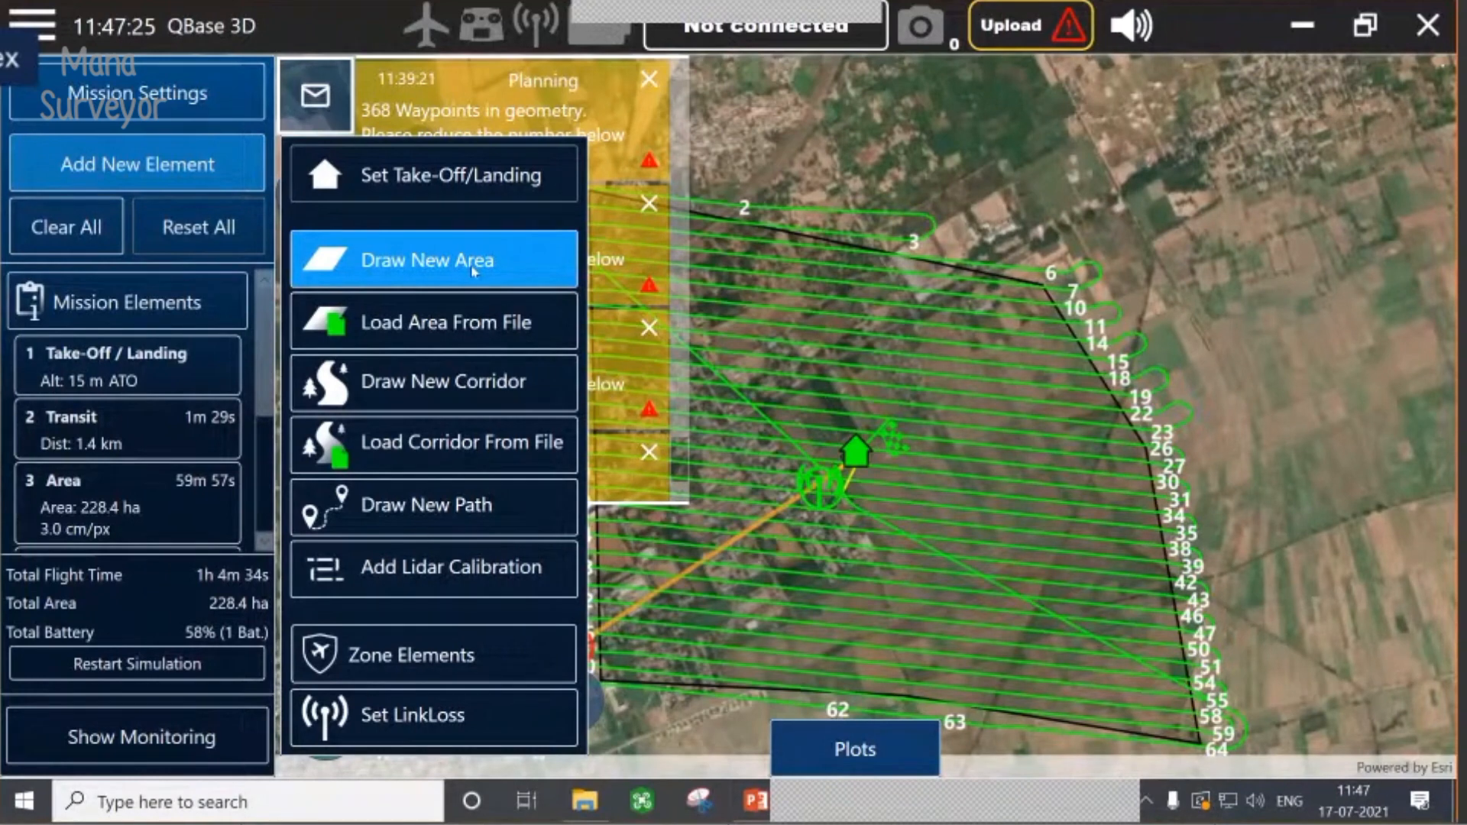
left_click(474, 263)
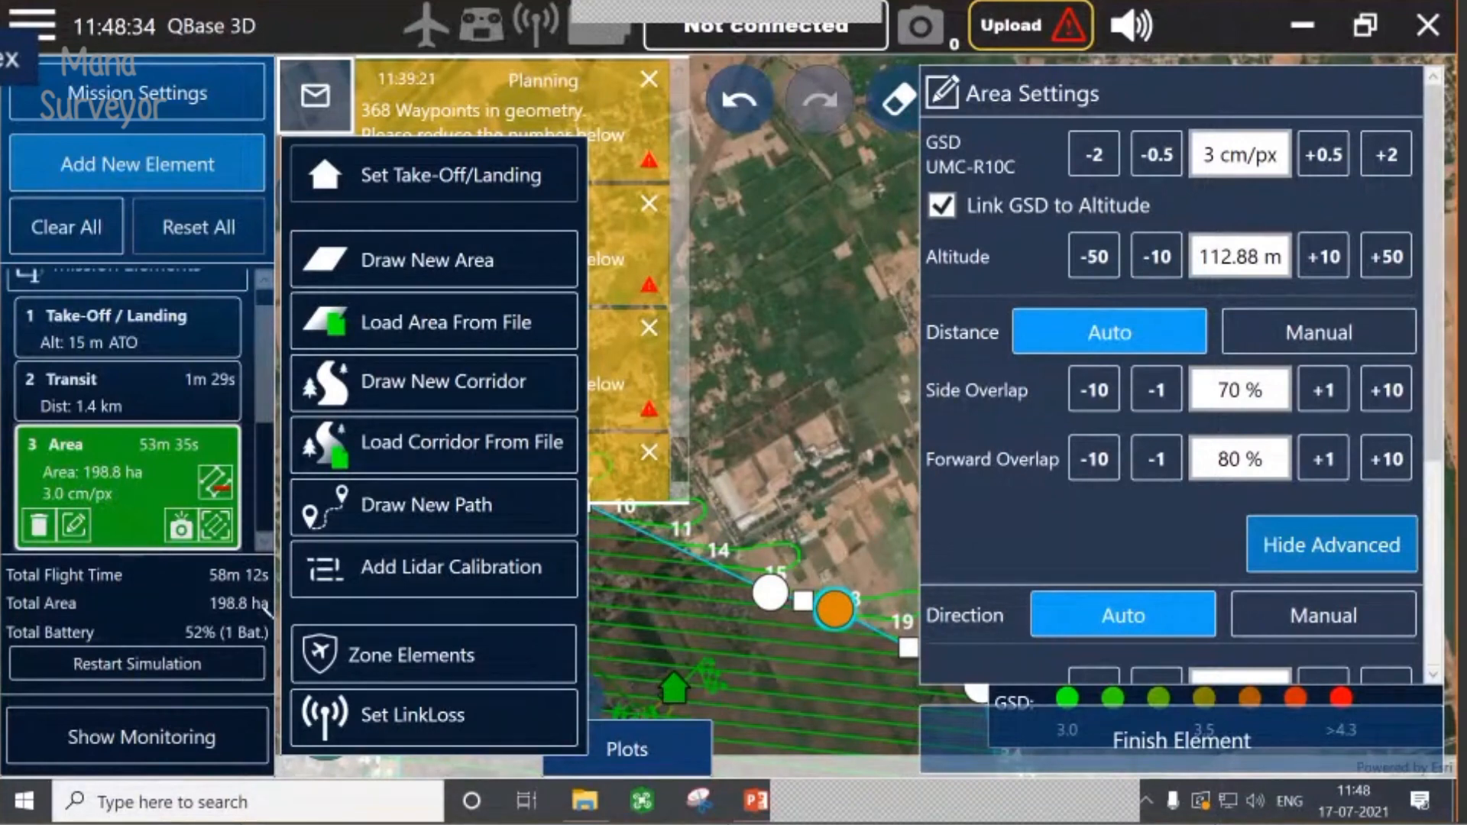
scroll(757, 529, "down", 3)
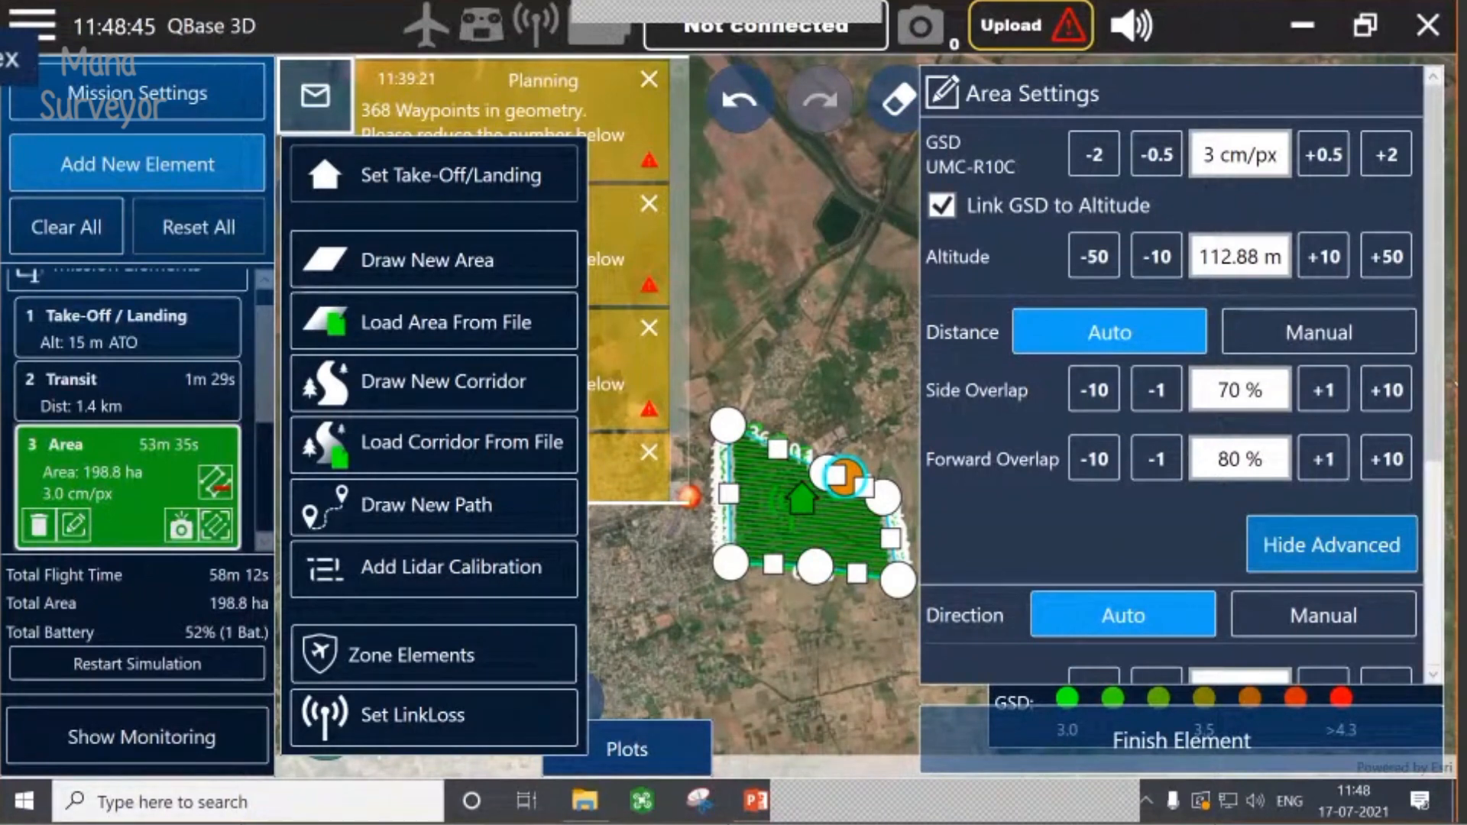
scroll(1169, 374, "down", 5)
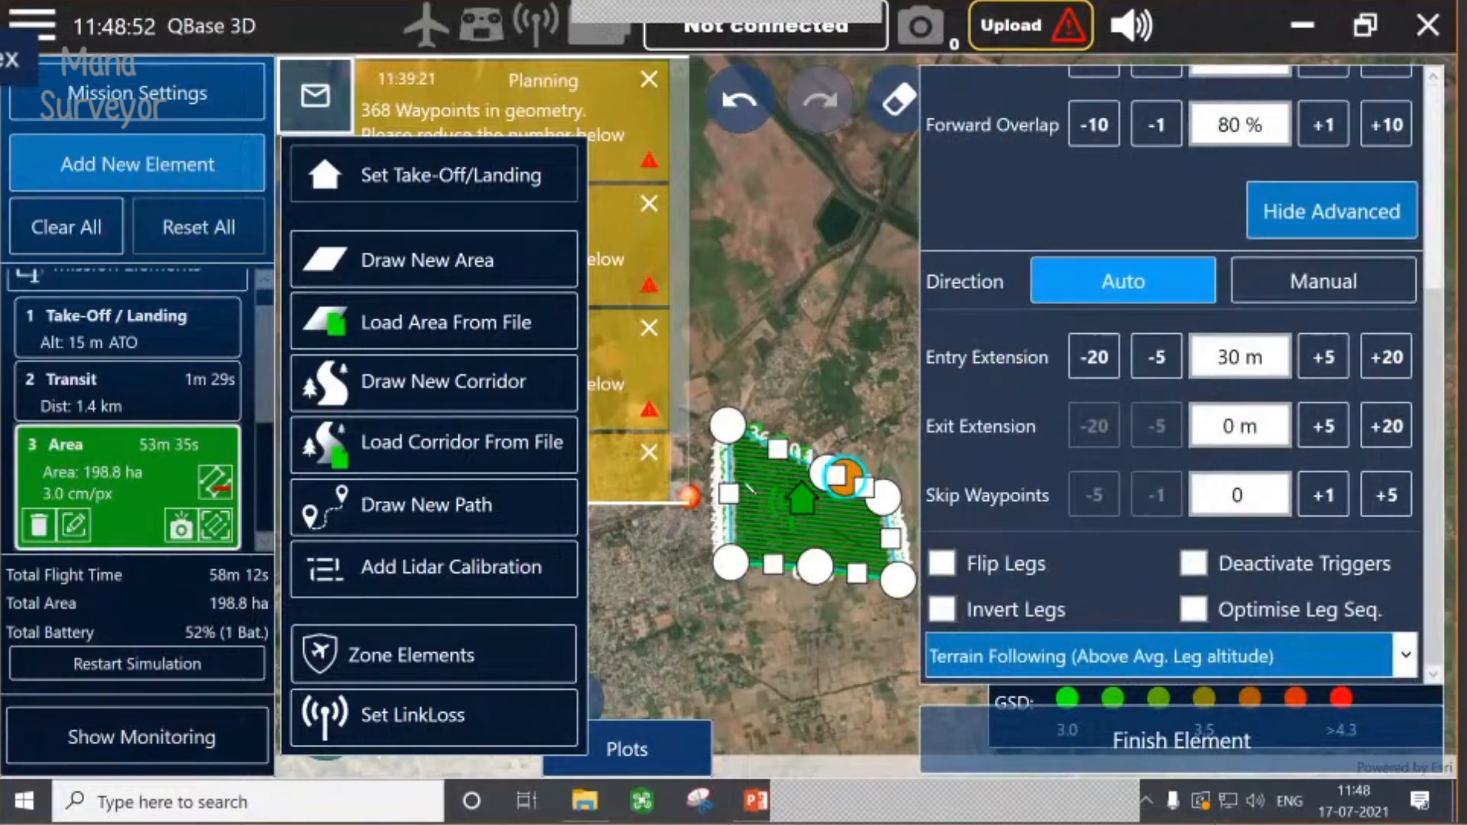
left_click(1192, 608)
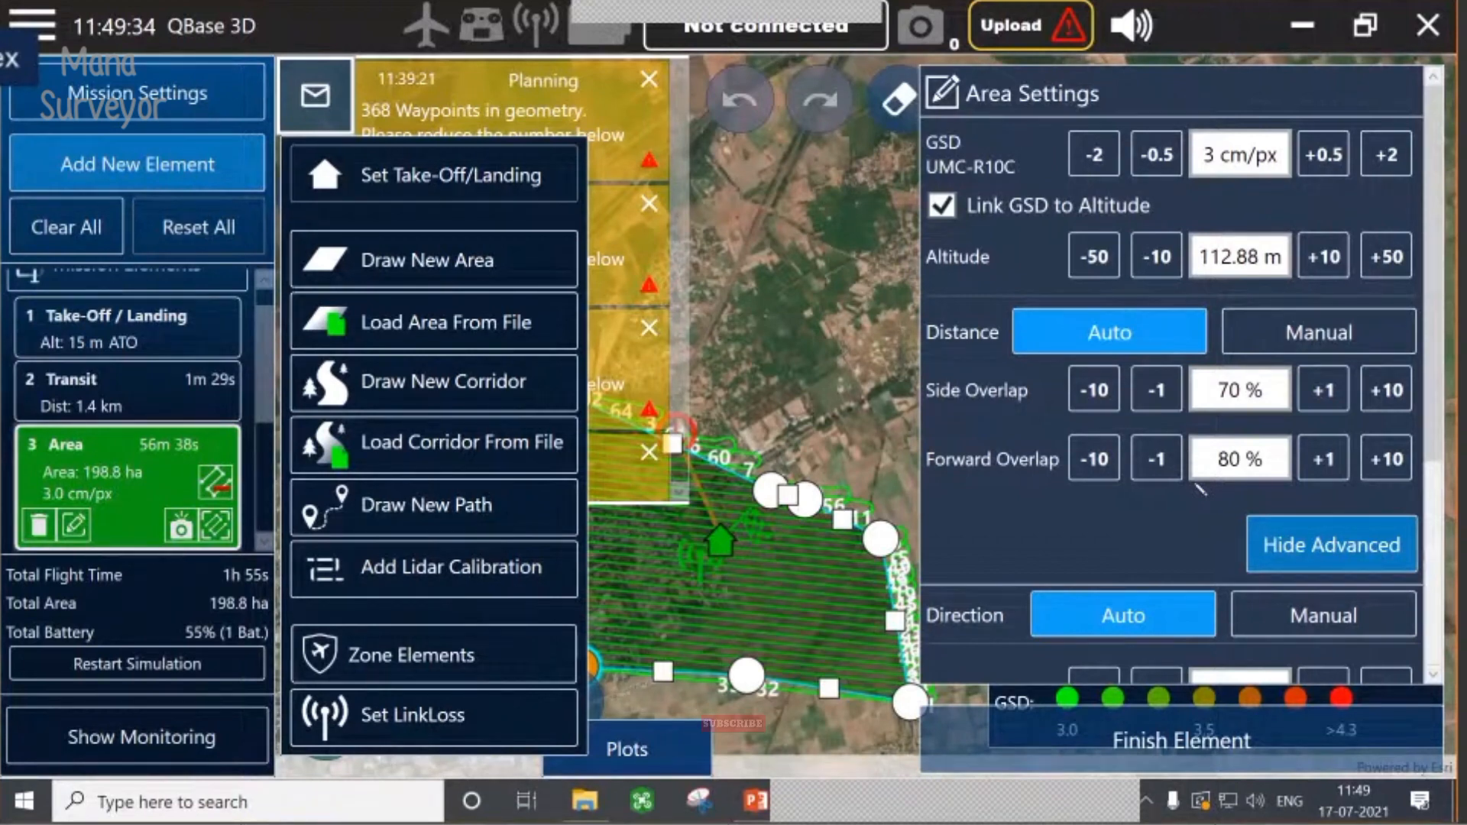
scroll(1196, 484, "down", 1)
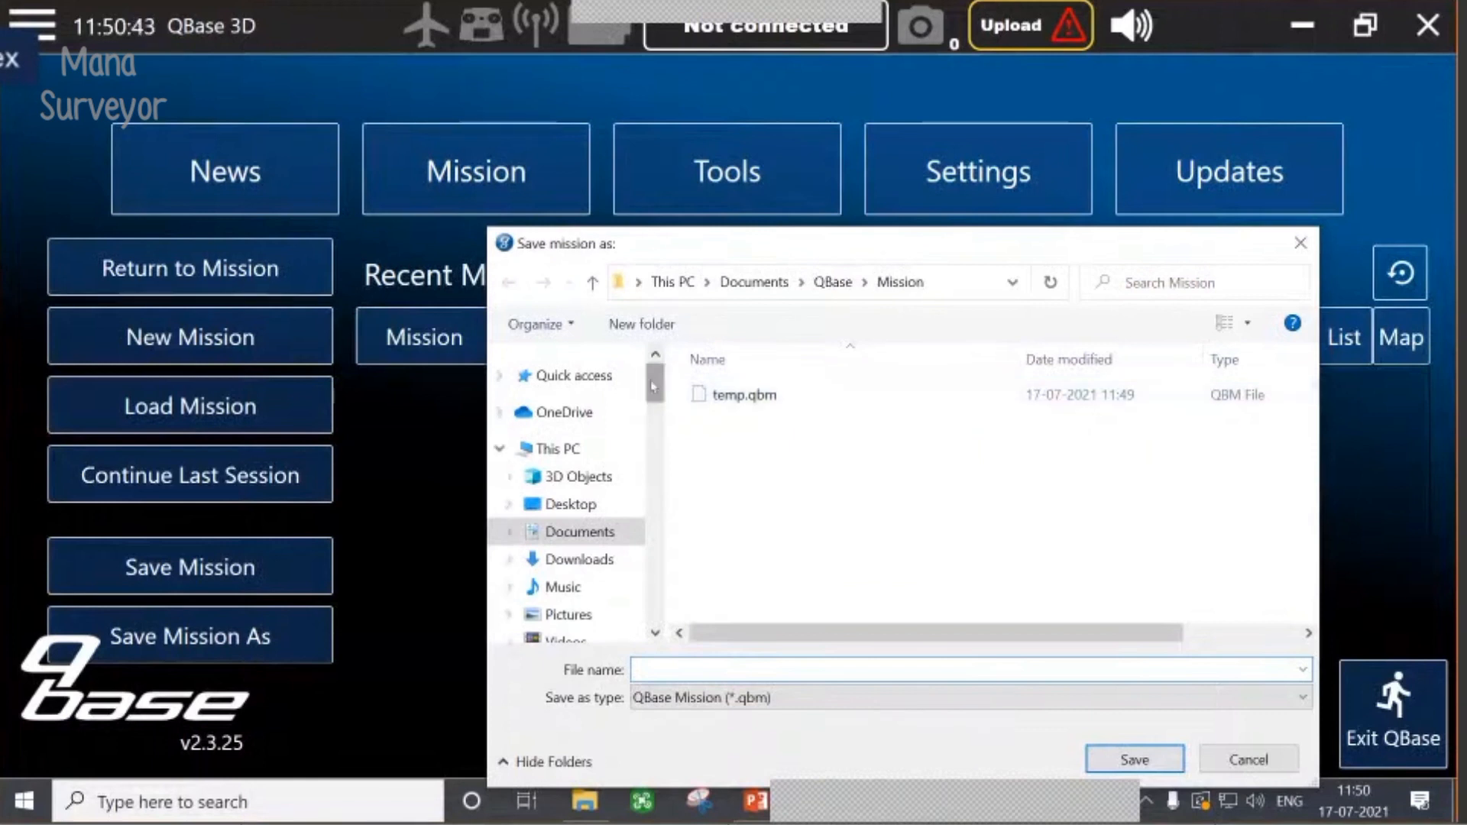
- Choose the AP_HRDI_BAPATLA folder on New Volume (H:) as the save location for the mission
scroll(575, 458, "down", 10)
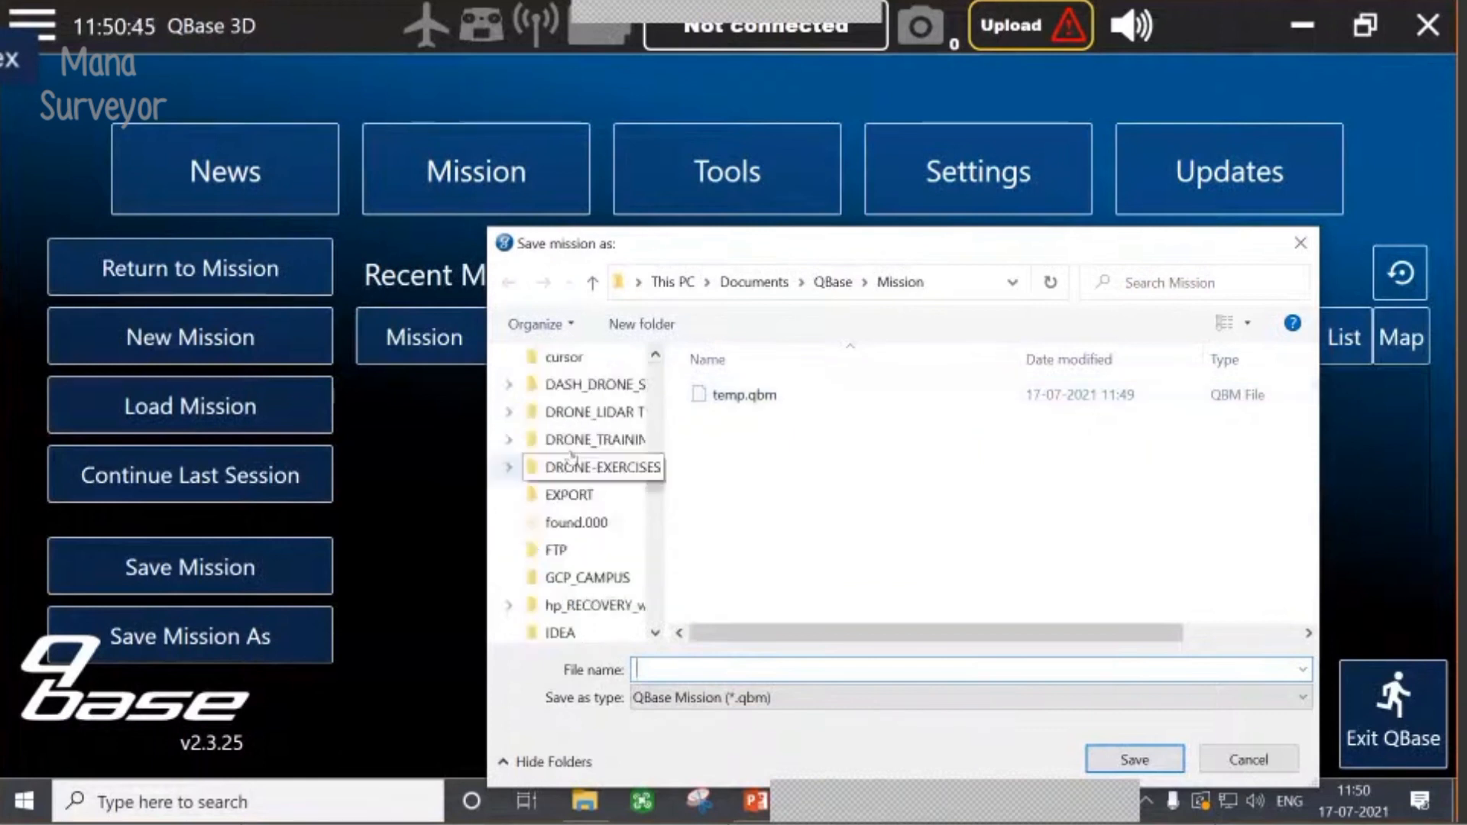
scroll(566, 466, "up", 5)
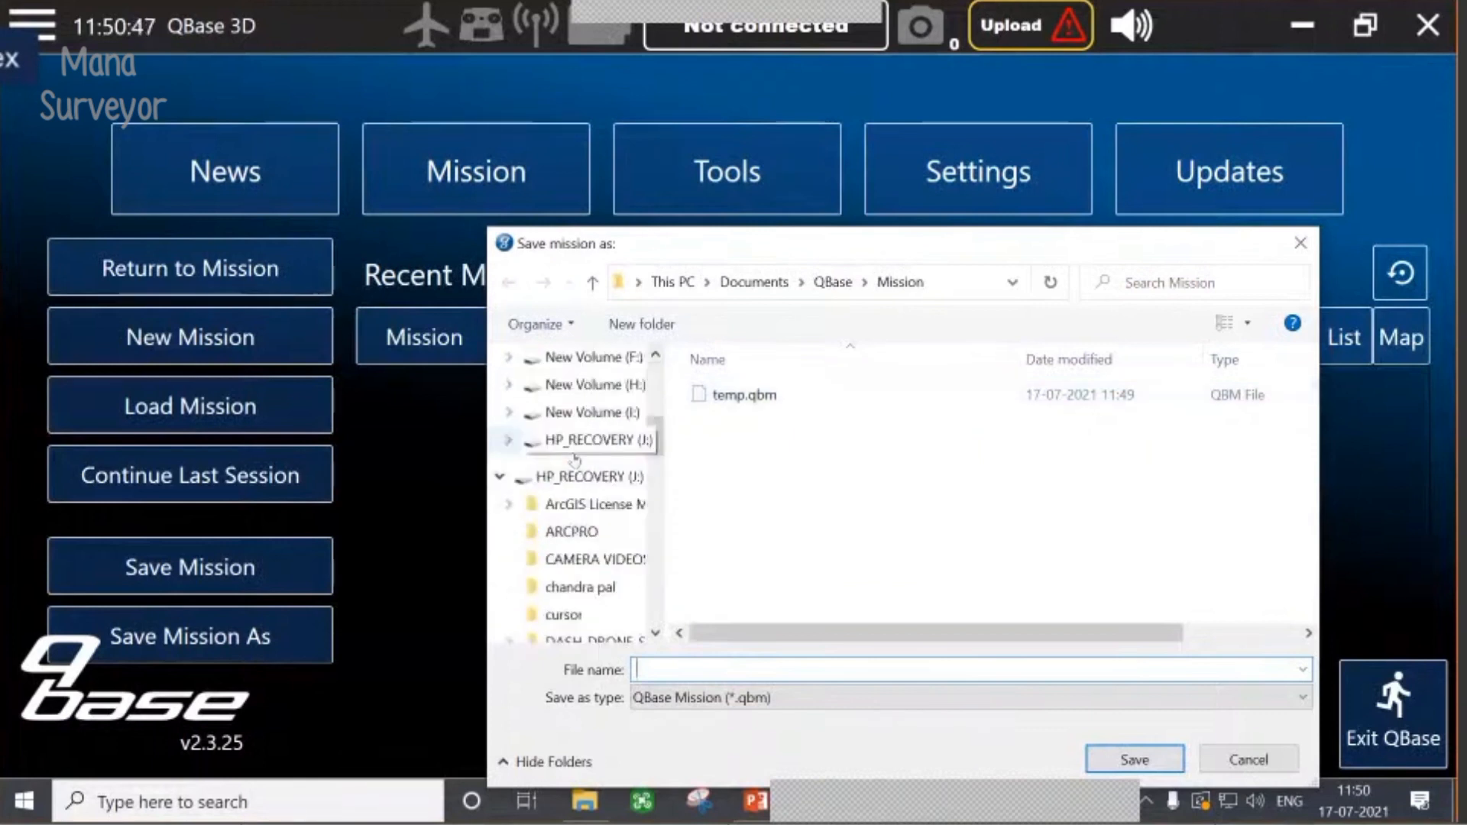
left_click(500, 476)
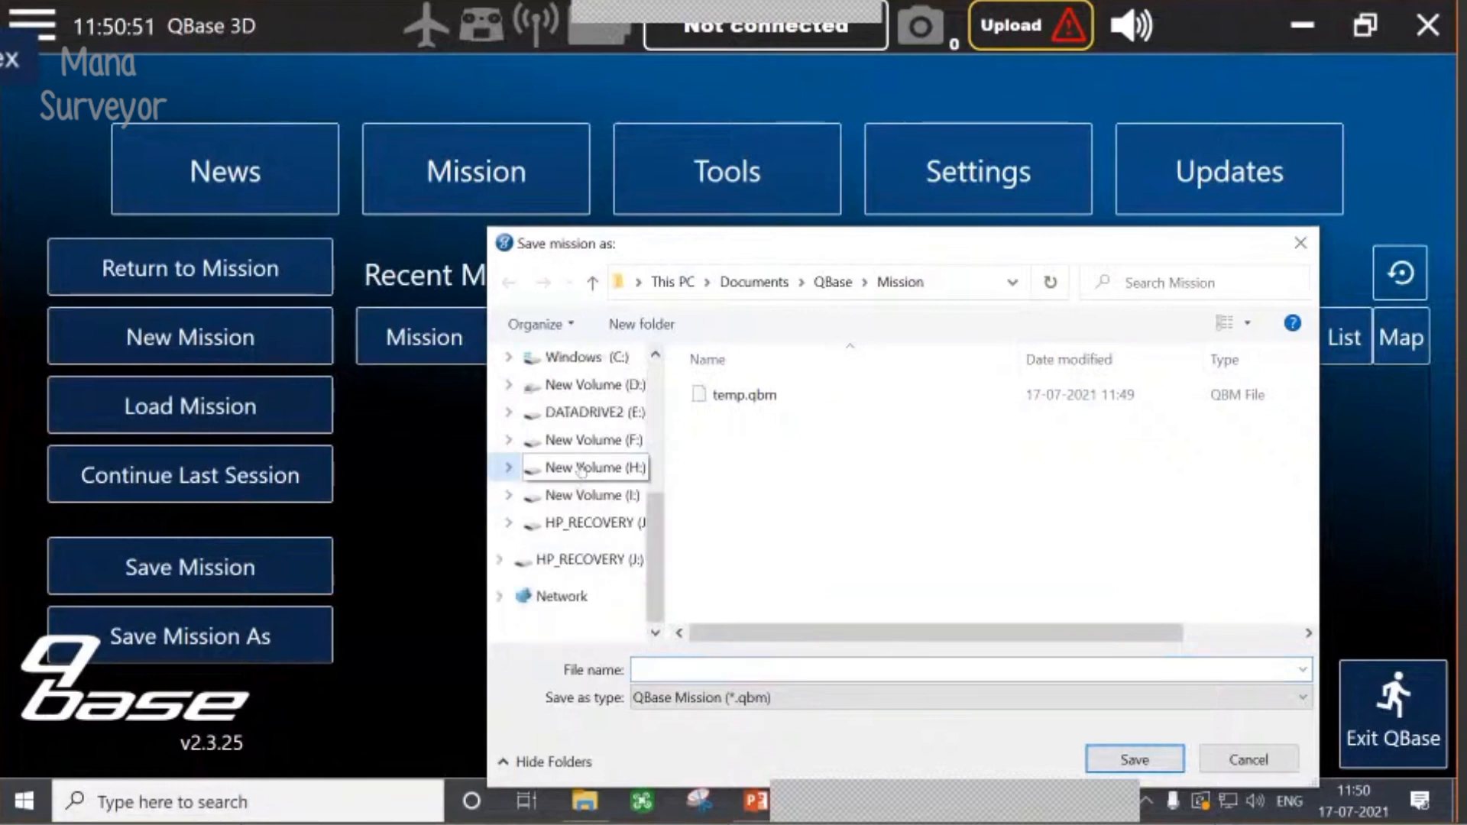
left_click(582, 467)
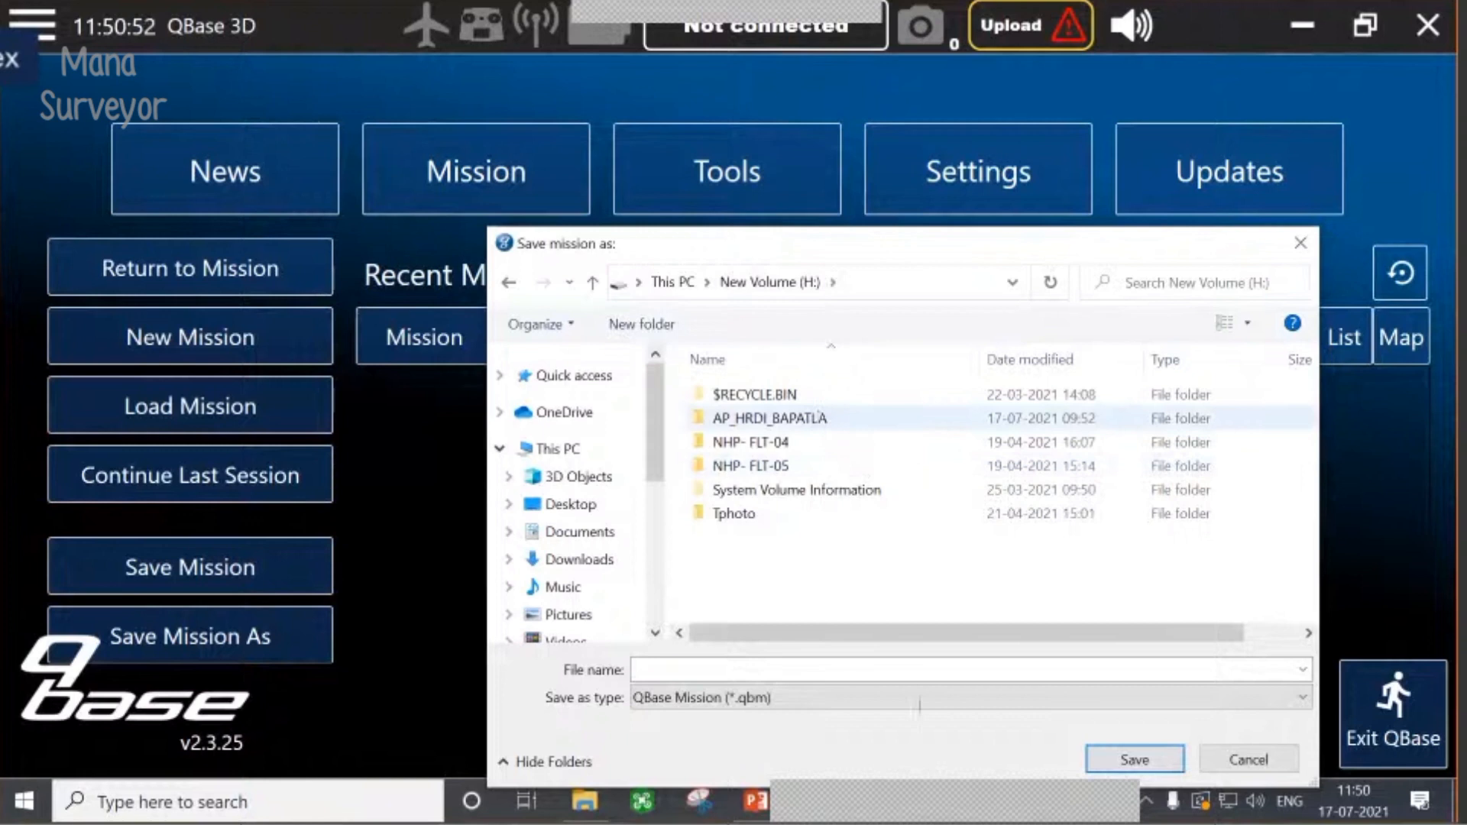
double_click(820, 414)
- Name the mission file BAPATLA and save it as a QBase Mission (*.qbm)
type("BAPAA")
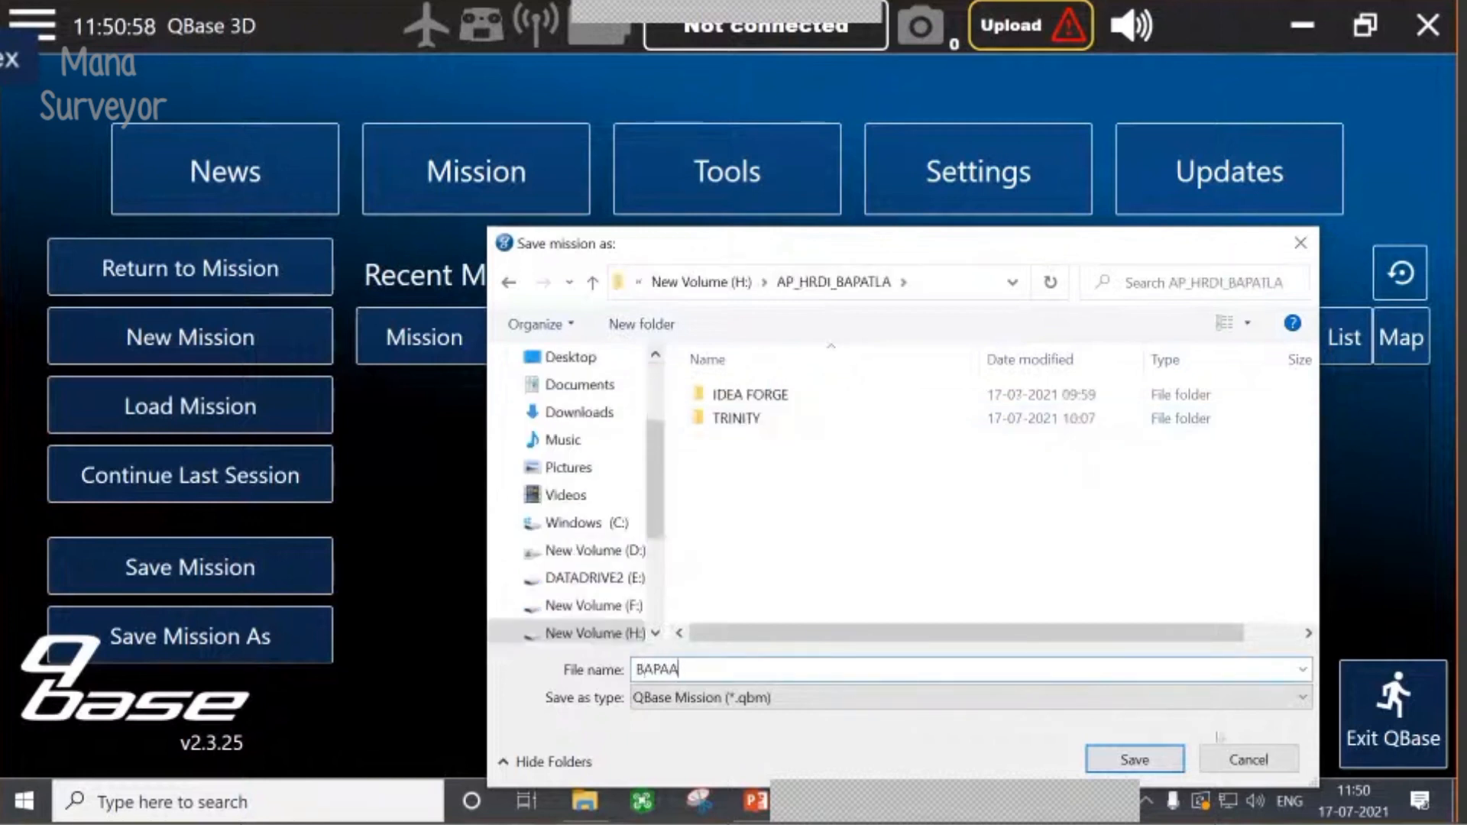
key("BackSpace")
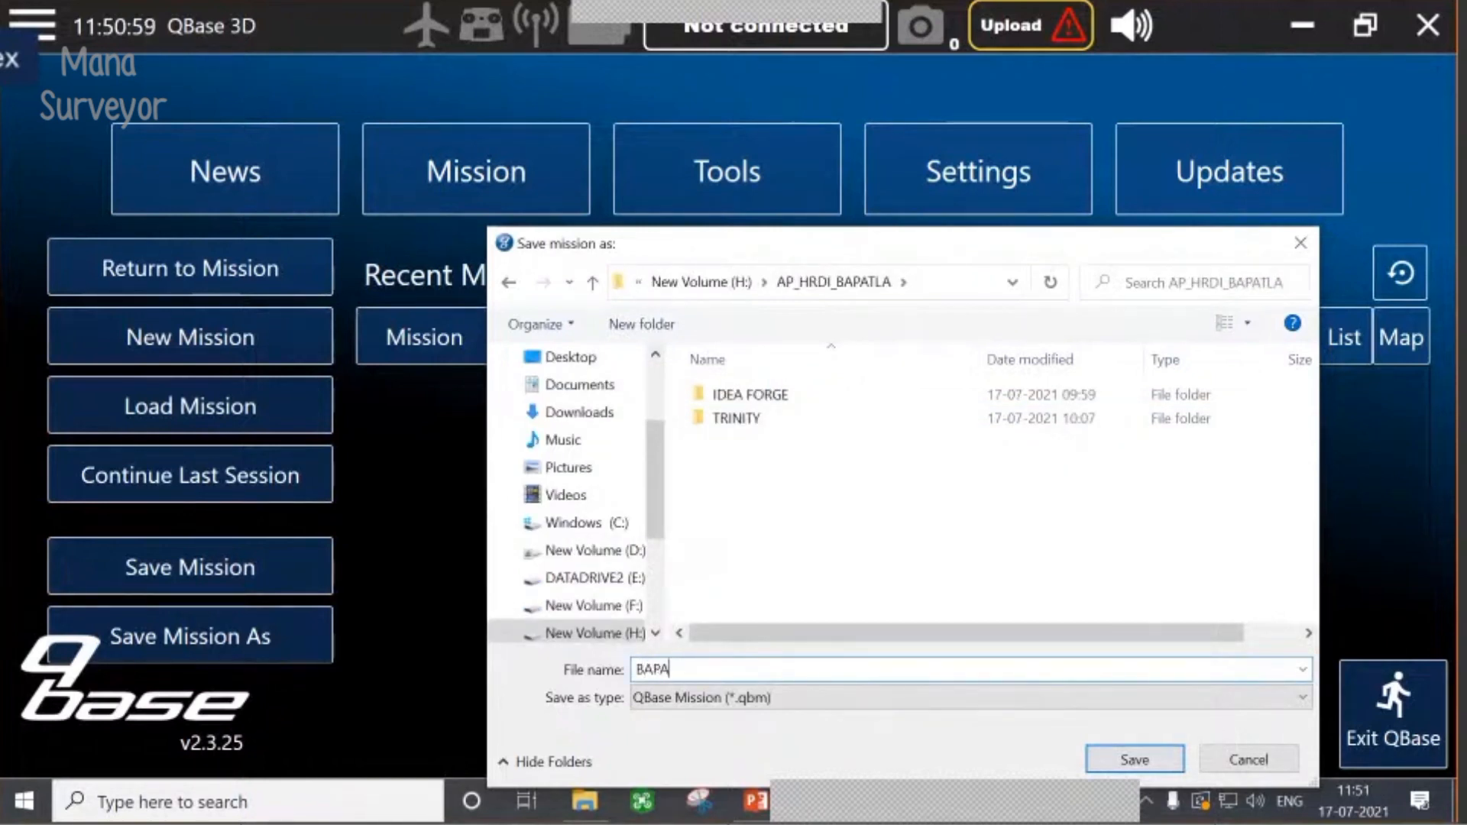
type("LA")
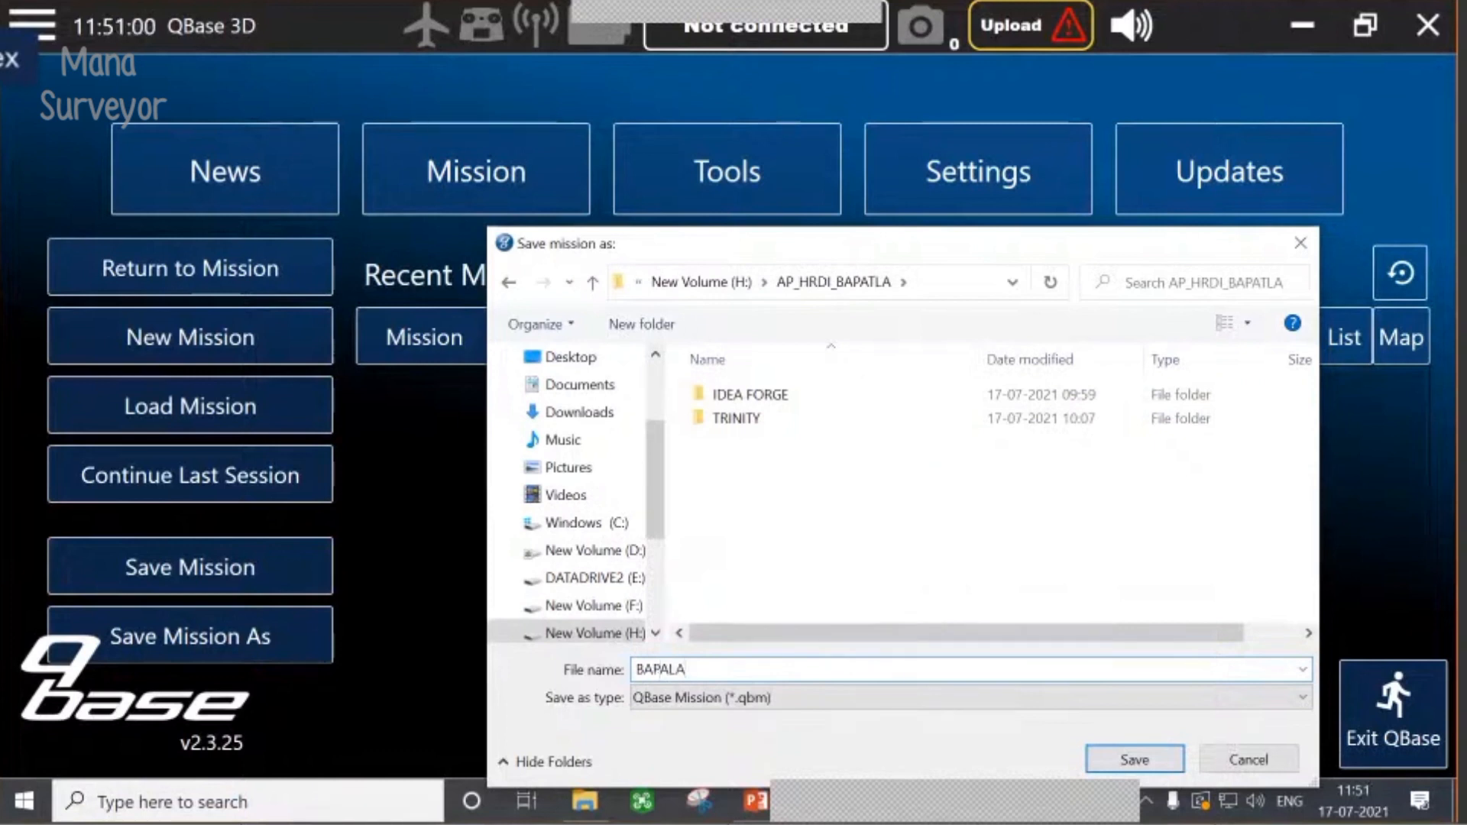
key("Left")
key("Left")
type("T")
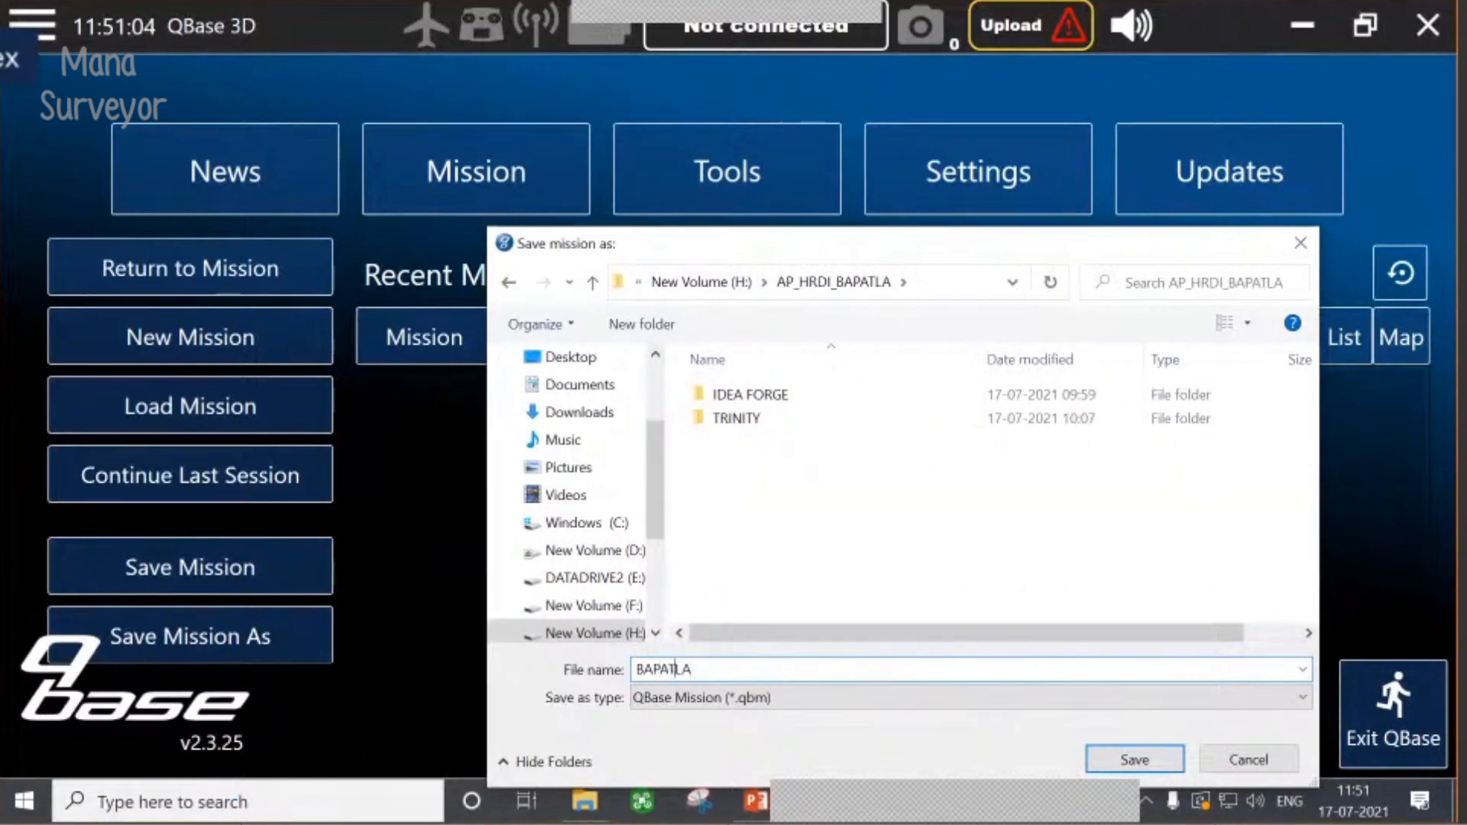
key("Return")
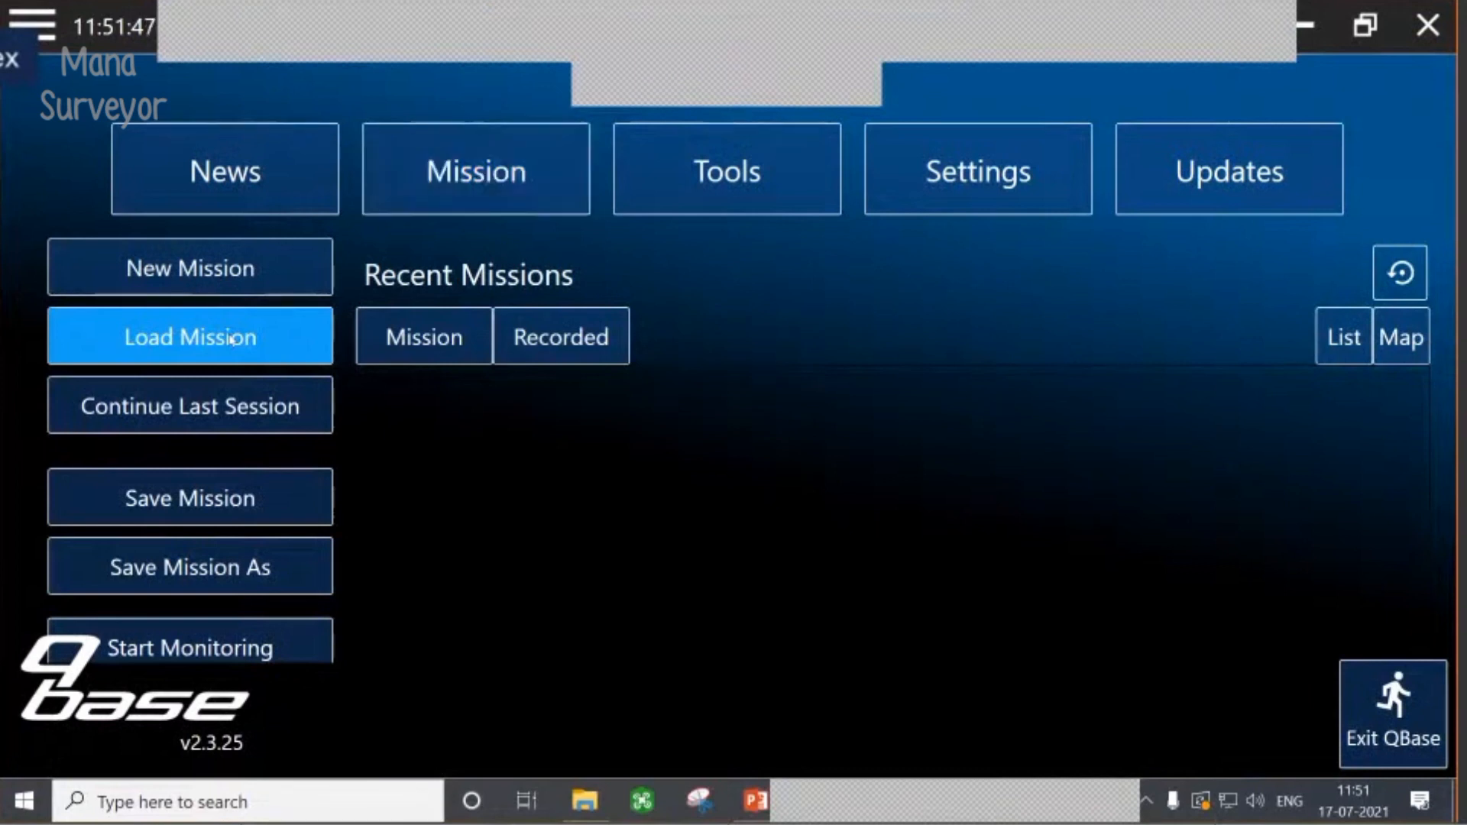
- Load the saved mission BAPATLA.qbm from the AP_HRDI_BAPATLA folder
left_click(232, 338)
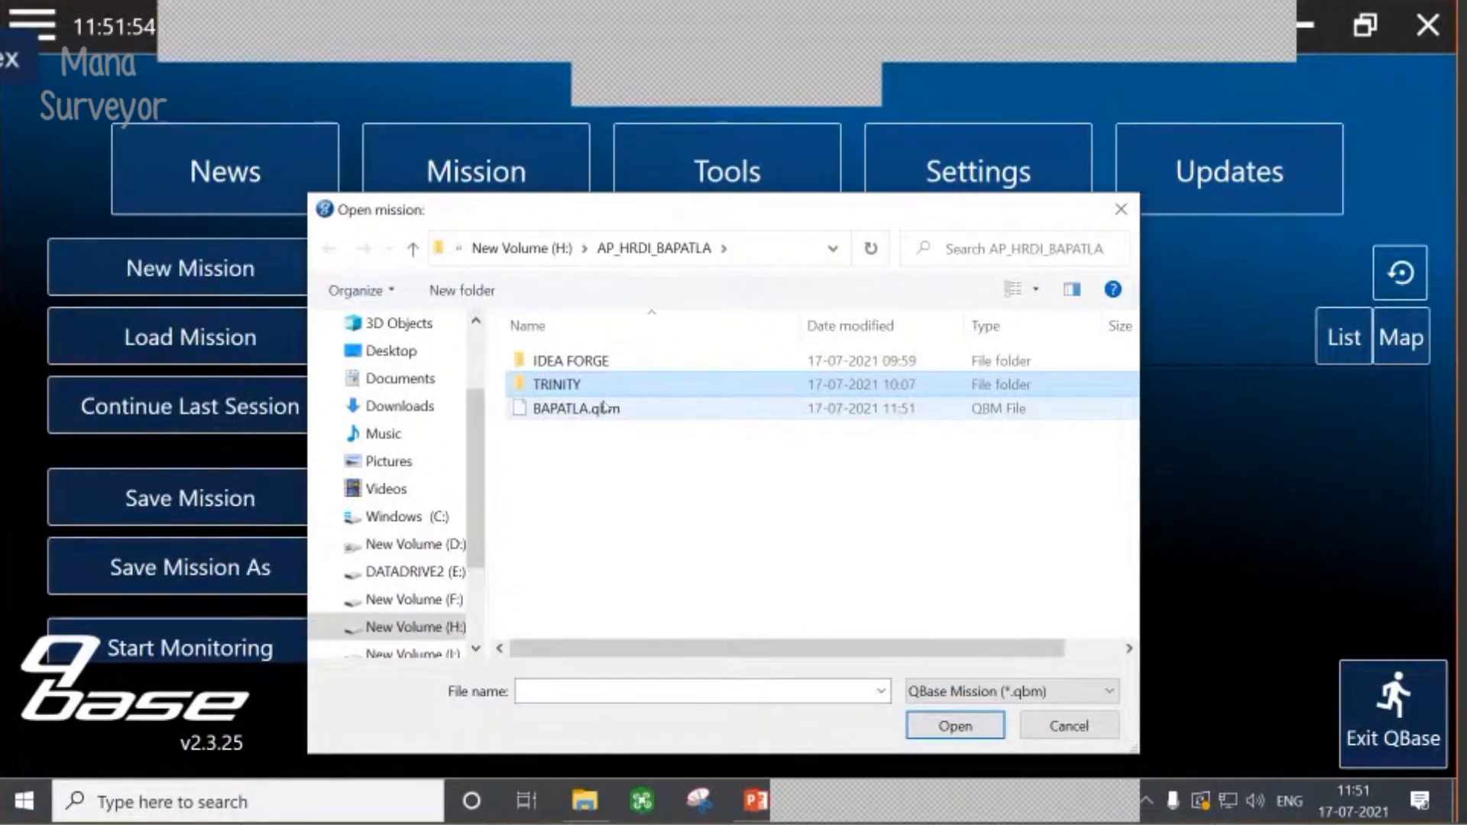
double_click(605, 408)
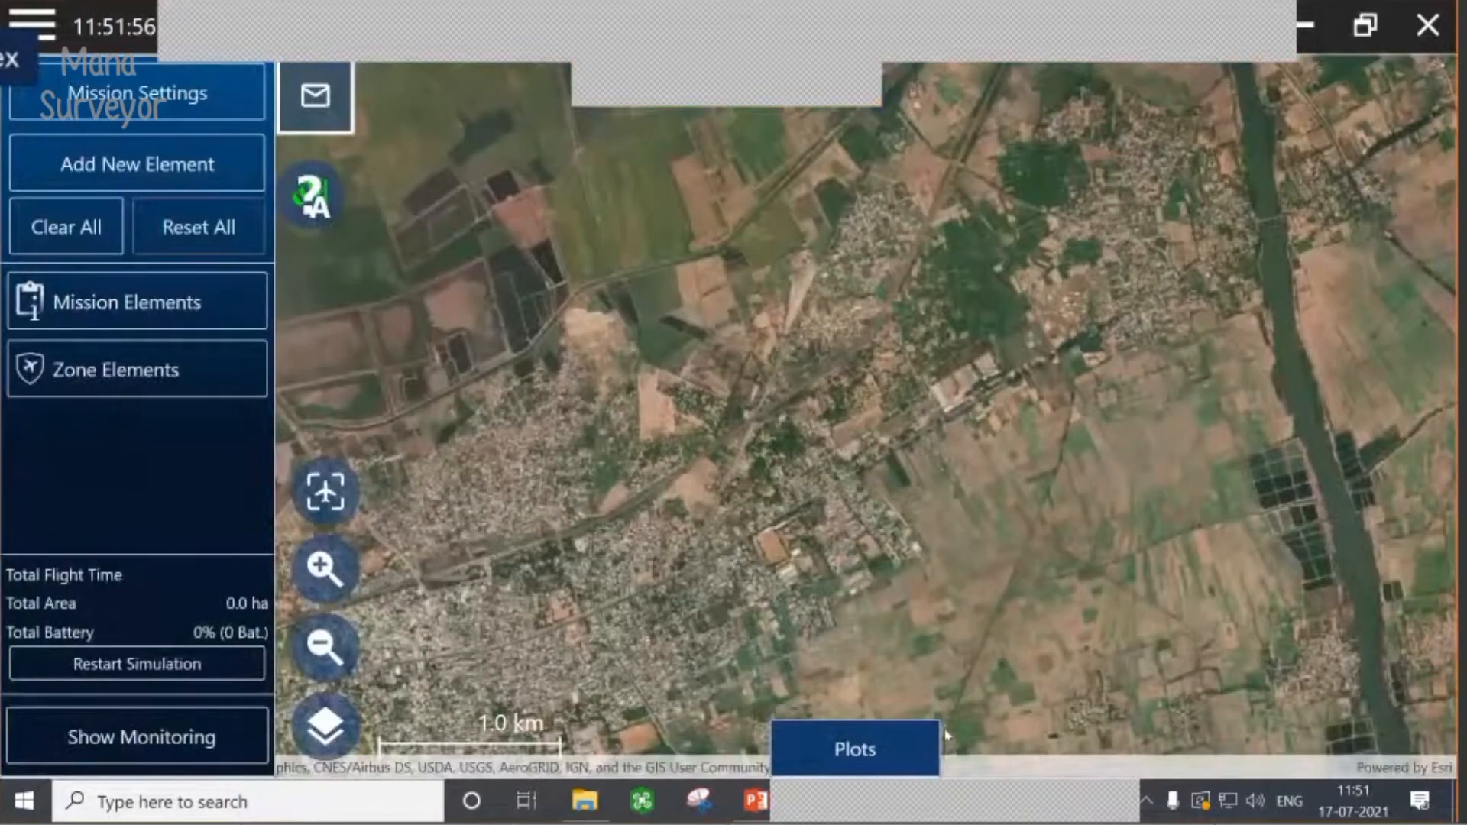